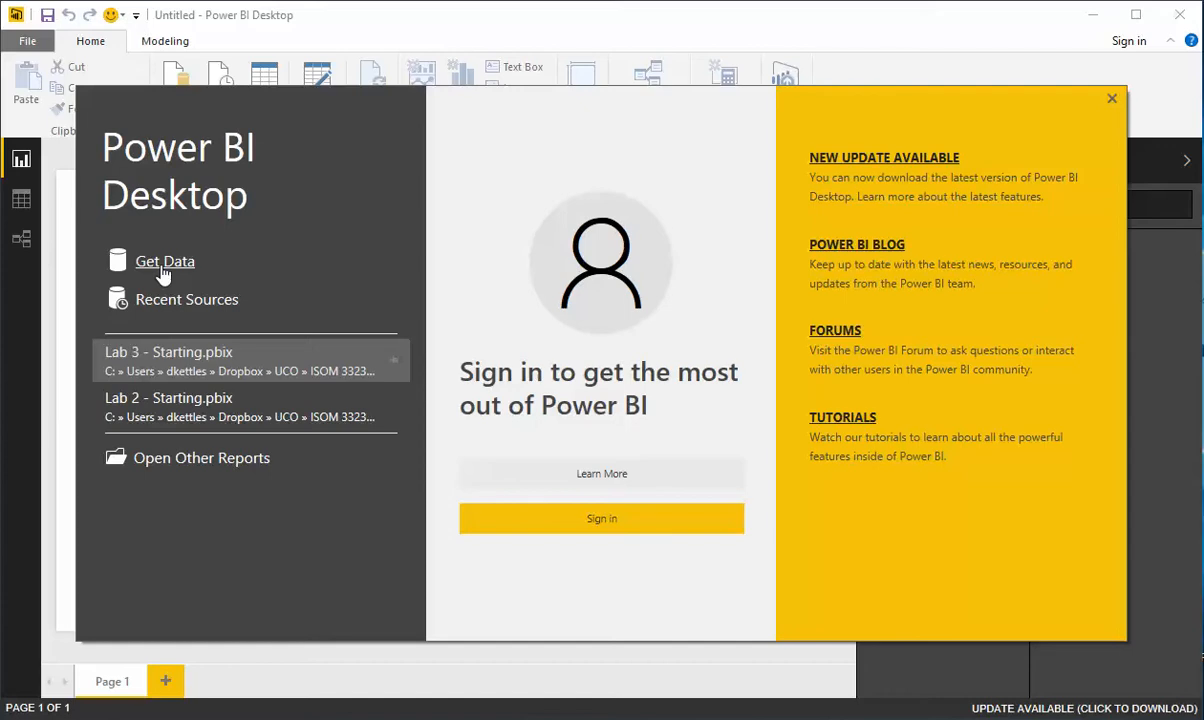
# Dismiss the start screen and connect to the Excel workbook Financial Sample.xlsx as a data source.
pyautogui.click(1112, 101)
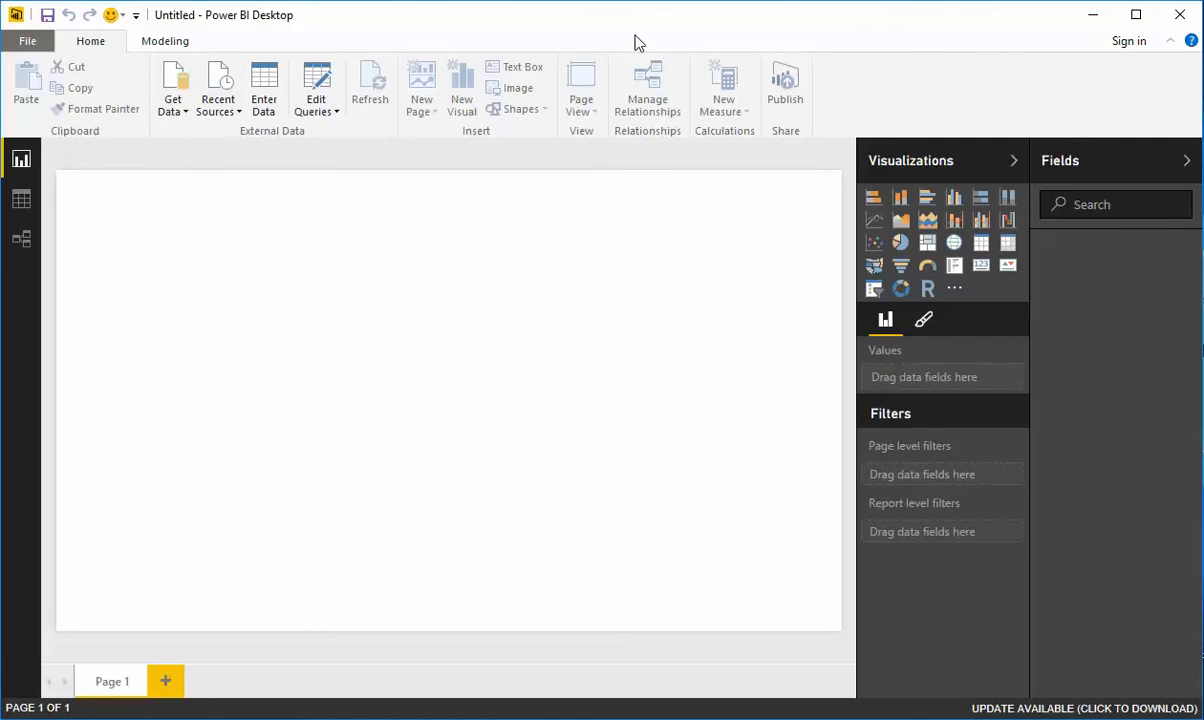
pyautogui.click(176, 112)
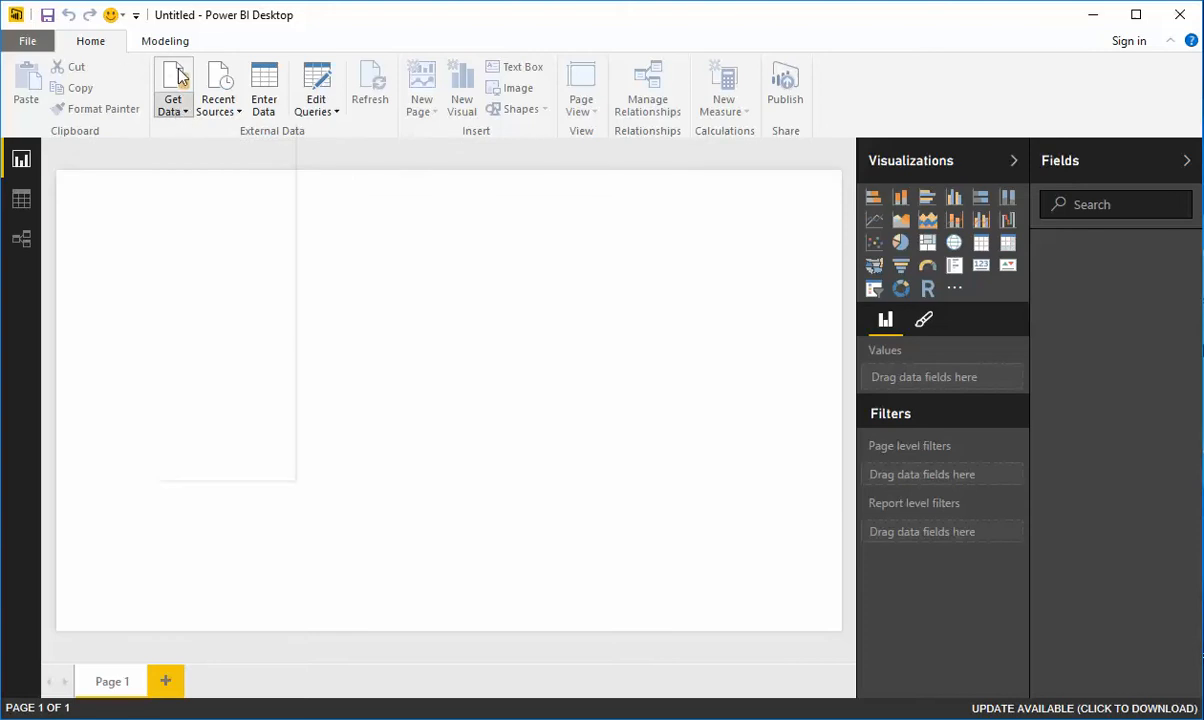
pyautogui.click(231, 200)
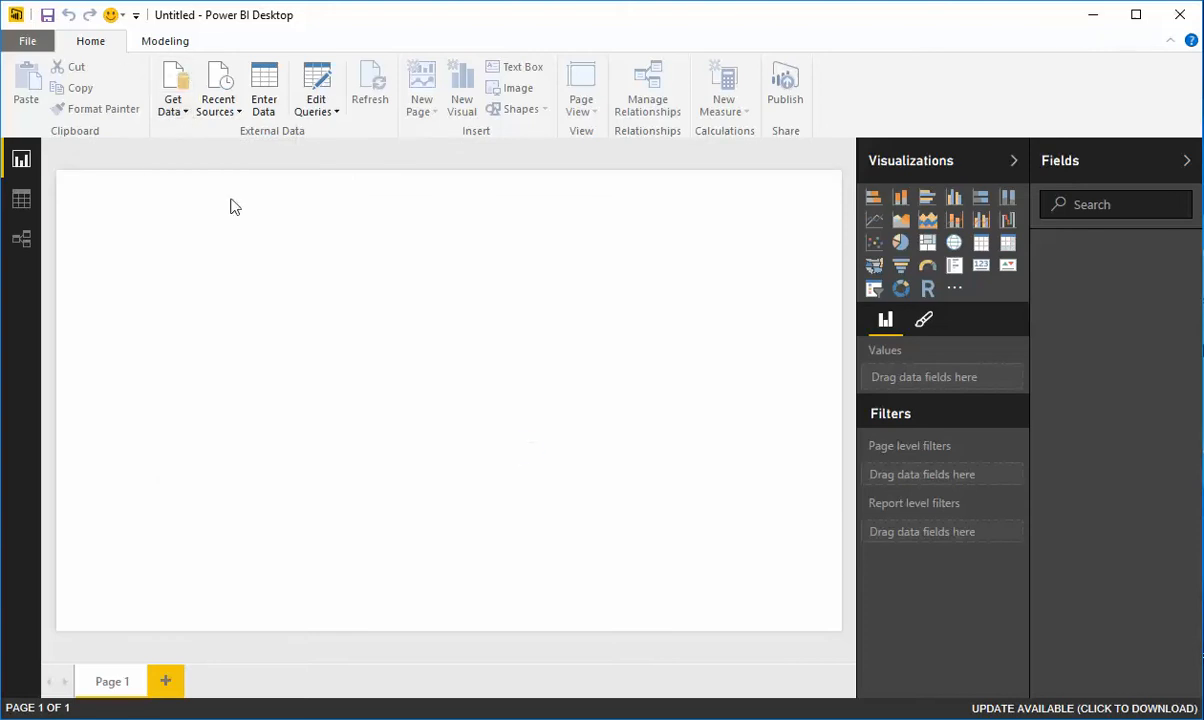
pyautogui.click(186, 88)
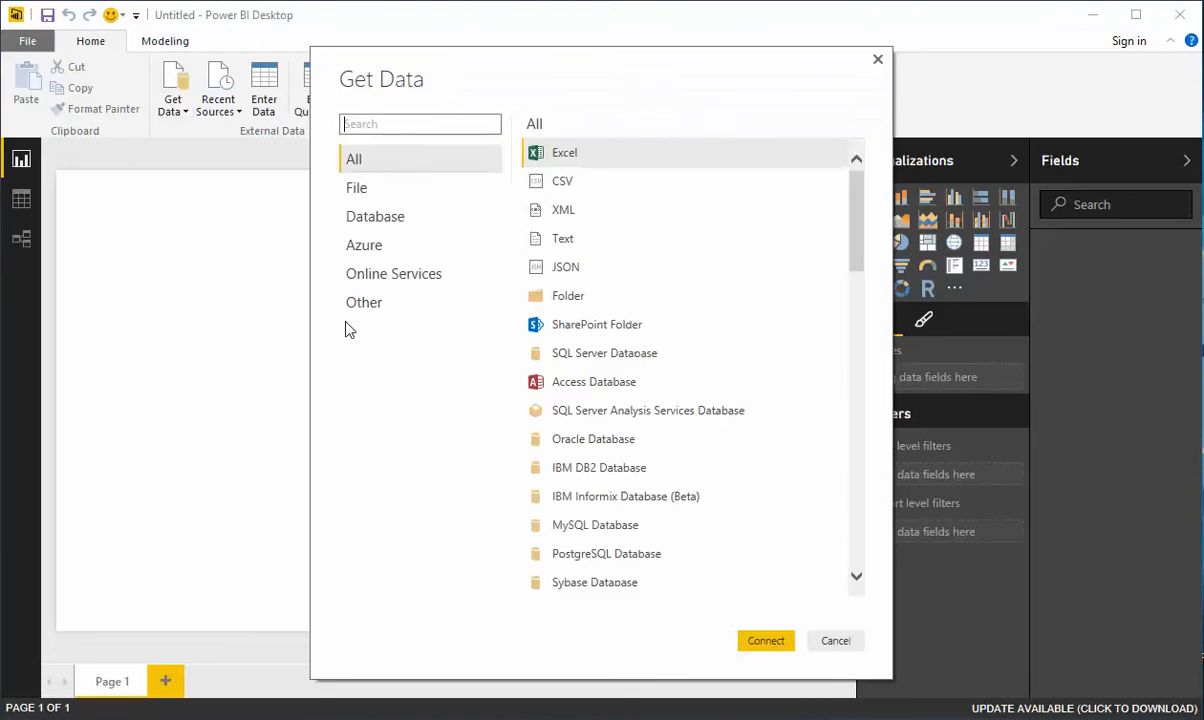
pyautogui.click(573, 151)
pyautogui.click(766, 642)
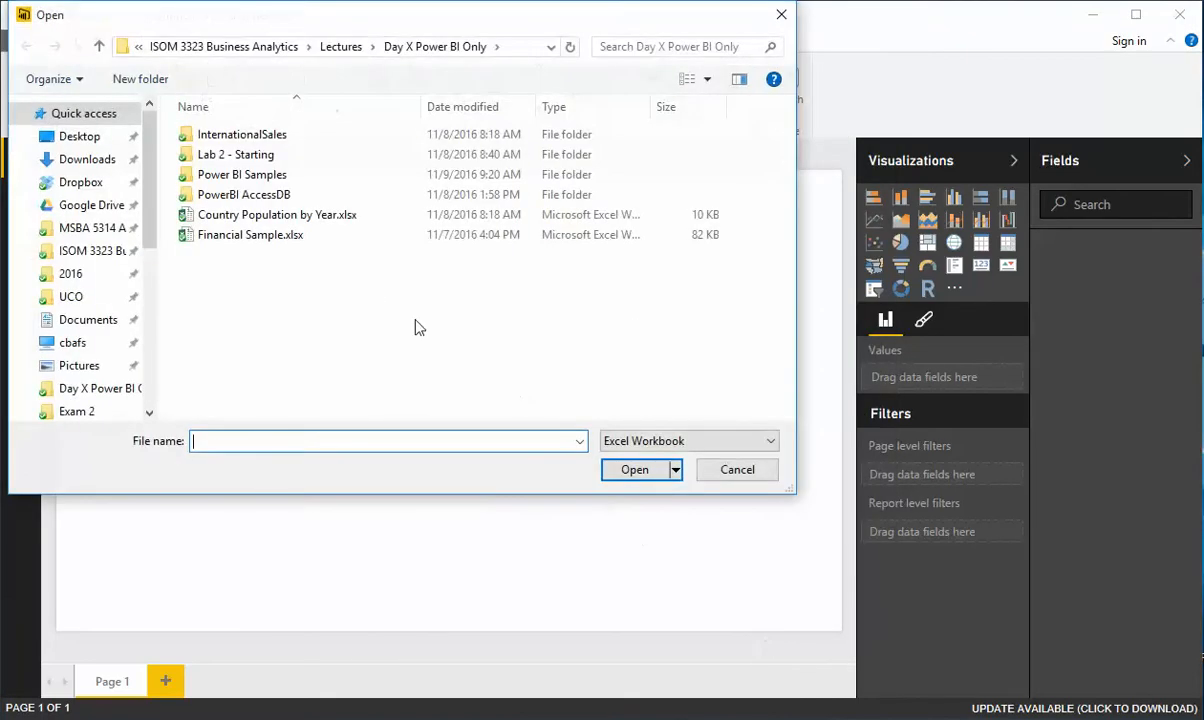
pyautogui.click(252, 236)
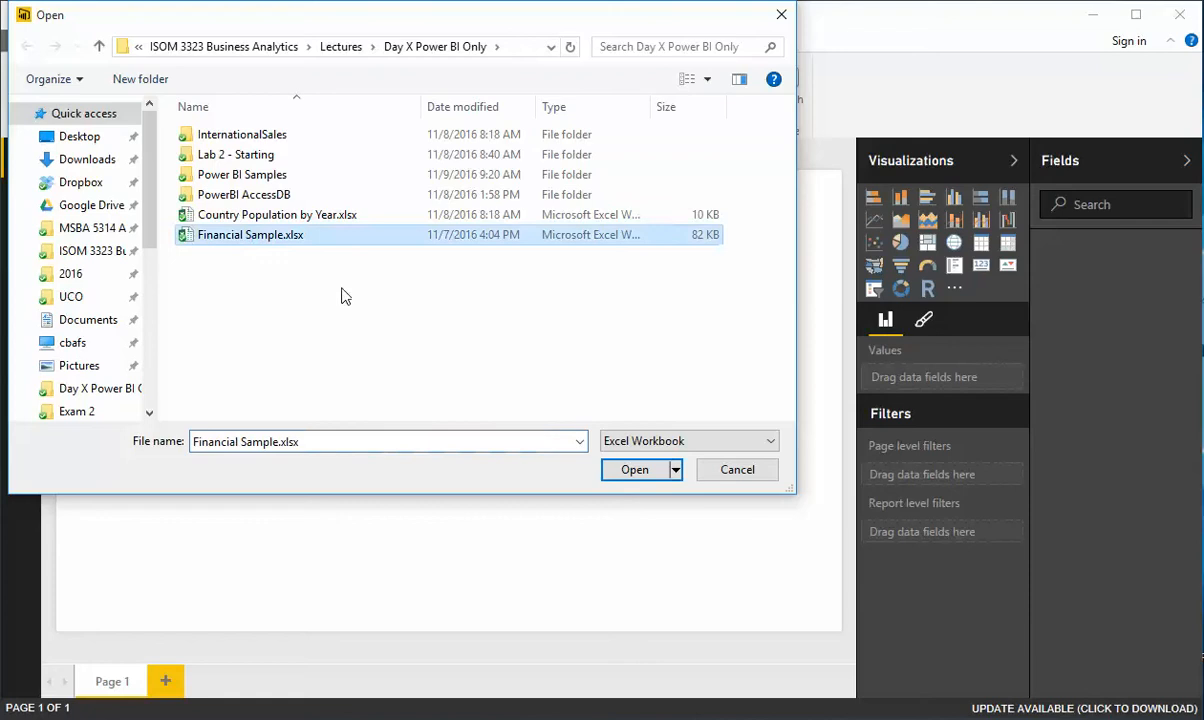
pyautogui.click(646, 478)
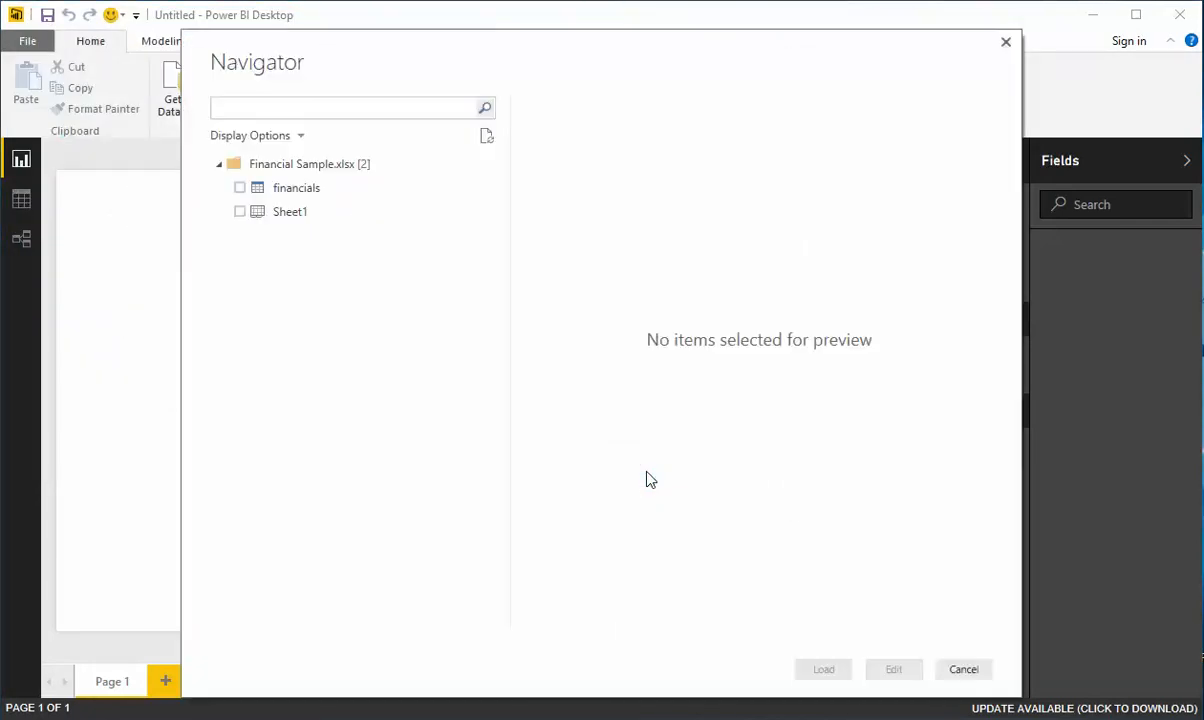
# Preview the financials table and Sheet1 of the workbook, leaving only the financials table chosen for import.
pyautogui.click(240, 188)
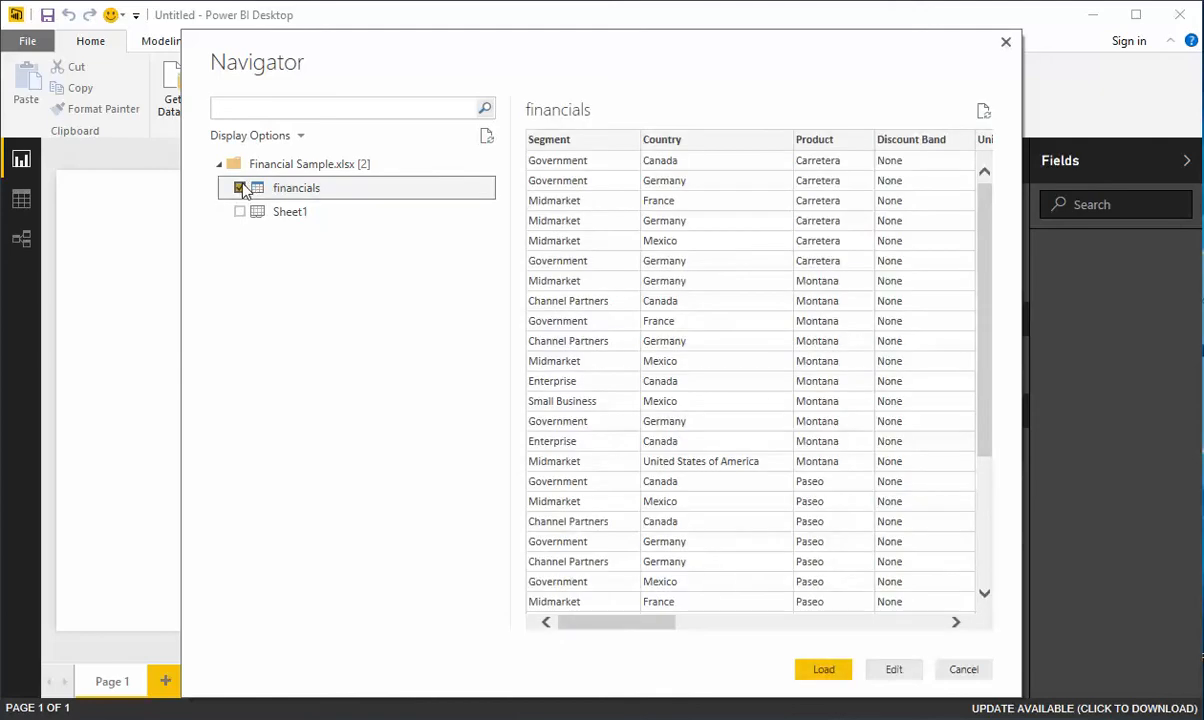
pyautogui.click(240, 188)
pyautogui.click(240, 212)
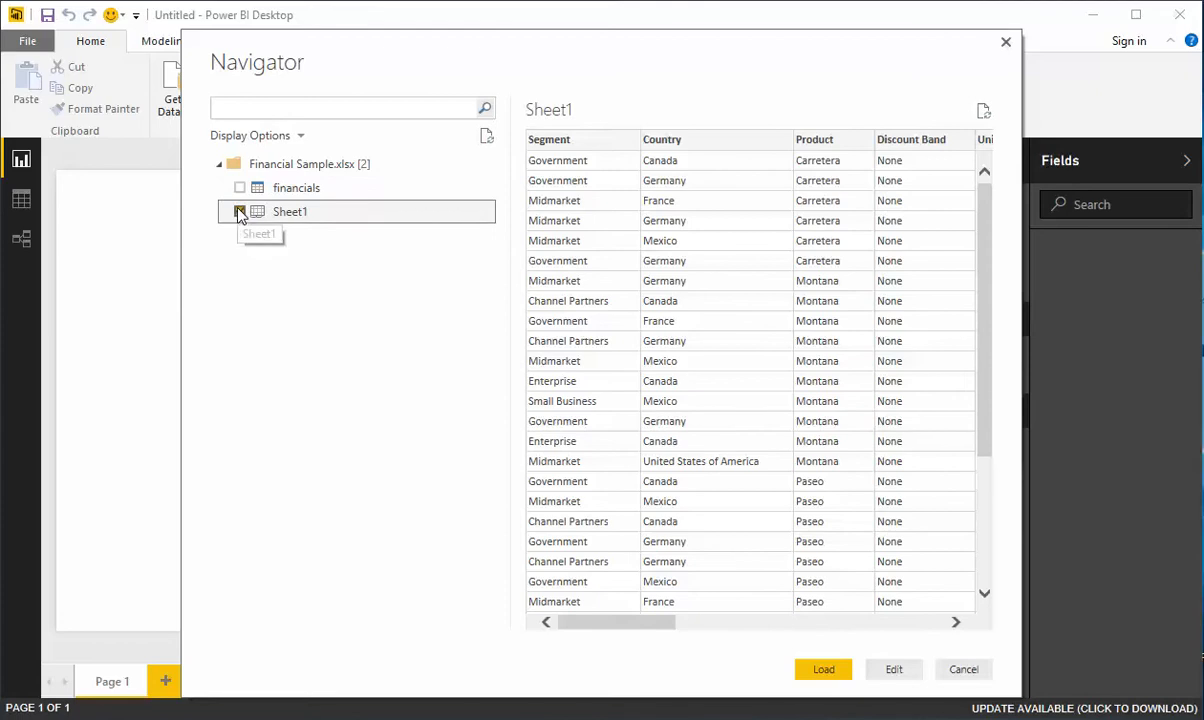
pyautogui.click(239, 214)
pyautogui.click(238, 215)
pyautogui.click(239, 212)
pyautogui.click(240, 188)
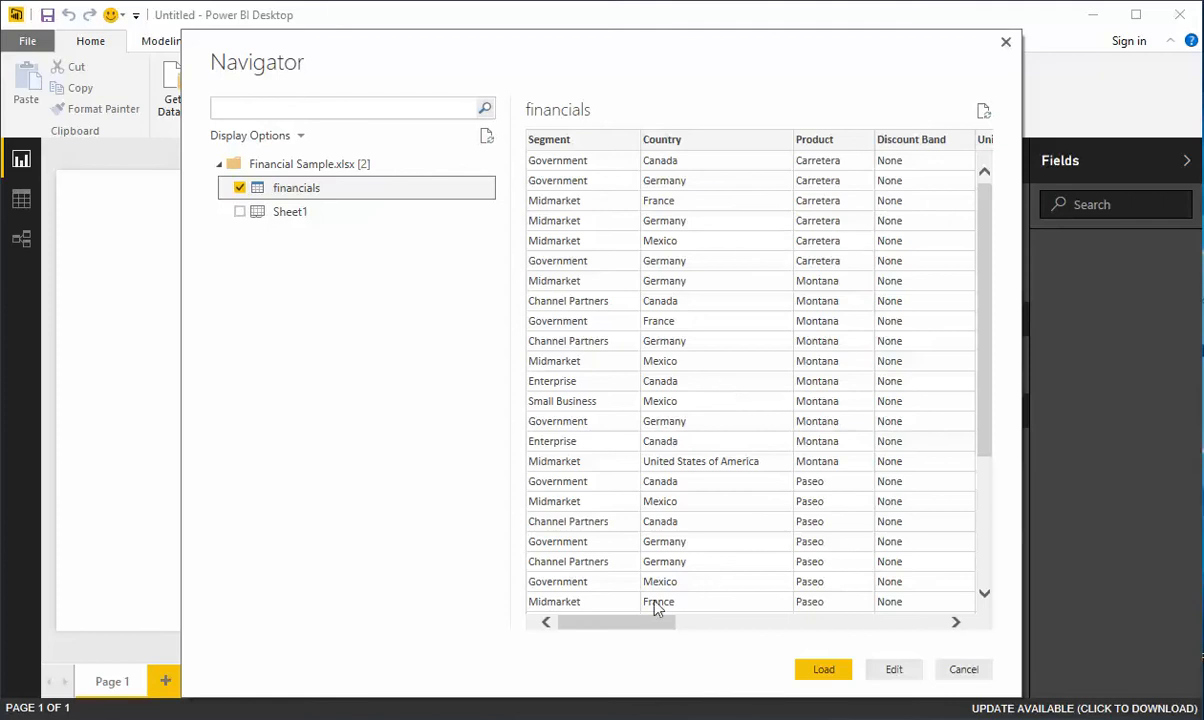
# Open the chosen financials table in the Query Editor for editing instead of loading it directly.
pyautogui.moveTo(620, 622); pyautogui.dragTo(540, 657)
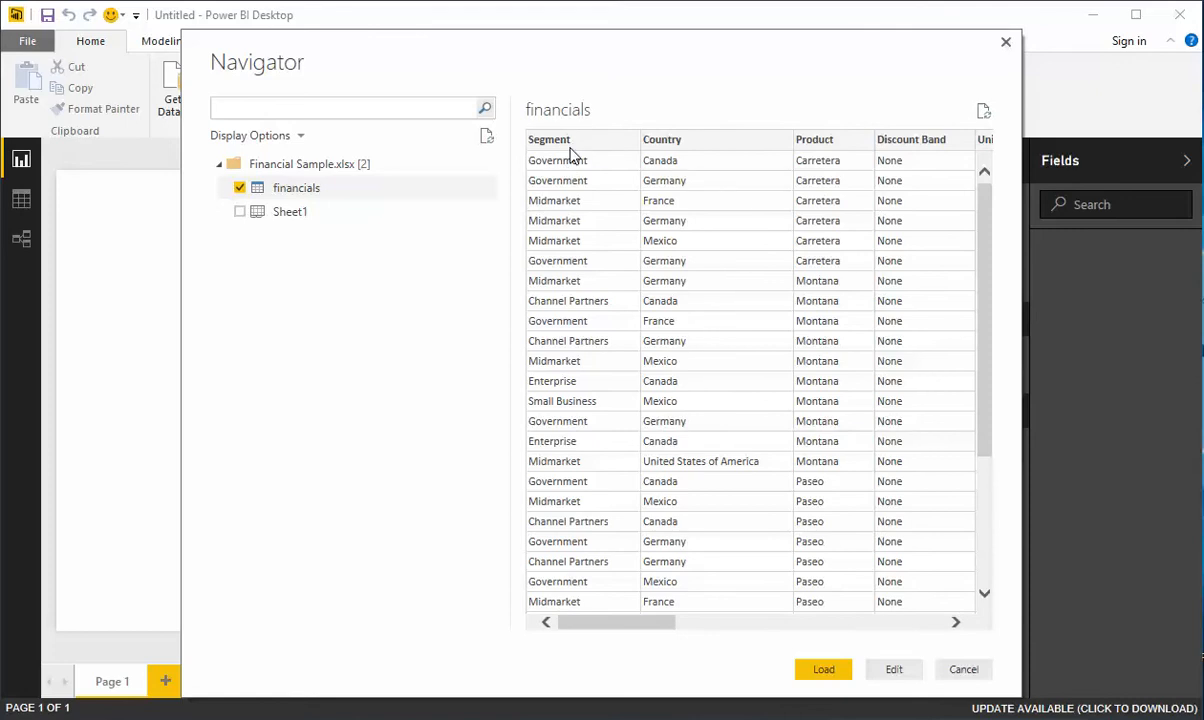
pyautogui.moveTo(594, 630)
pyautogui.mouseDown()
pyautogui.moveTo(783, 630)
pyautogui.moveTo(876, 648)
pyautogui.moveTo(803, 645)
pyautogui.moveTo(836, 634)
pyautogui.moveTo(589, 634)
pyautogui.mouseUp()
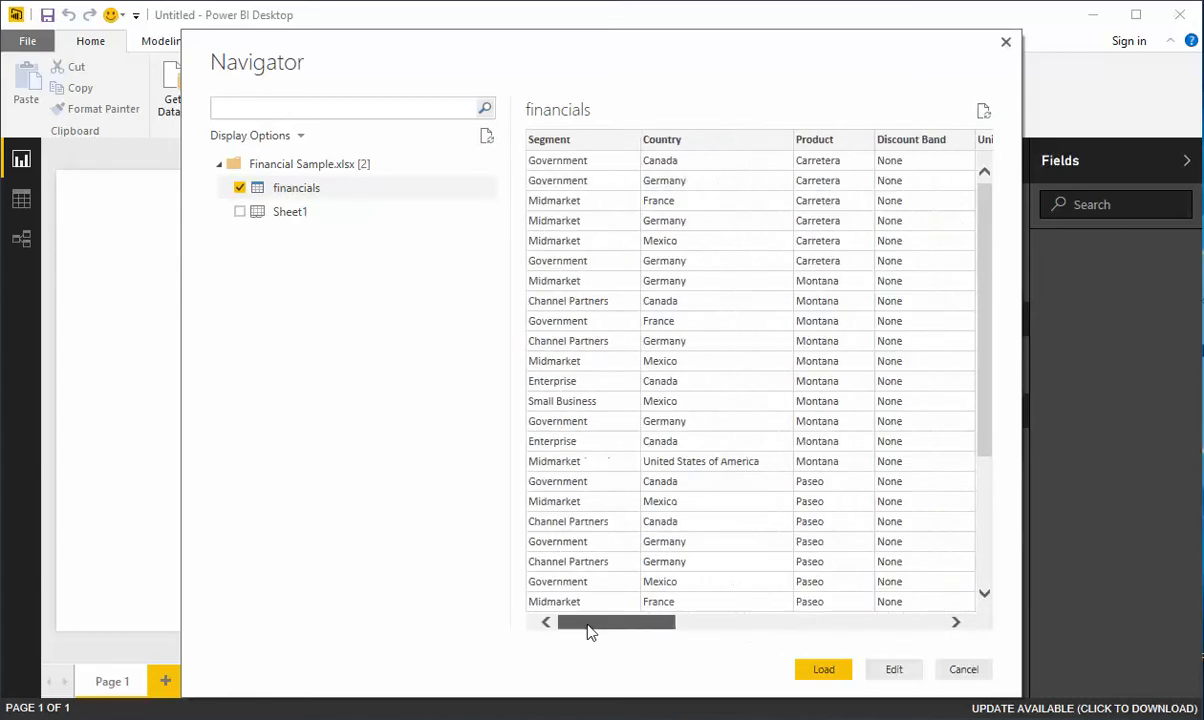
pyautogui.click(893, 670)
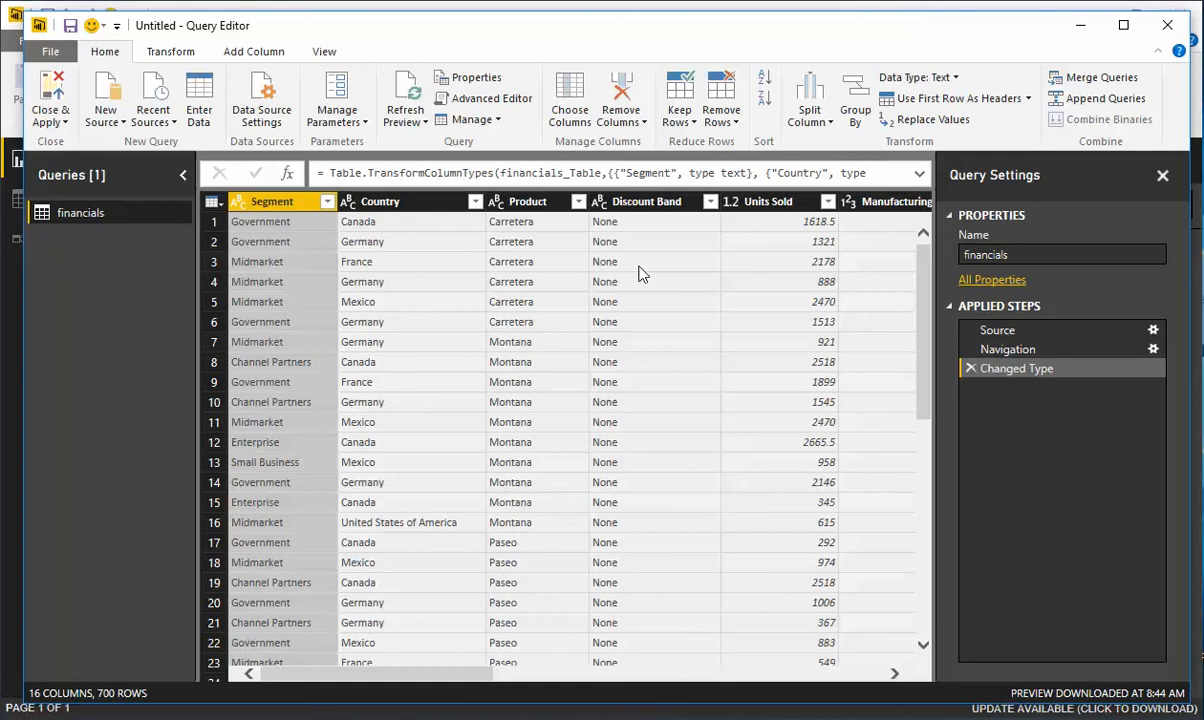
pyautogui.click(578, 203)
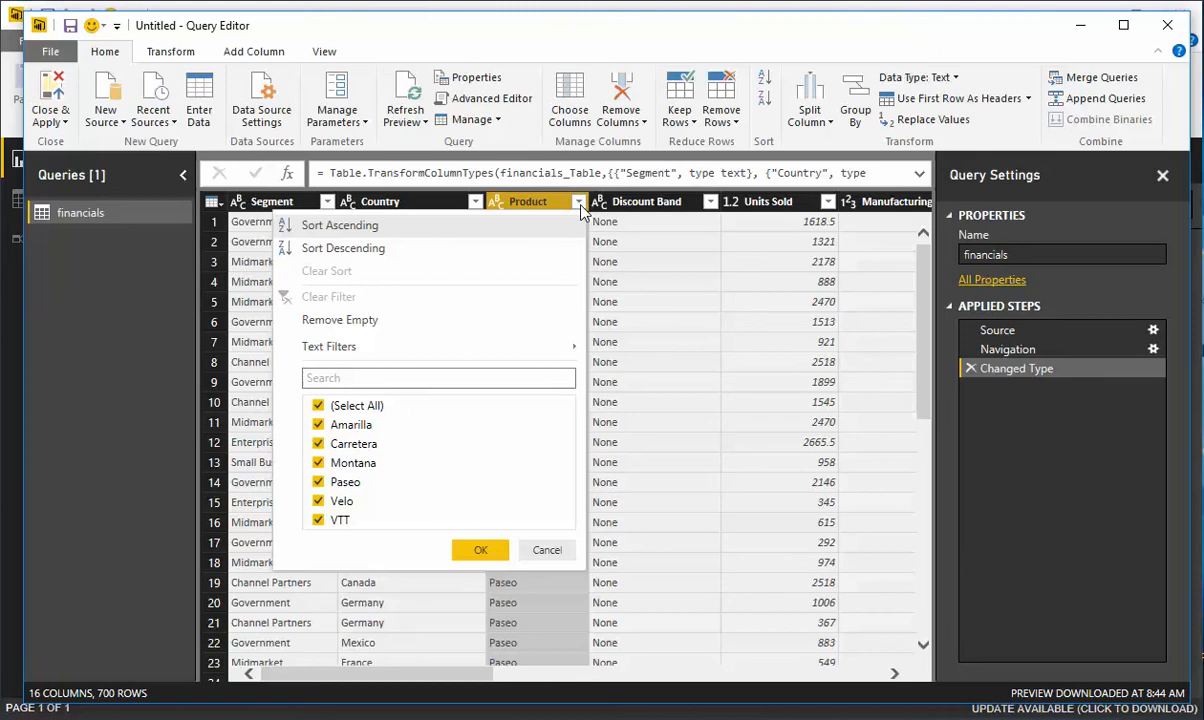
pyautogui.click(318, 407)
pyautogui.click(318, 444)
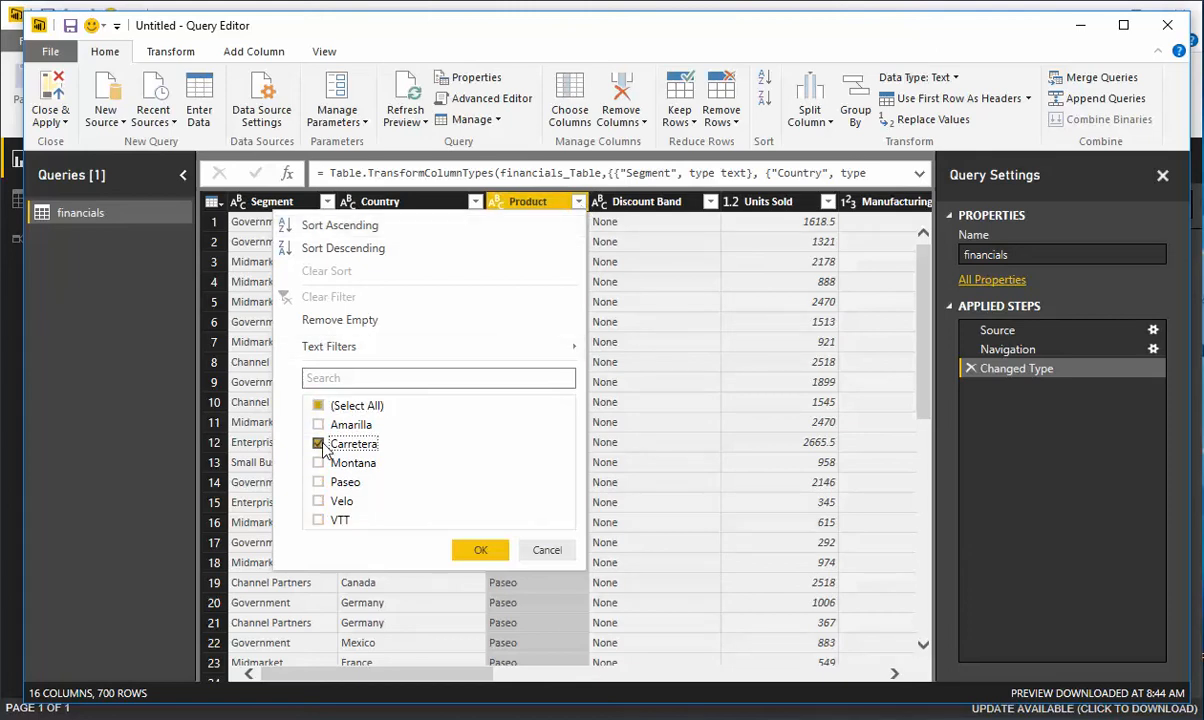
pyautogui.click(547, 550)
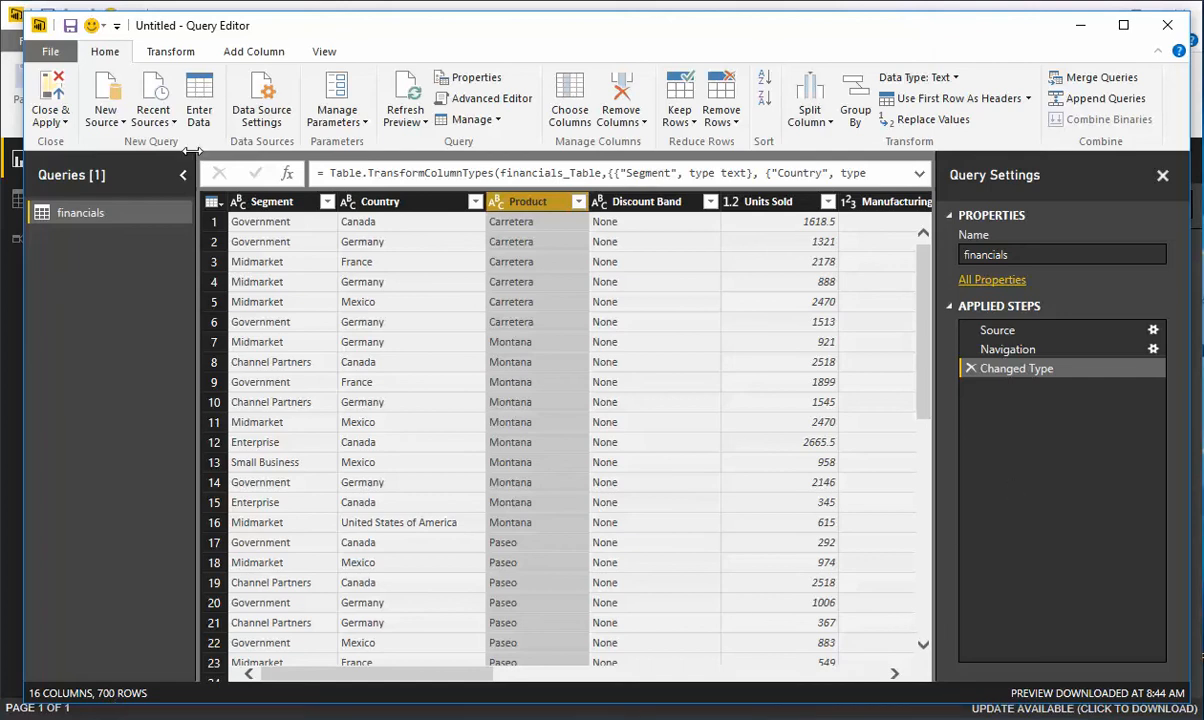
# Close the Query Editor, applying the query to load the financials table, and show its fields in the report.
pyautogui.click(52, 92)
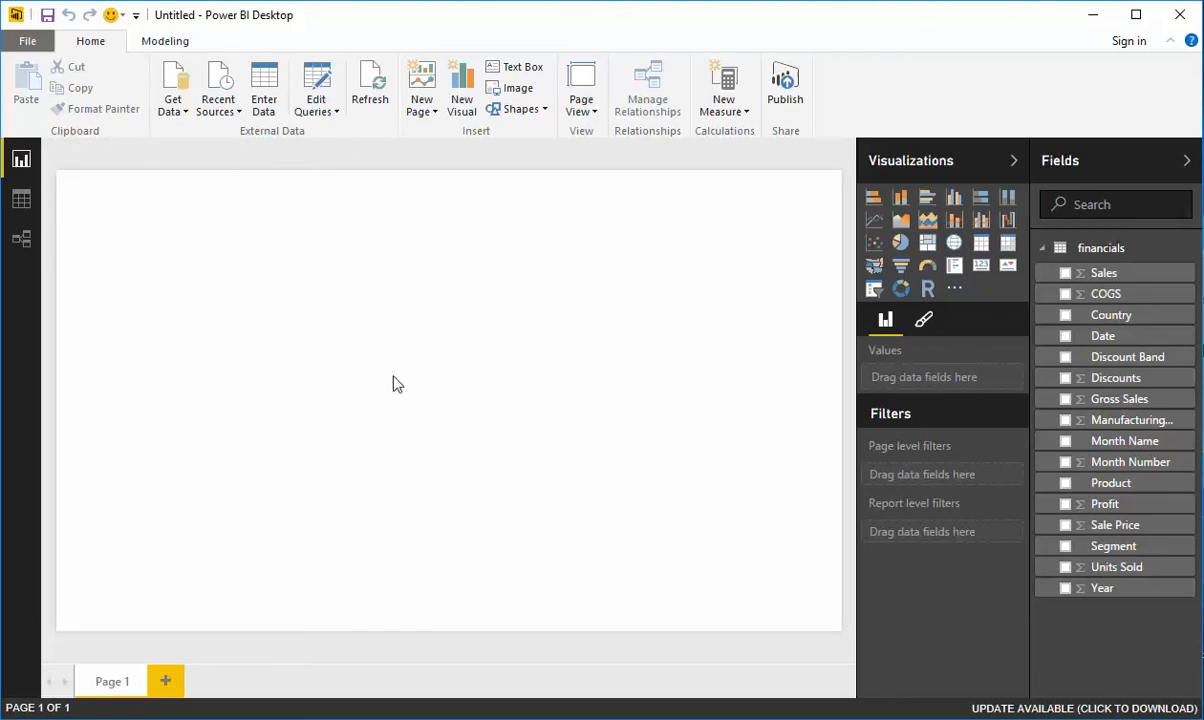
pyautogui.click(1045, 254)
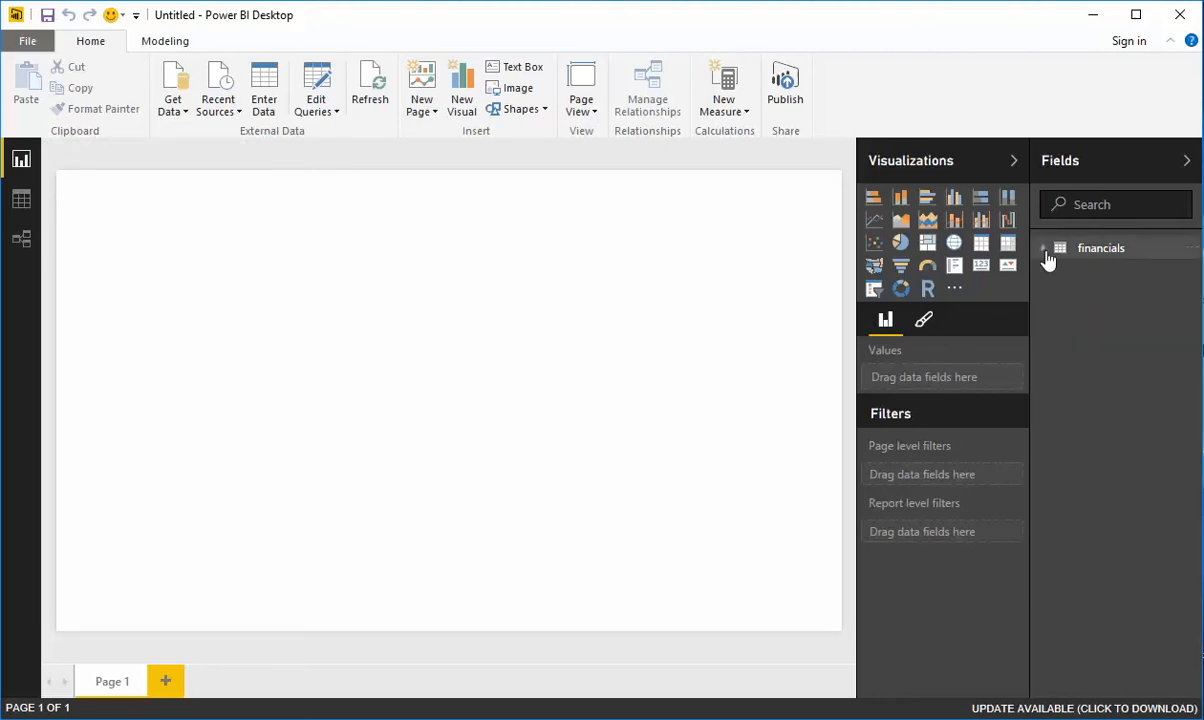
pyautogui.click(1045, 251)
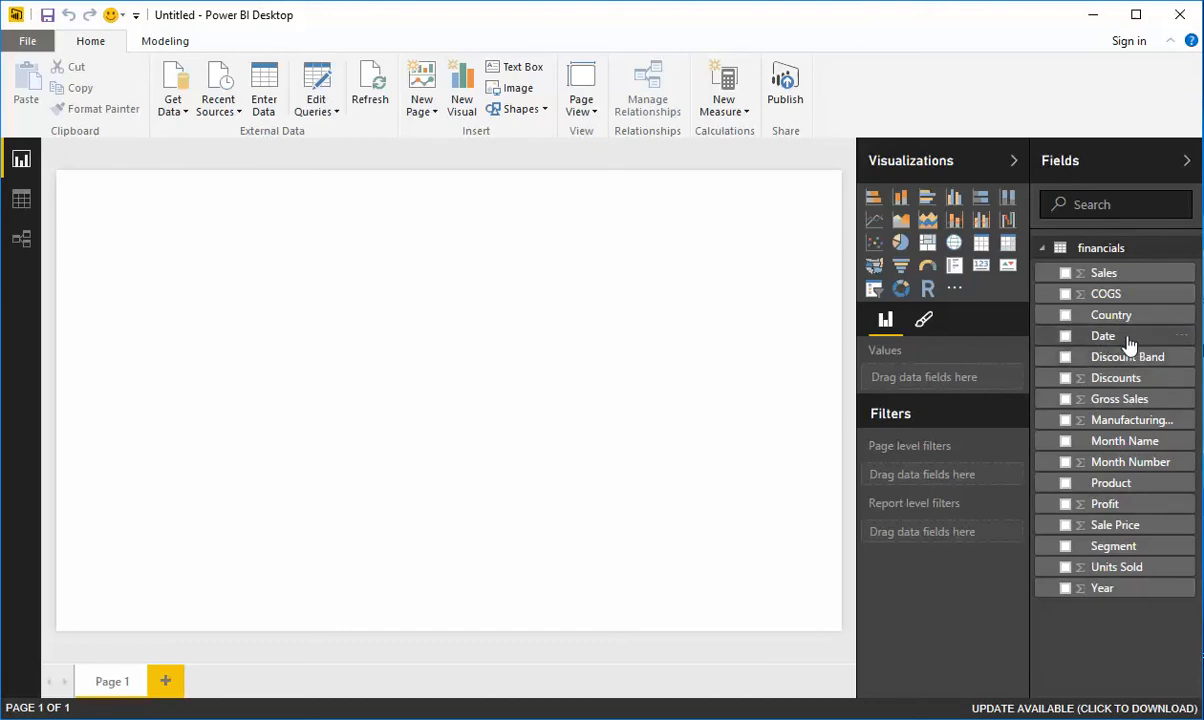
# Switch to the Data view and examine the Date column's values, data type and format settings.
pyautogui.click(28, 210)
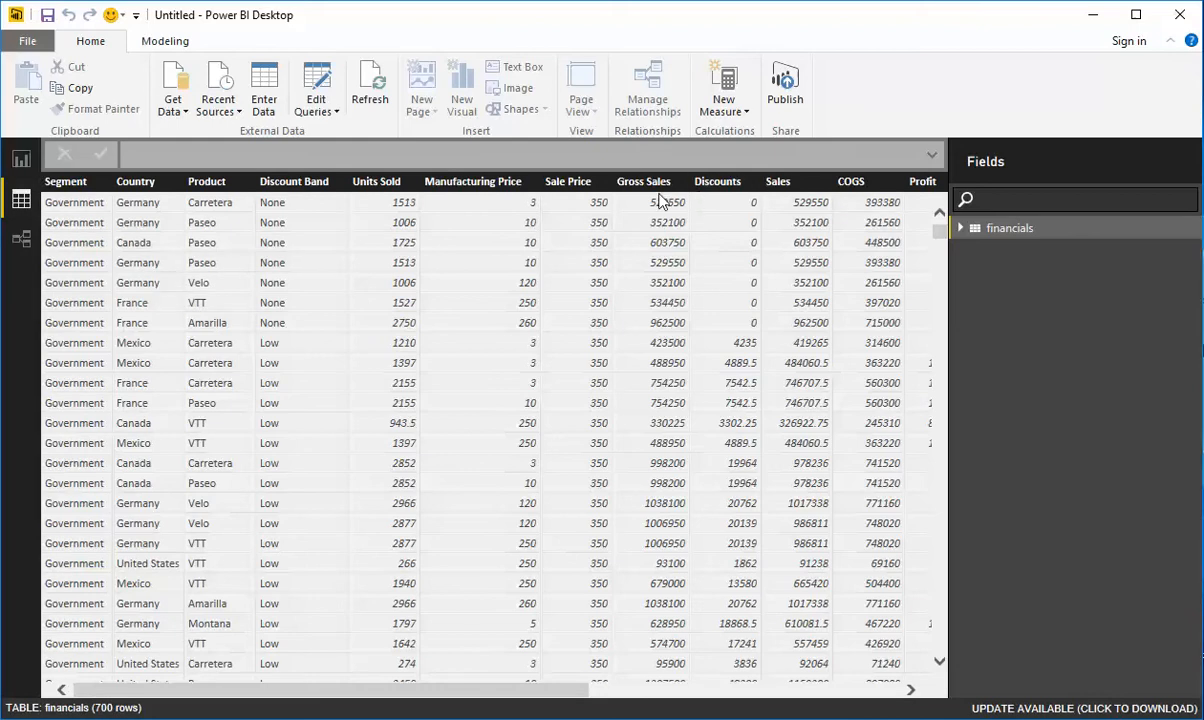
pyautogui.moveTo(470, 690); pyautogui.dragTo(790, 714)
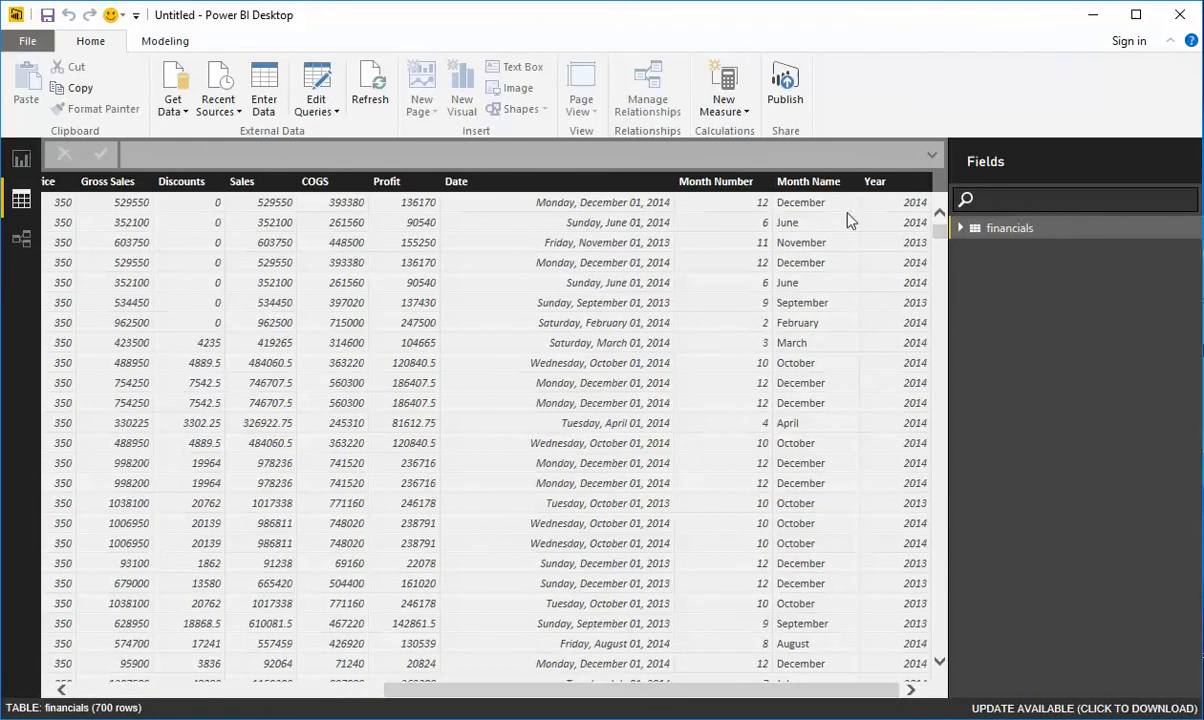
pyautogui.click(510, 181)
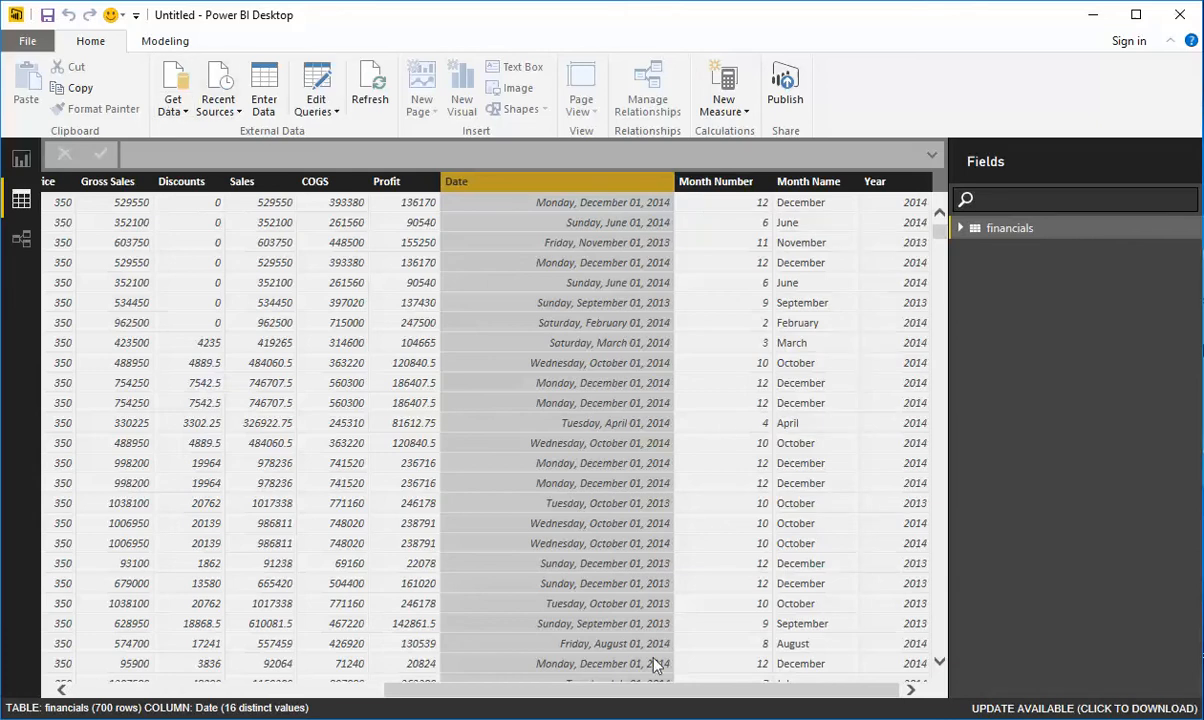
pyautogui.click(178, 41)
pyautogui.click(108, 36)
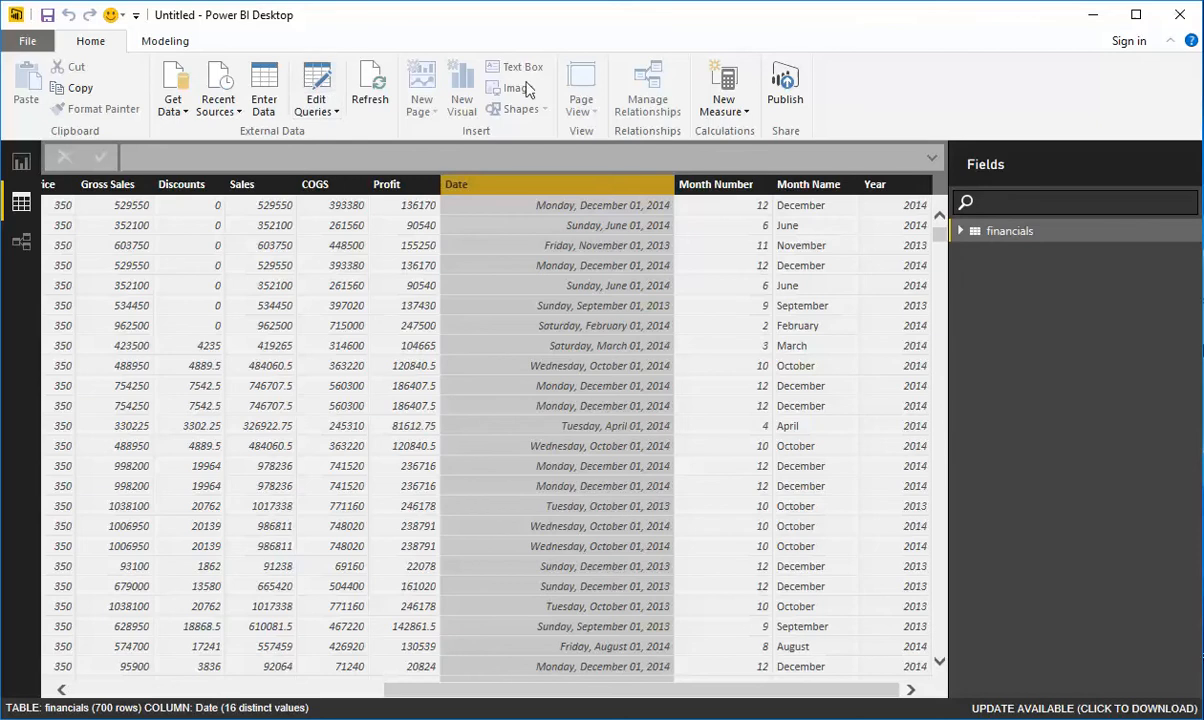
pyautogui.click(165, 41)
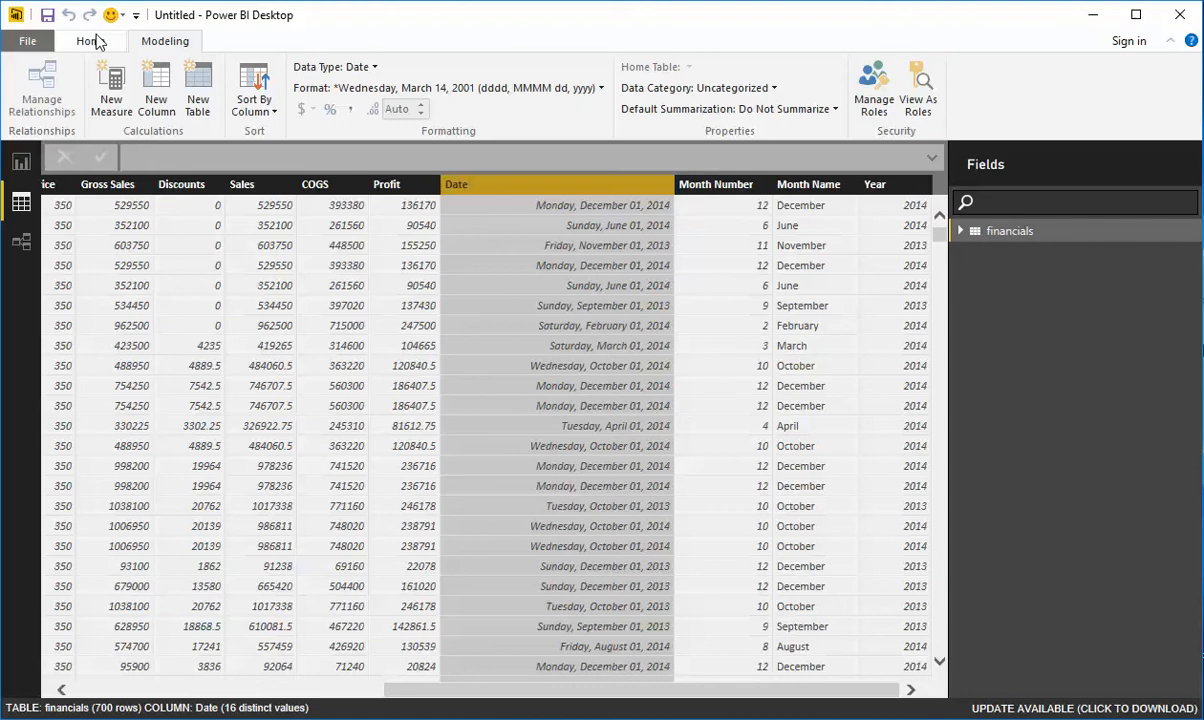
pyautogui.click(97, 41)
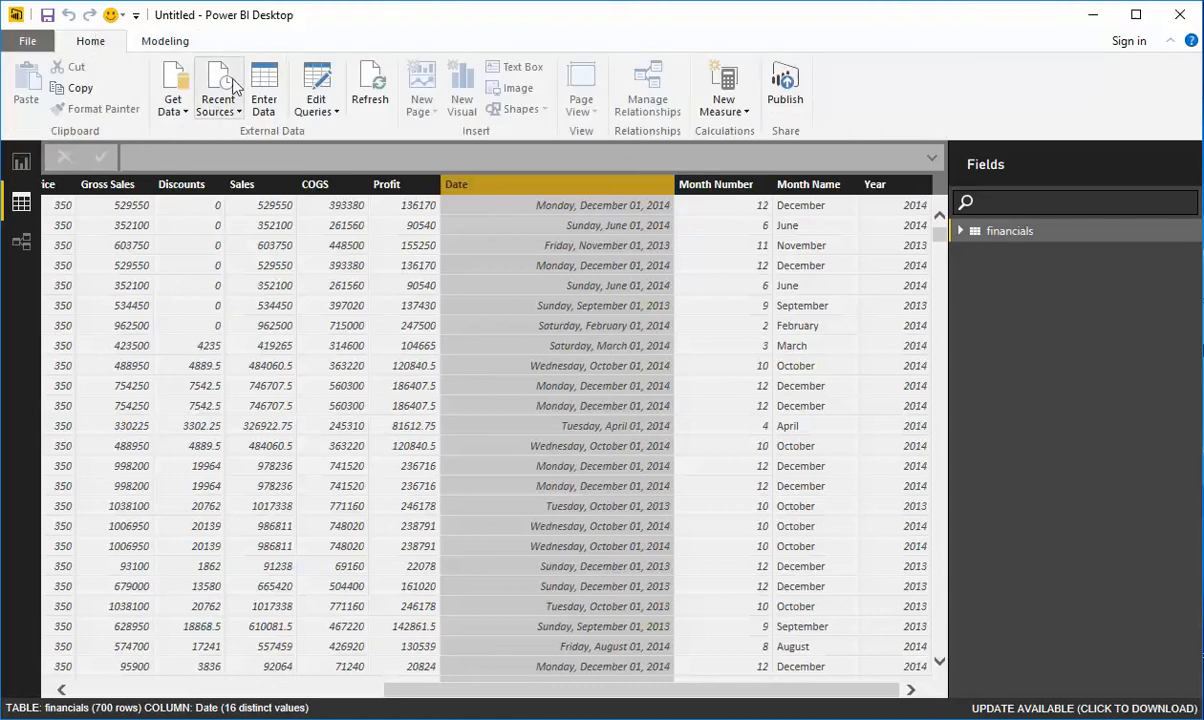
# Reopen the query in the Query Editor, inspect the data type options for the Date column, and close the editor.
pyautogui.click(313, 83)
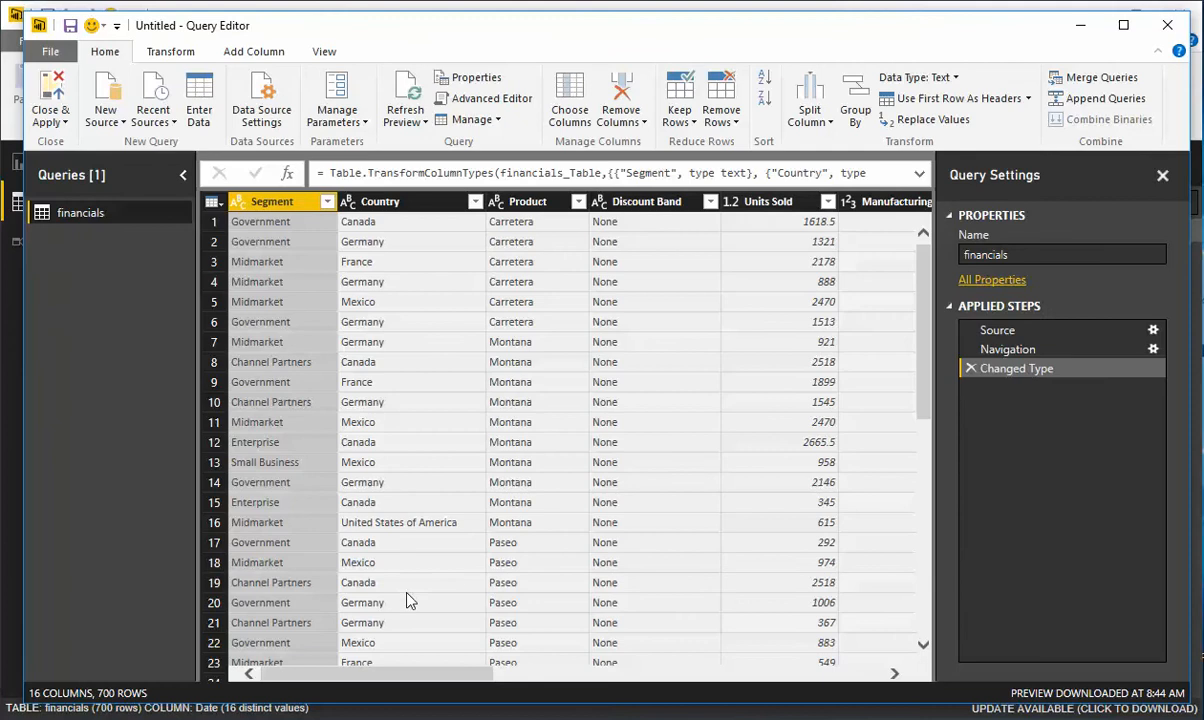
pyautogui.moveTo(305, 679); pyautogui.dragTo(618, 676)
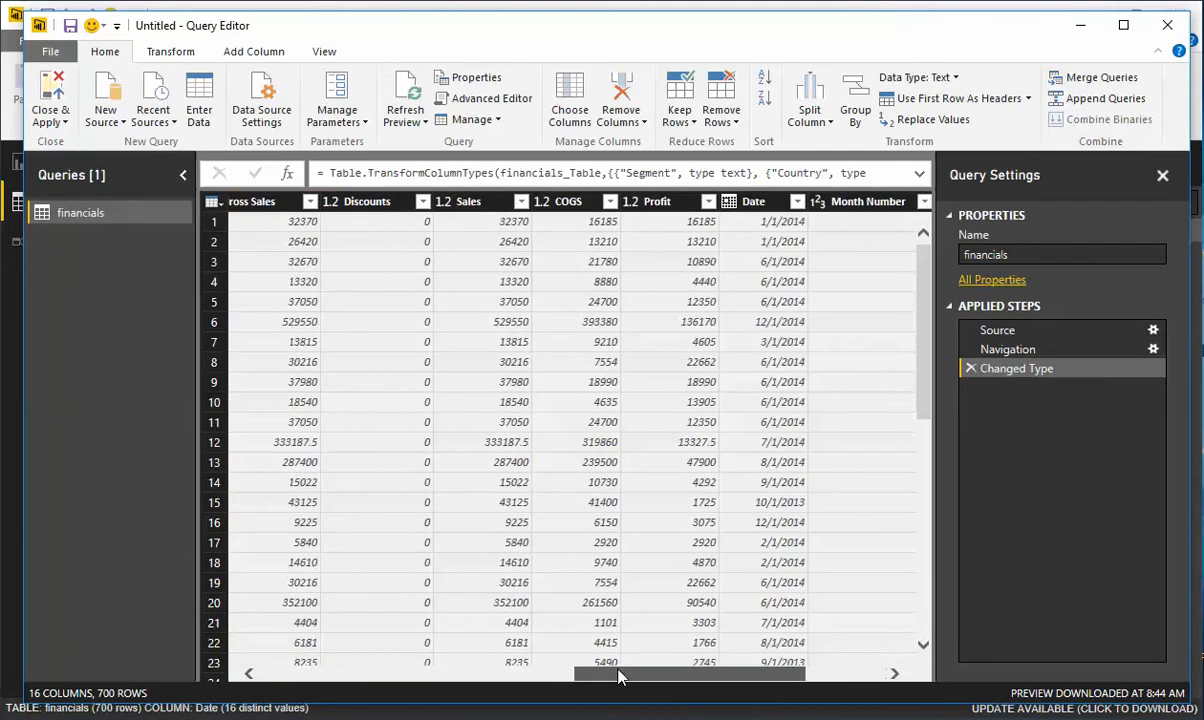
pyautogui.click(753, 201)
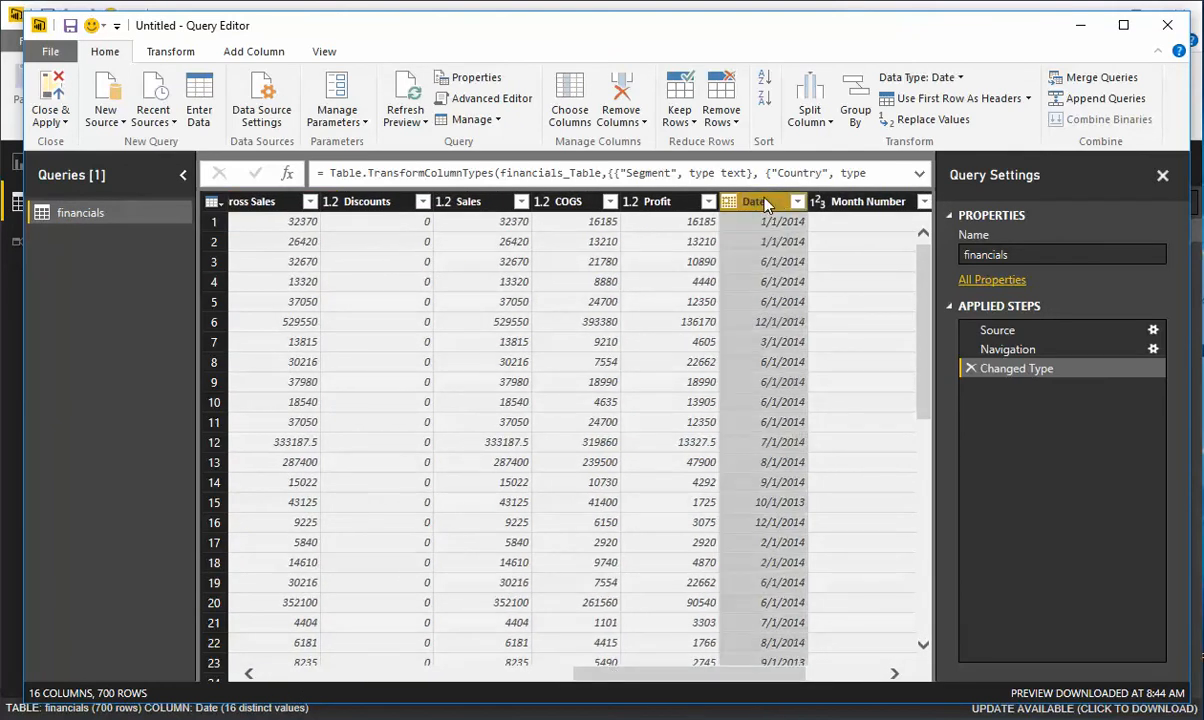
pyautogui.click(960, 79)
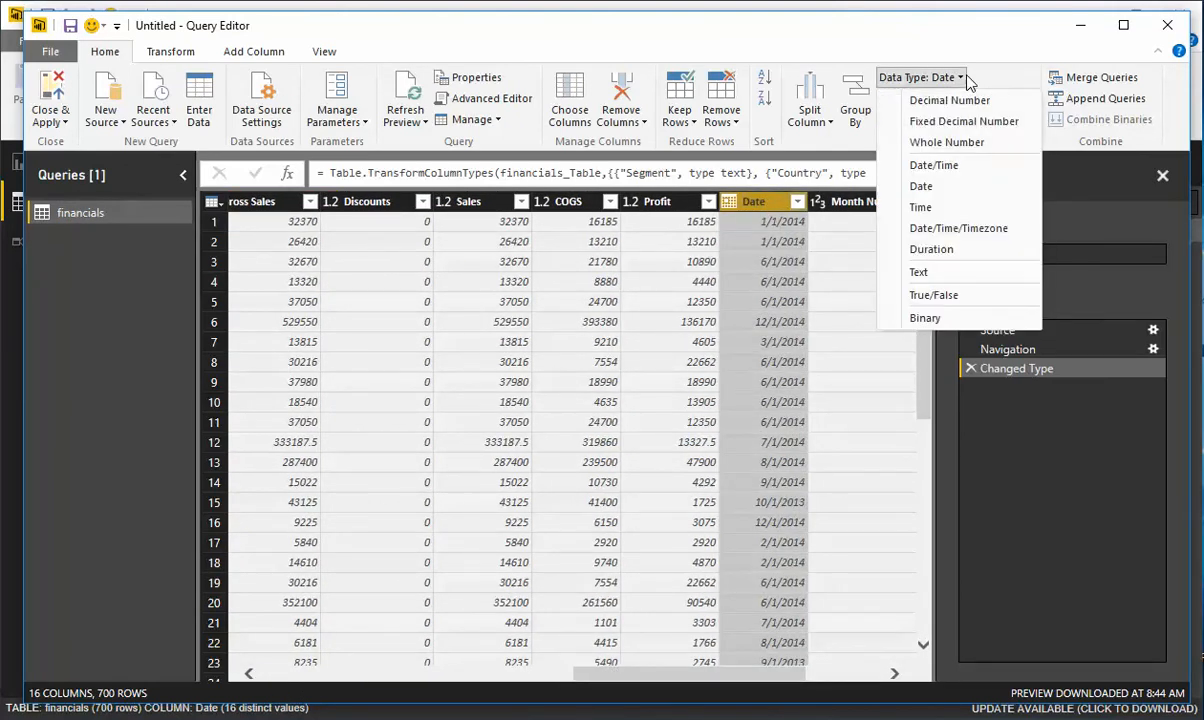
pyautogui.click(966, 80)
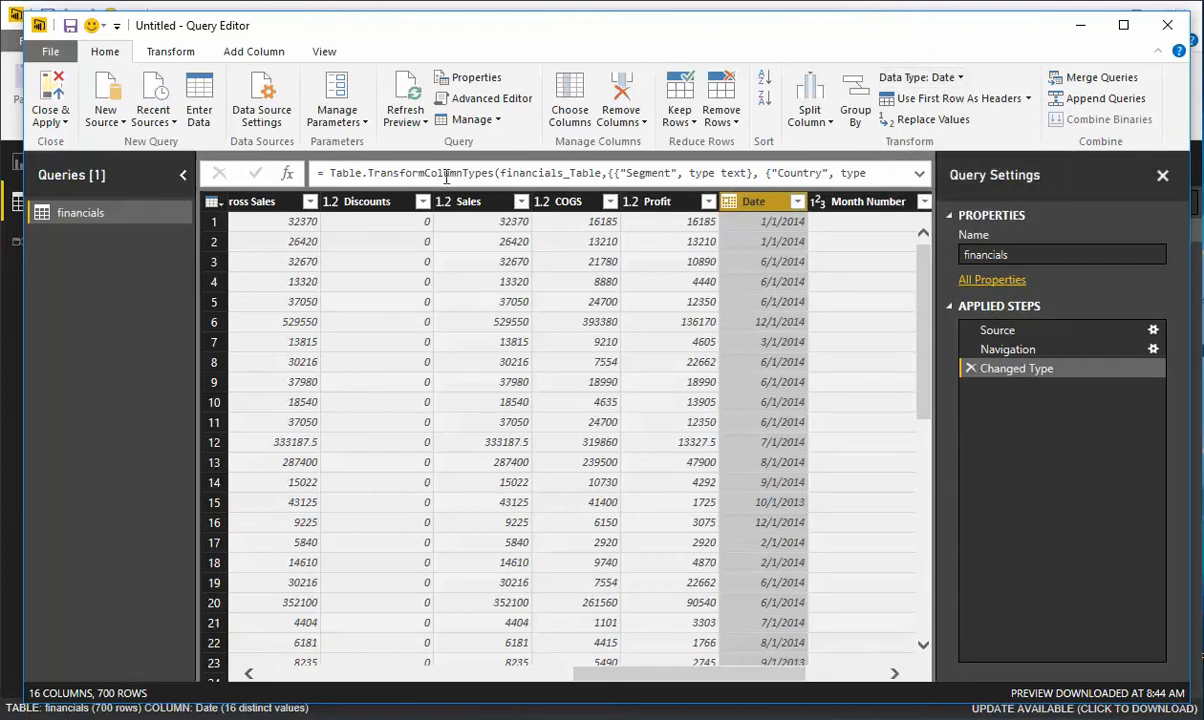
pyautogui.click(1164, 28)
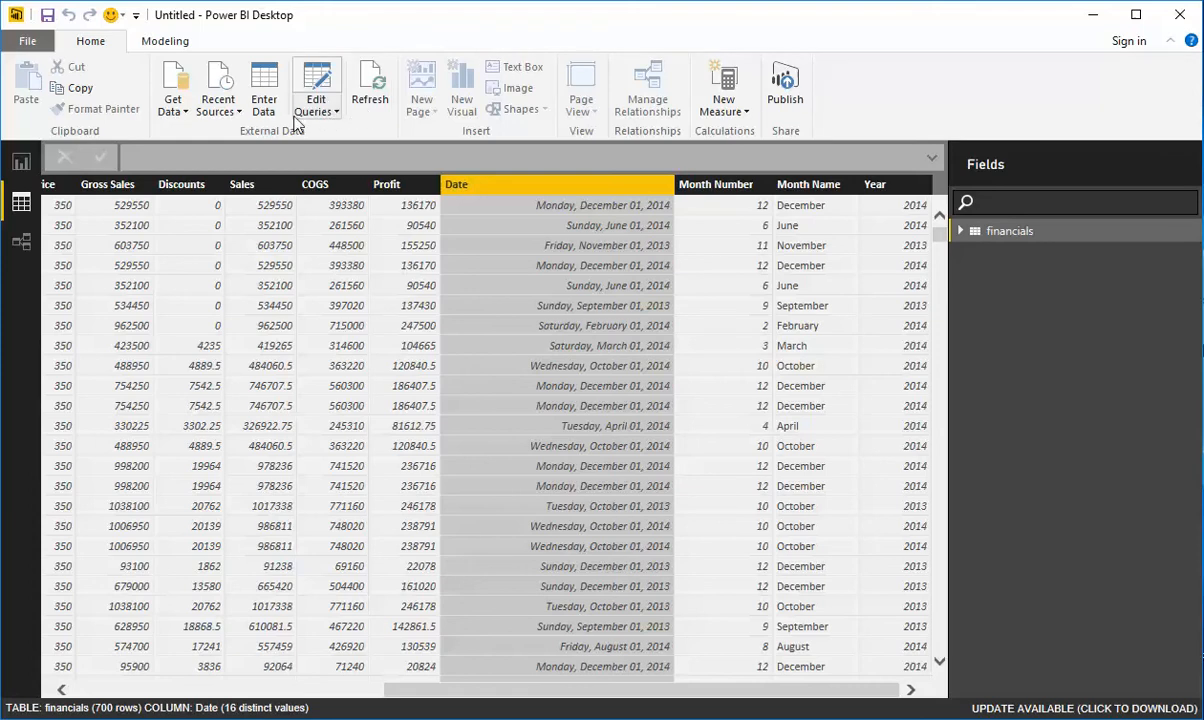
# Add a new calculated column to the financials table and name it SegCountry.
pyautogui.click(165, 41)
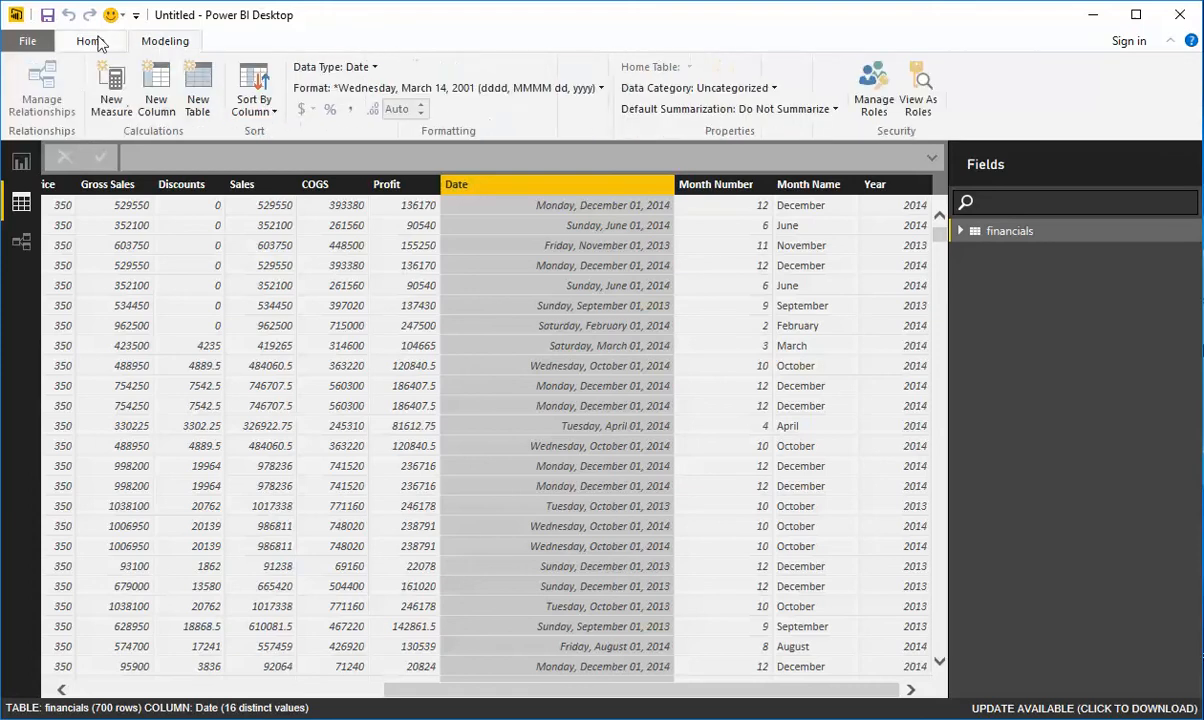
pyautogui.click(155, 82)
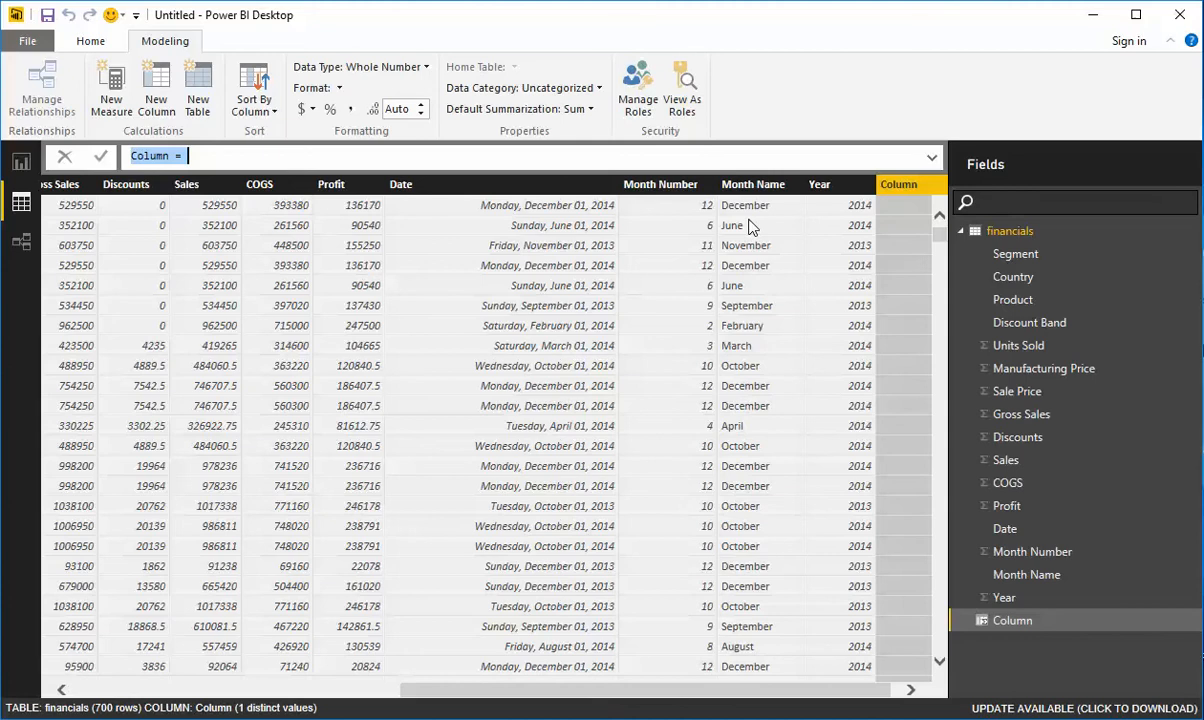
pyautogui.moveTo(720, 690); pyautogui.dragTo(390, 690)
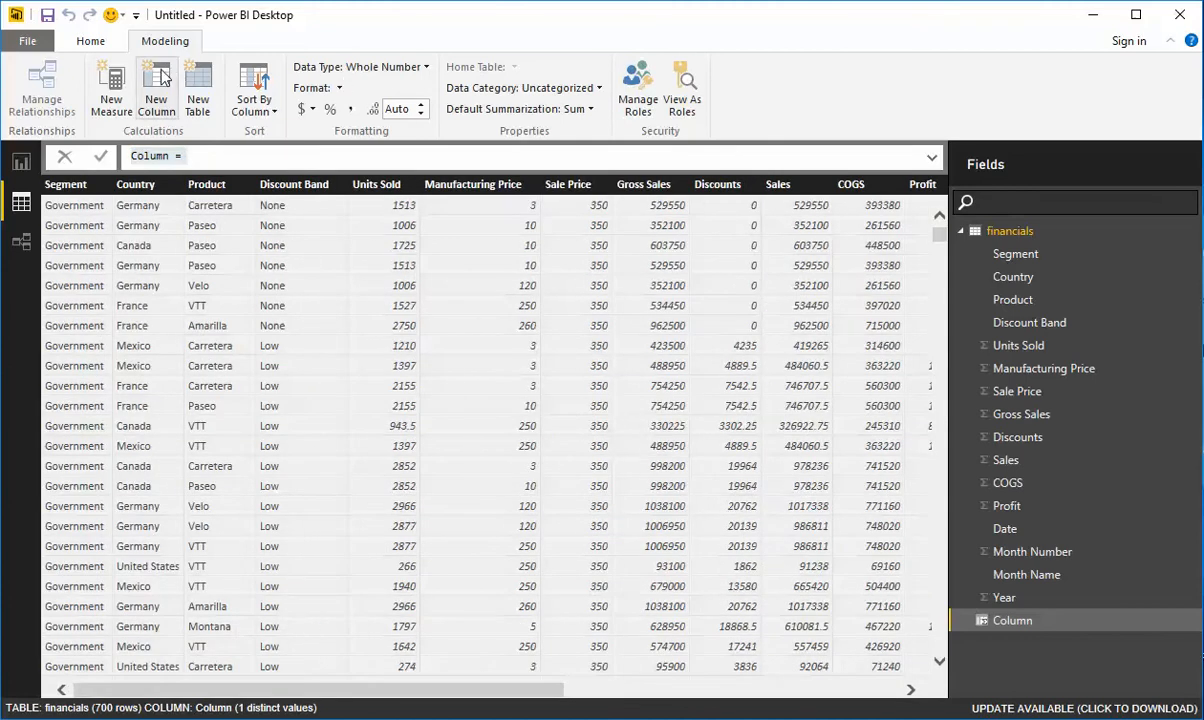
pyautogui.click(154, 157)
pyautogui.doubleClick(152, 157)
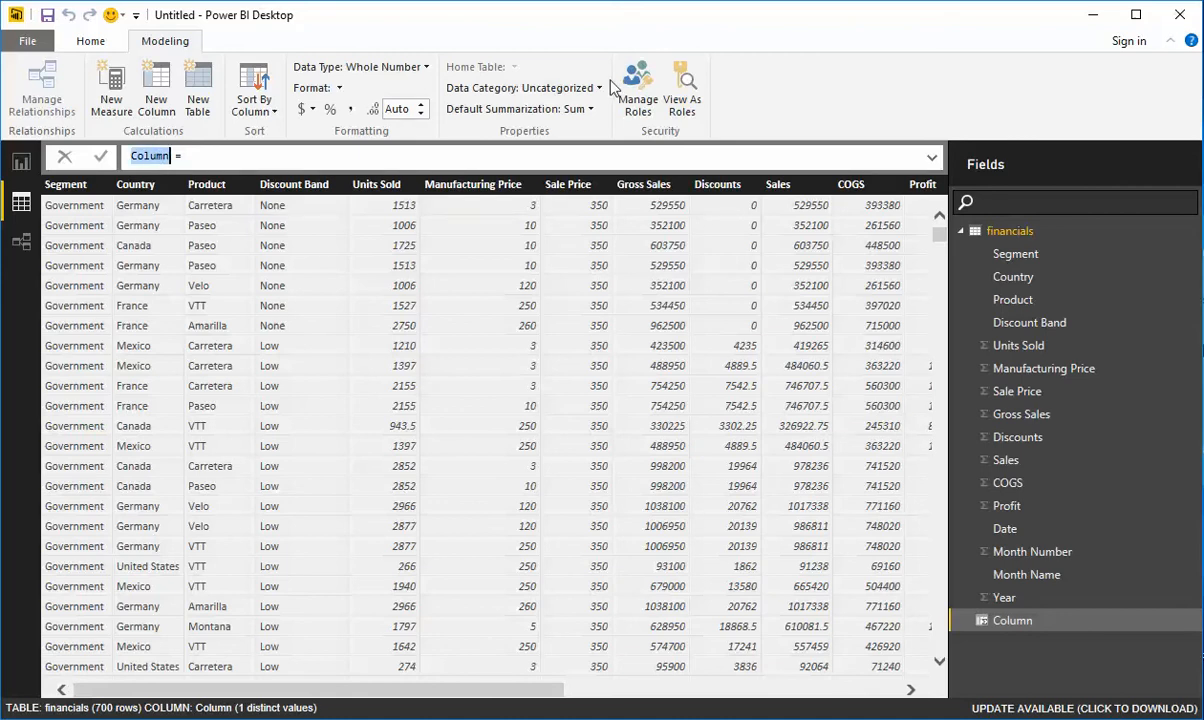
pyautogui.write('SegCountry')
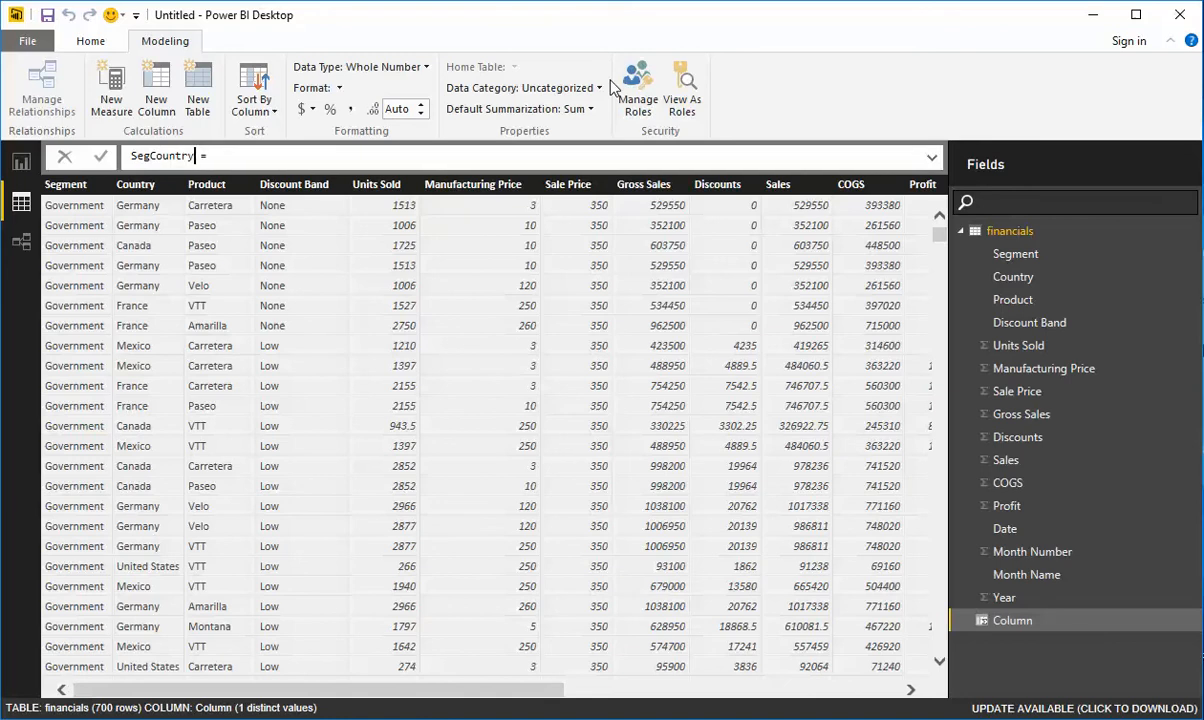
# Start the SegCountry formula with financials[Segment] & ", " to append a comma separator to the Segment value.
pyautogui.press('End')
pyautogui.click(80, 207)
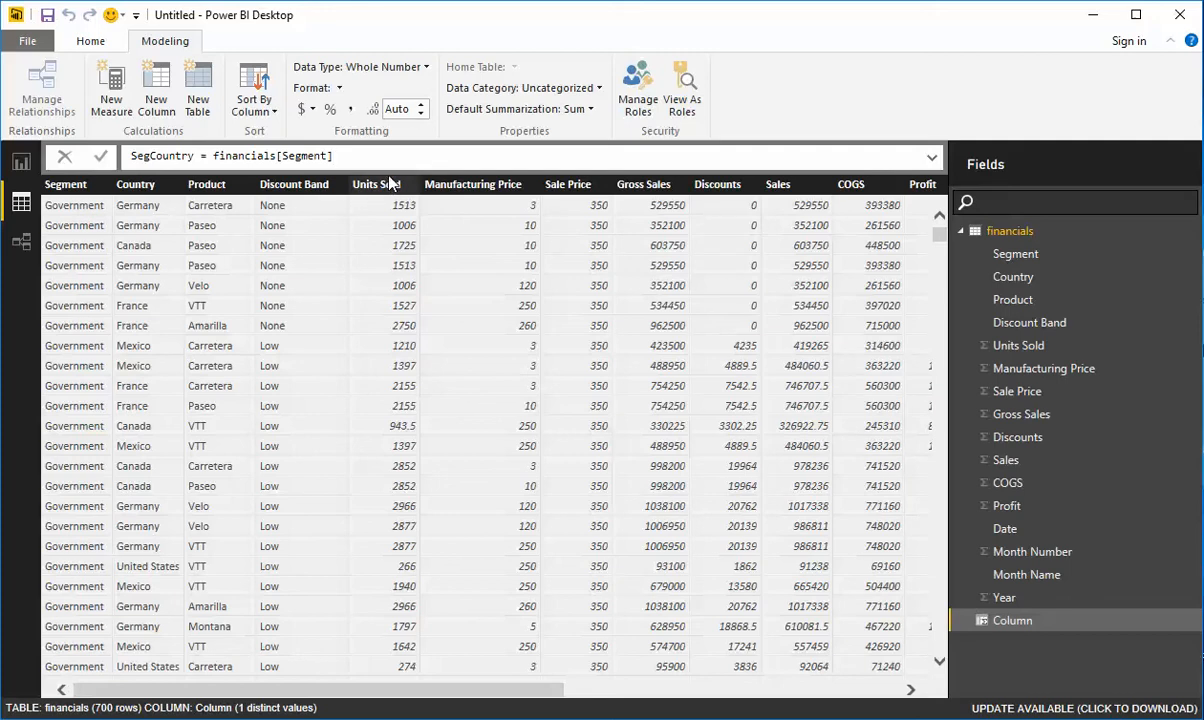
pyautogui.write('& ", "')
pyautogui.click(129, 210)
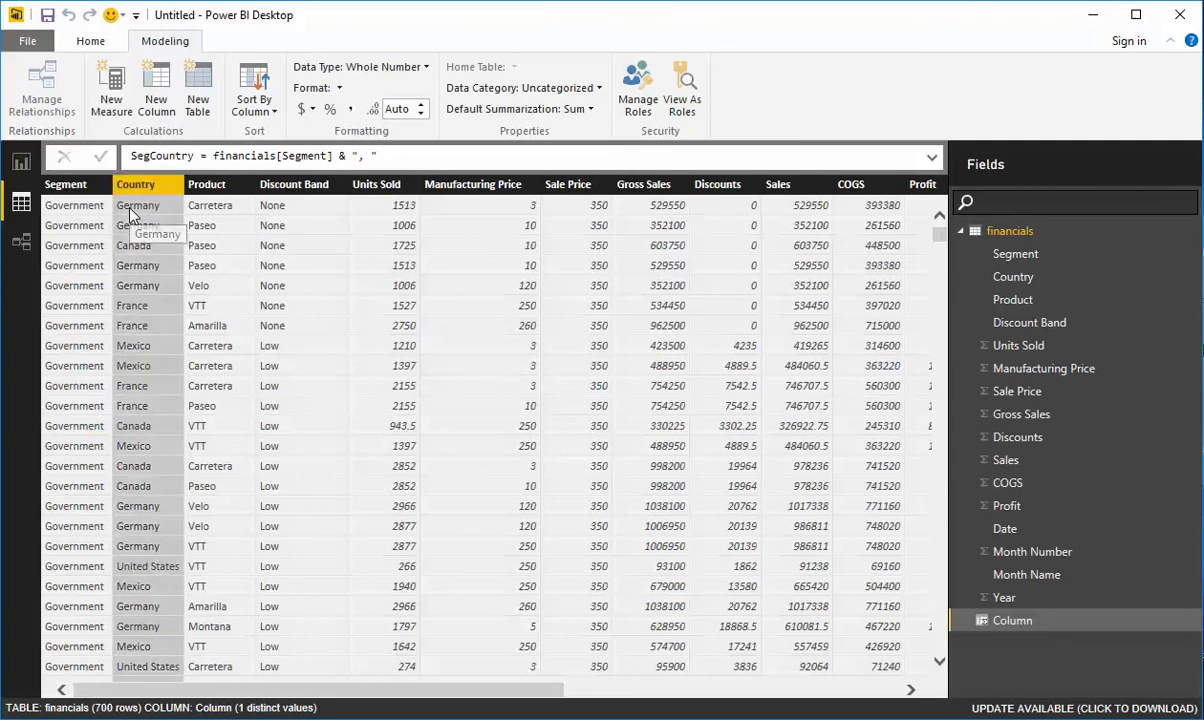
pyautogui.click(62, 205)
# Extend the SegCountry column's formula with & financials[Country], apply it, and check the combined values.
pyautogui.moveTo(462, 690); pyautogui.dragTo(812, 690)
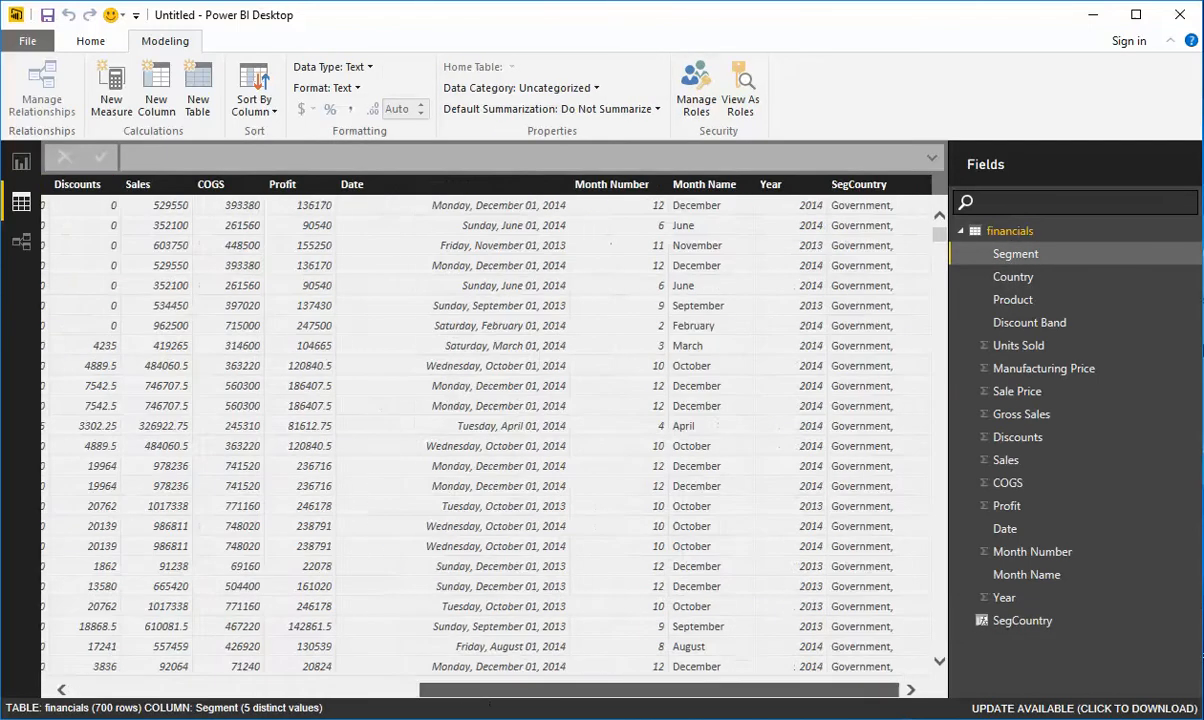
pyautogui.click(845, 187)
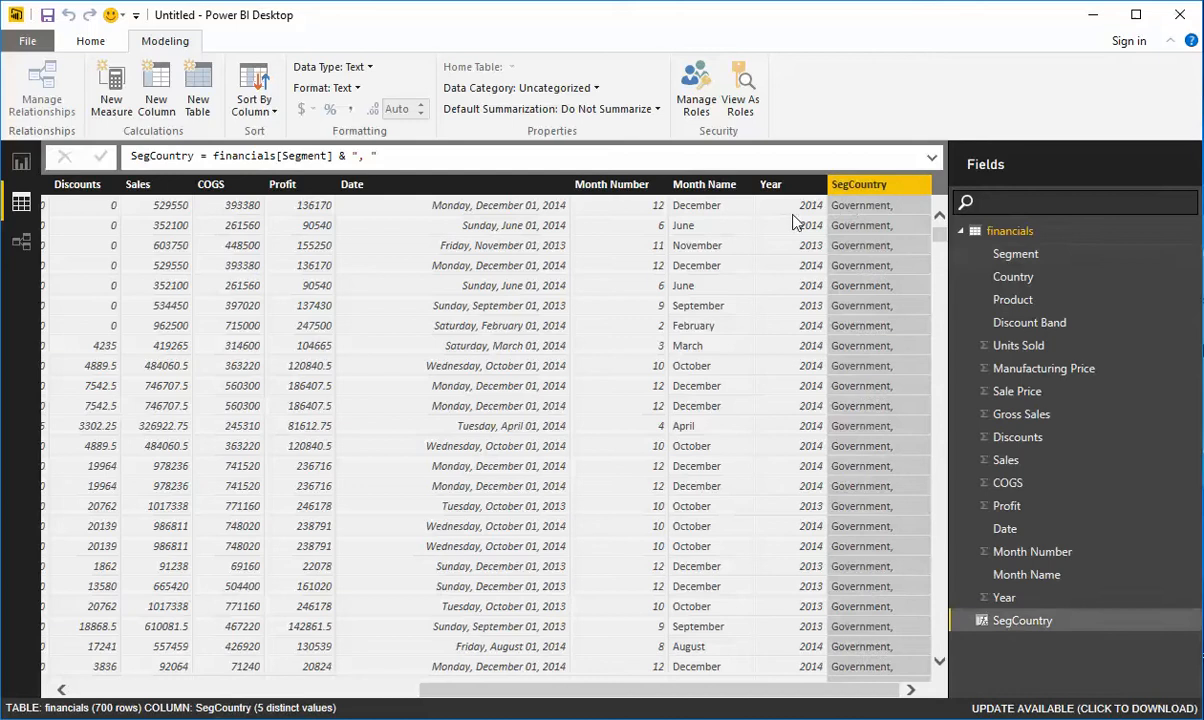
pyautogui.click(405, 156)
pyautogui.write('& fin')
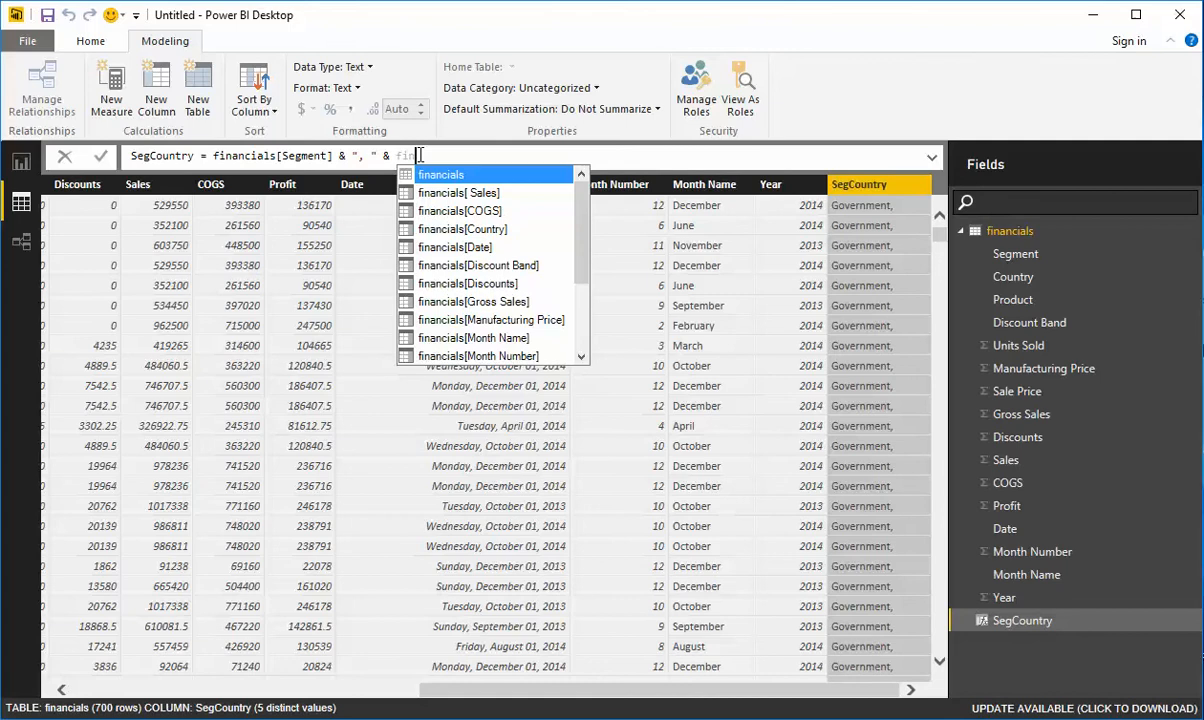
pyautogui.press('Tab')
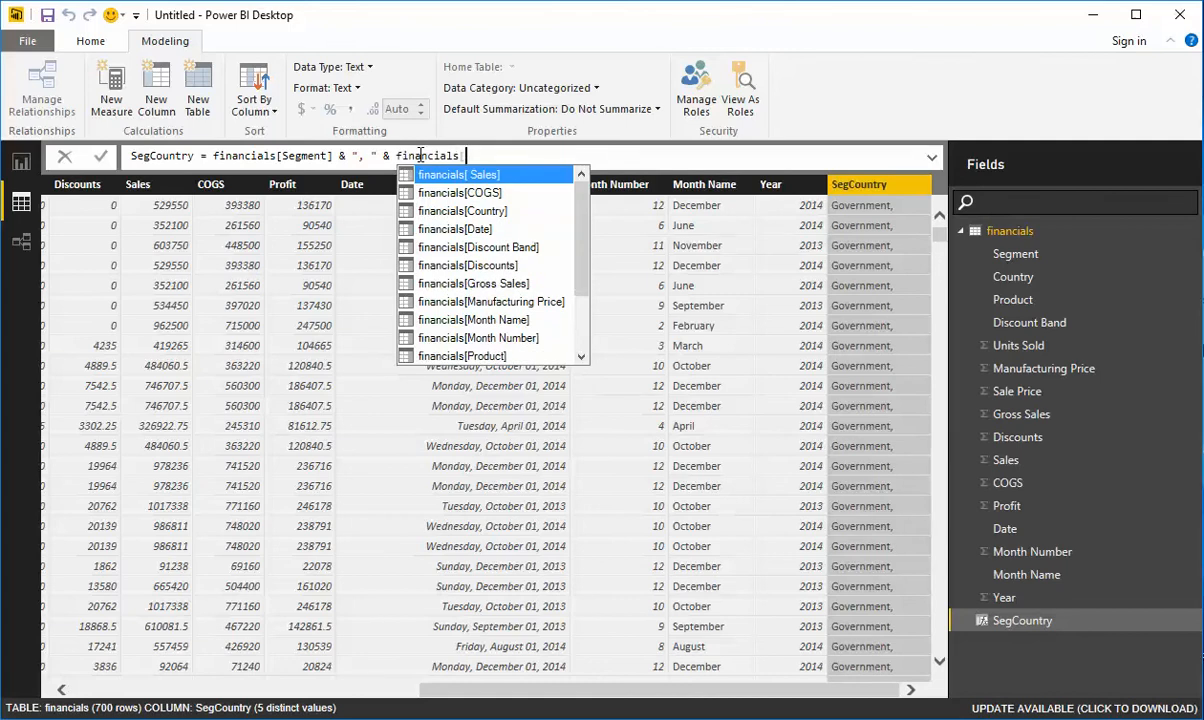
pyautogui.doubleClick(432, 215)
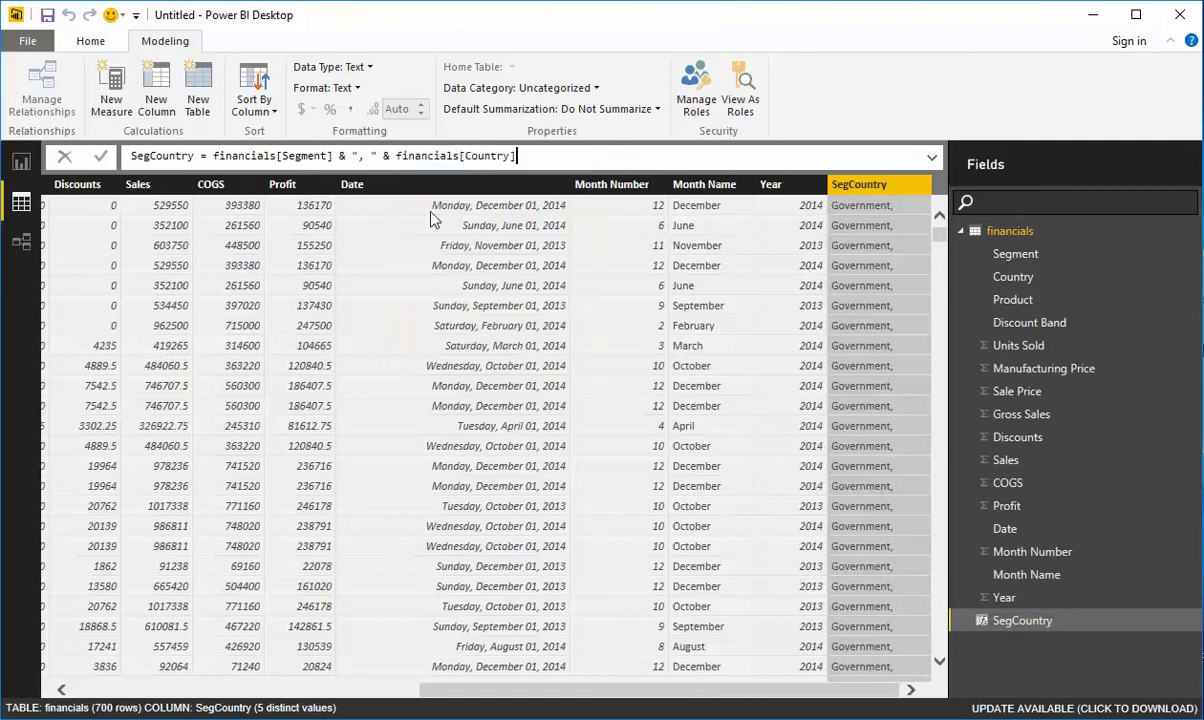
pyautogui.press('Return')
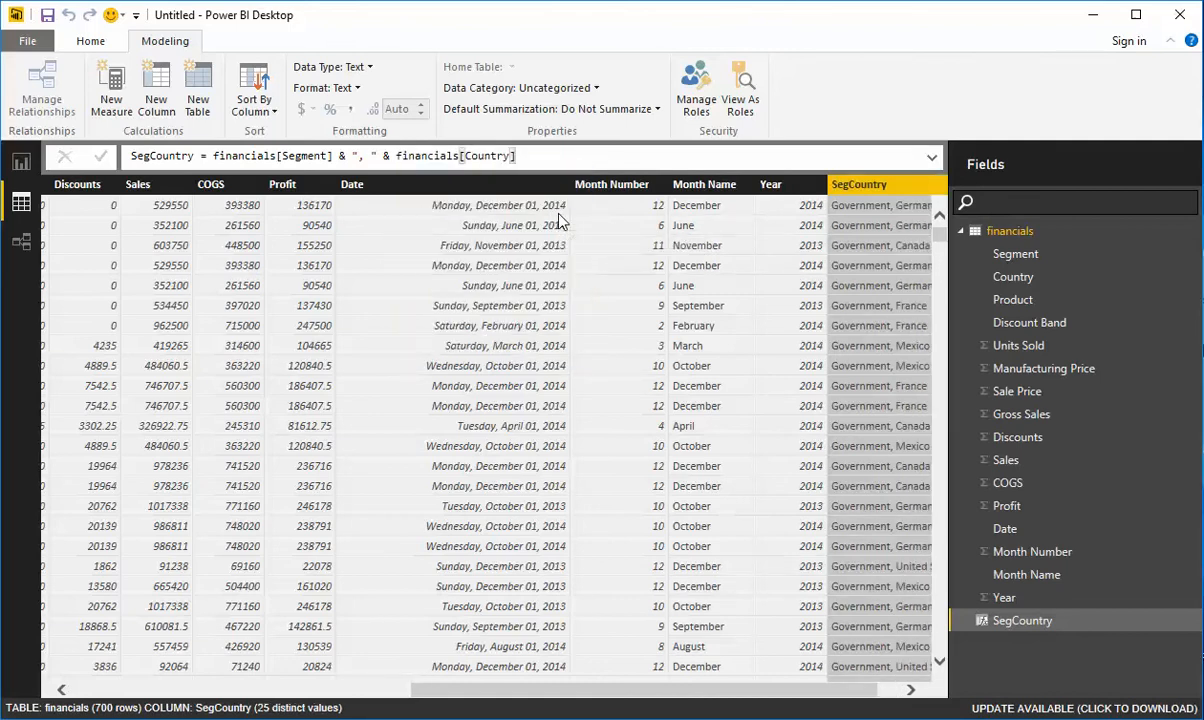
pyautogui.hscroll(2, 873, 690)
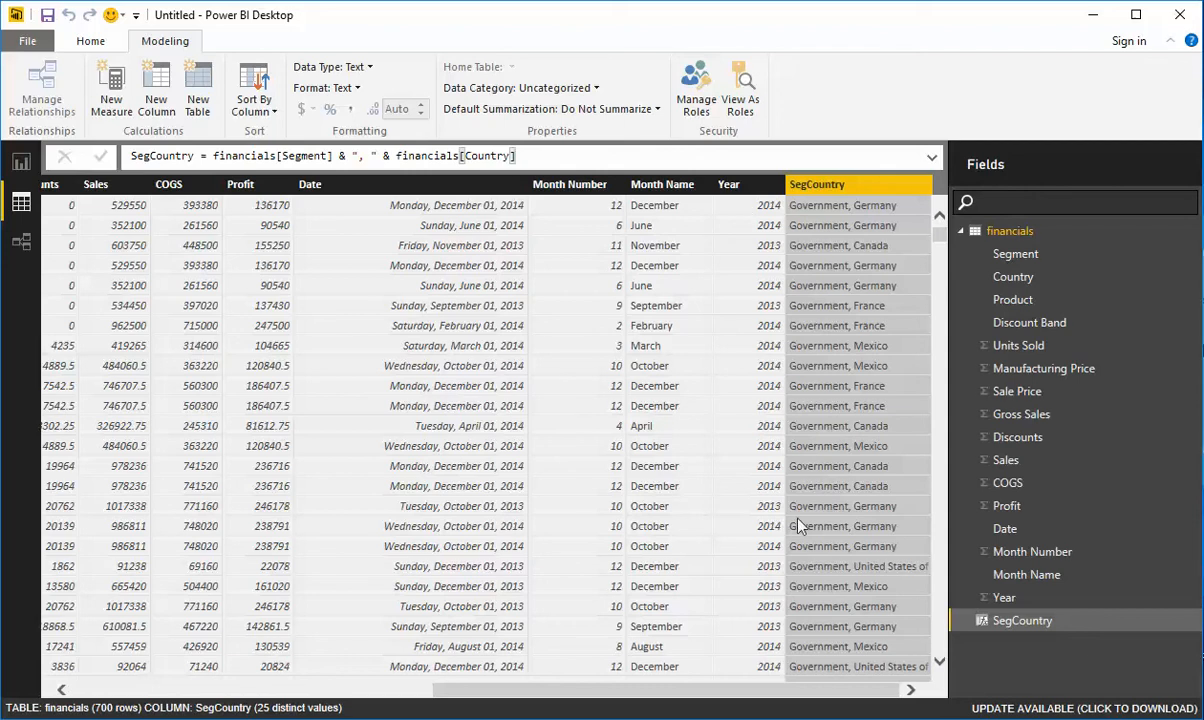
# Switch to the Report view, create a column chart from the Sales field, and enlarge it.
pyautogui.click(91, 45)
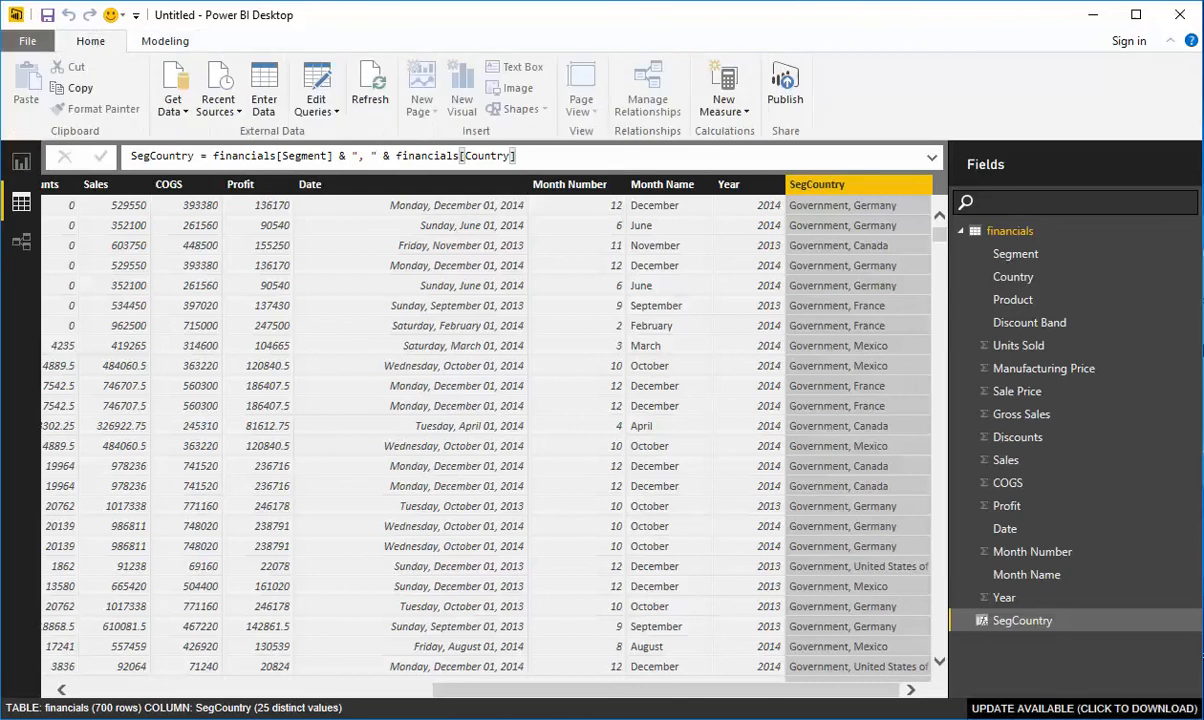
pyautogui.click(22, 163)
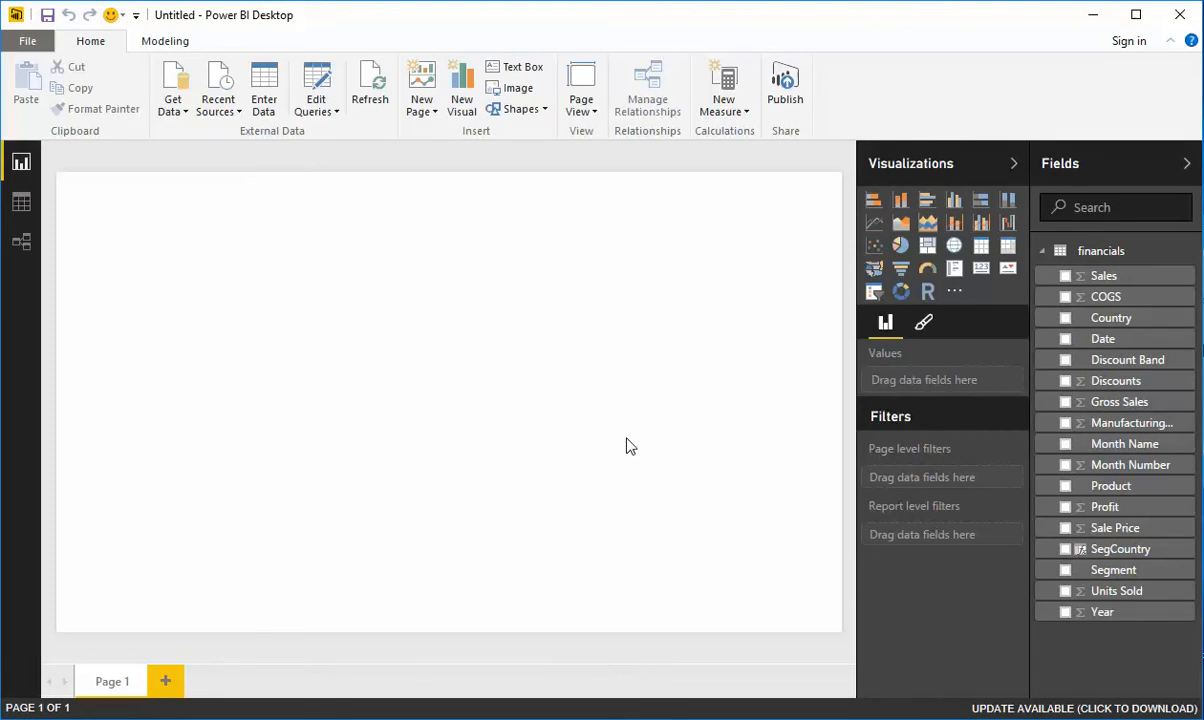
pyautogui.click(1066, 280)
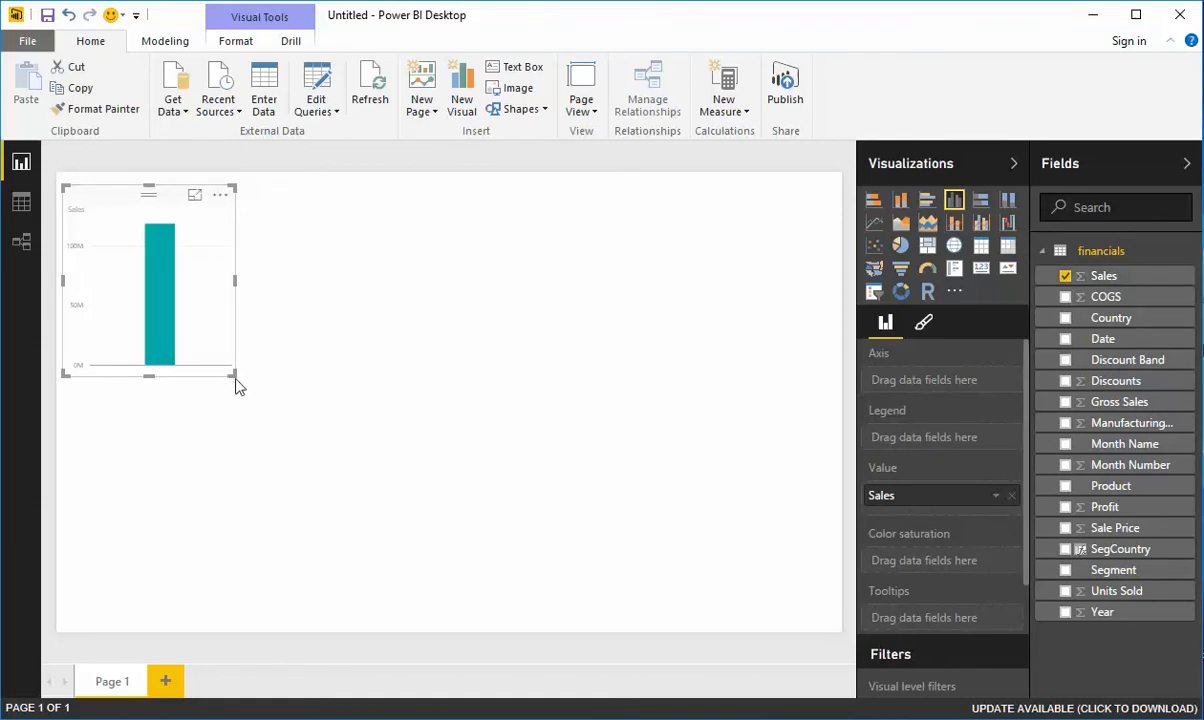
pyautogui.moveTo(234, 376); pyautogui.dragTo(400, 470)
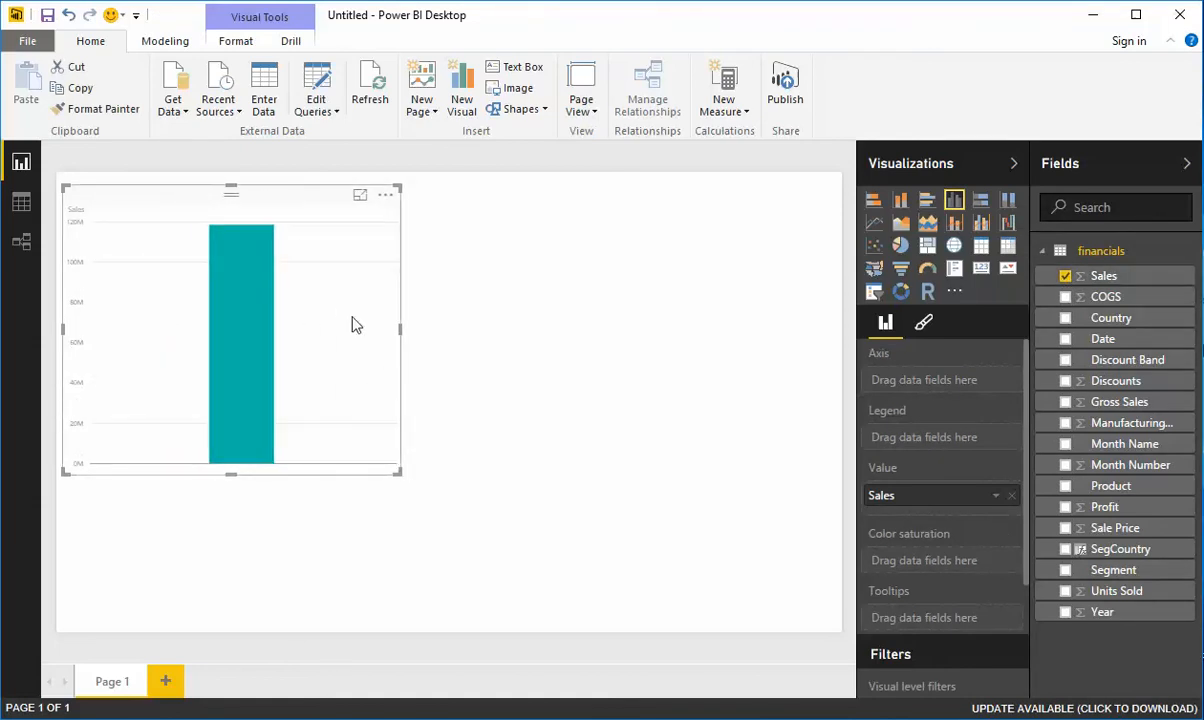
# Break the Sales chart down by Country and shrink it to leave room beside it on the page.
pyautogui.moveTo(215, 311)
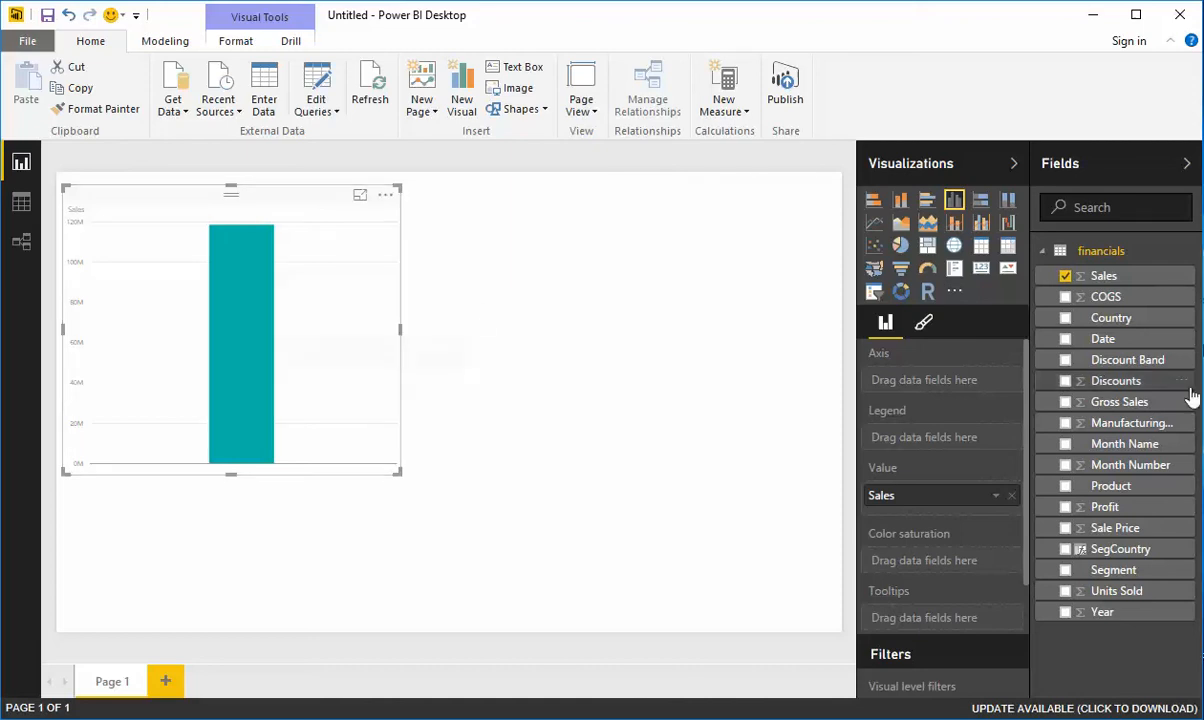
pyautogui.click(1066, 318)
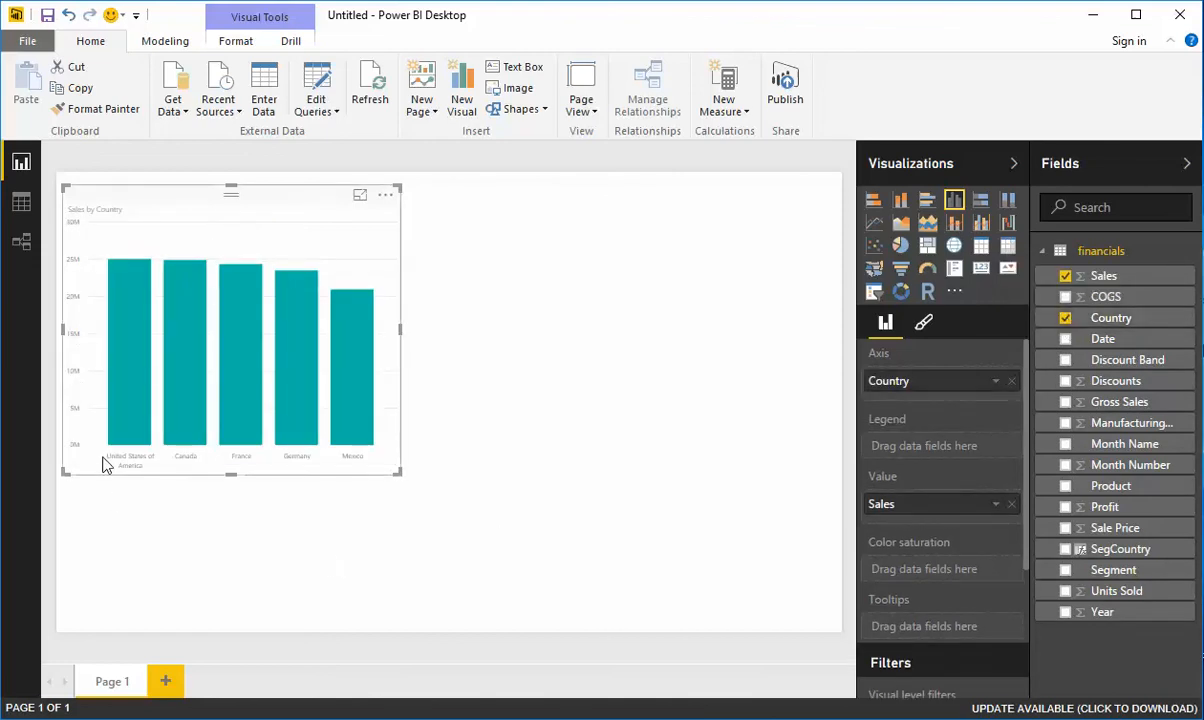
pyautogui.moveTo(399, 471); pyautogui.dragTo(334, 400)
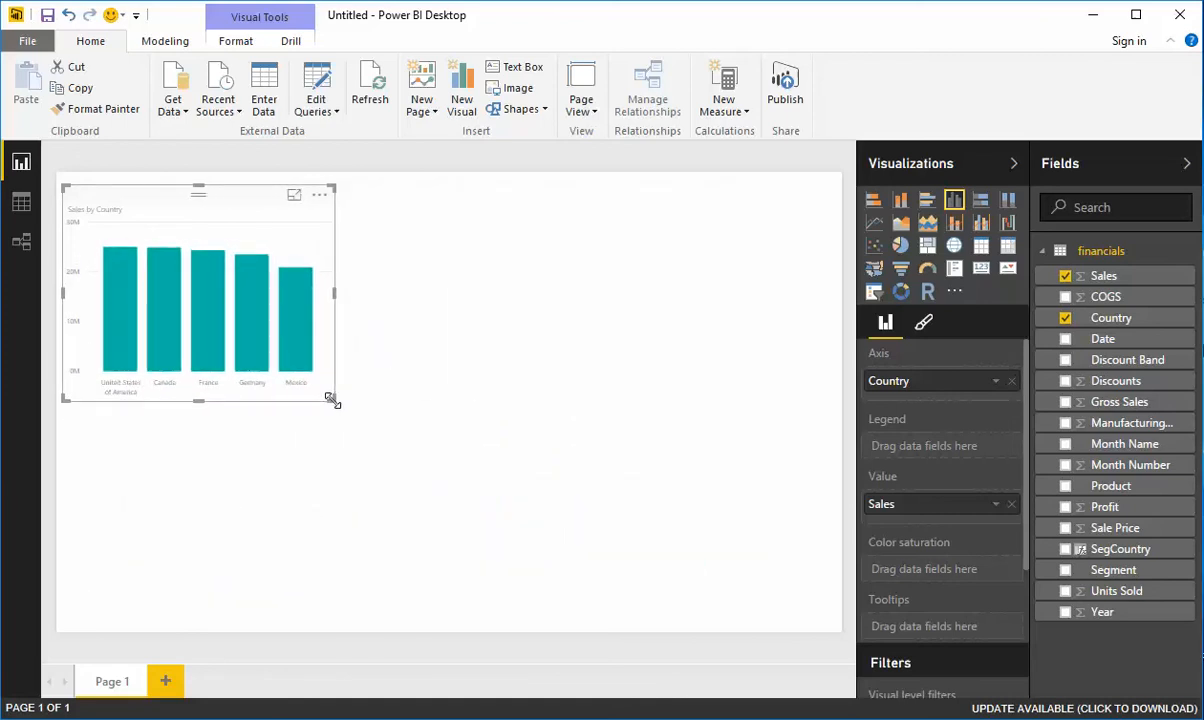
pyautogui.click(460, 293)
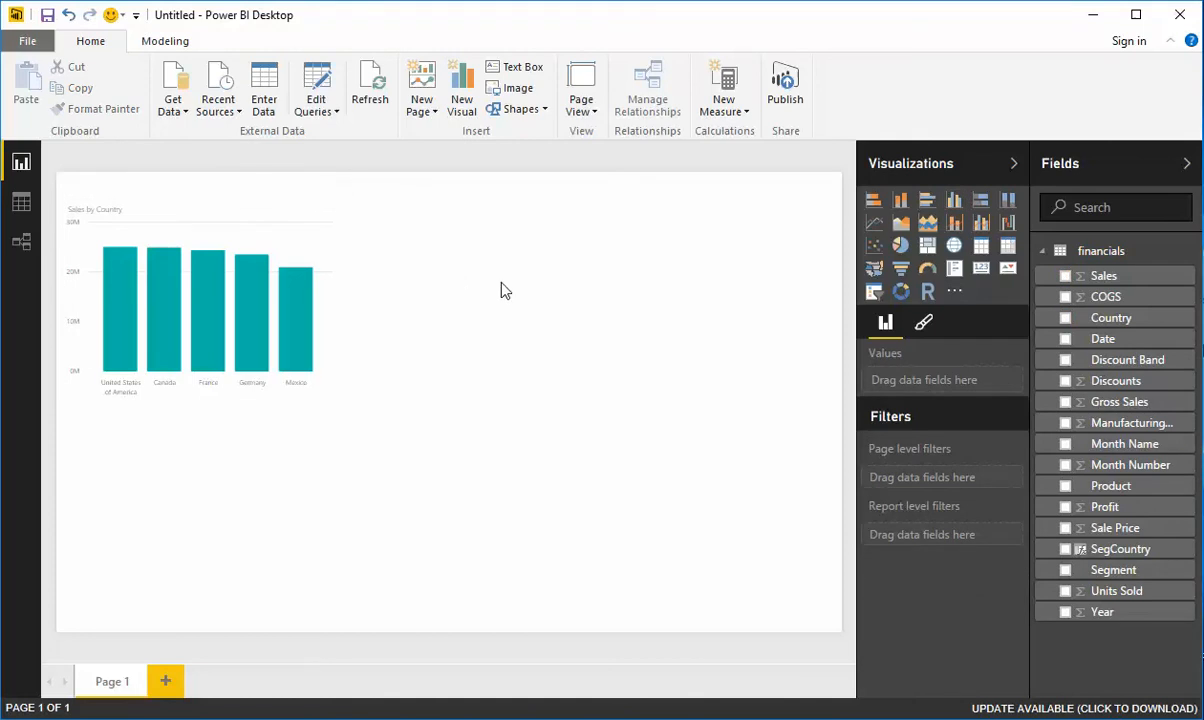
# Create a second column chart of Sales by Product, placed beside the country chart and widened.
pyautogui.click(1065, 276)
pyautogui.moveTo(132, 524); pyautogui.dragTo(616, 484)
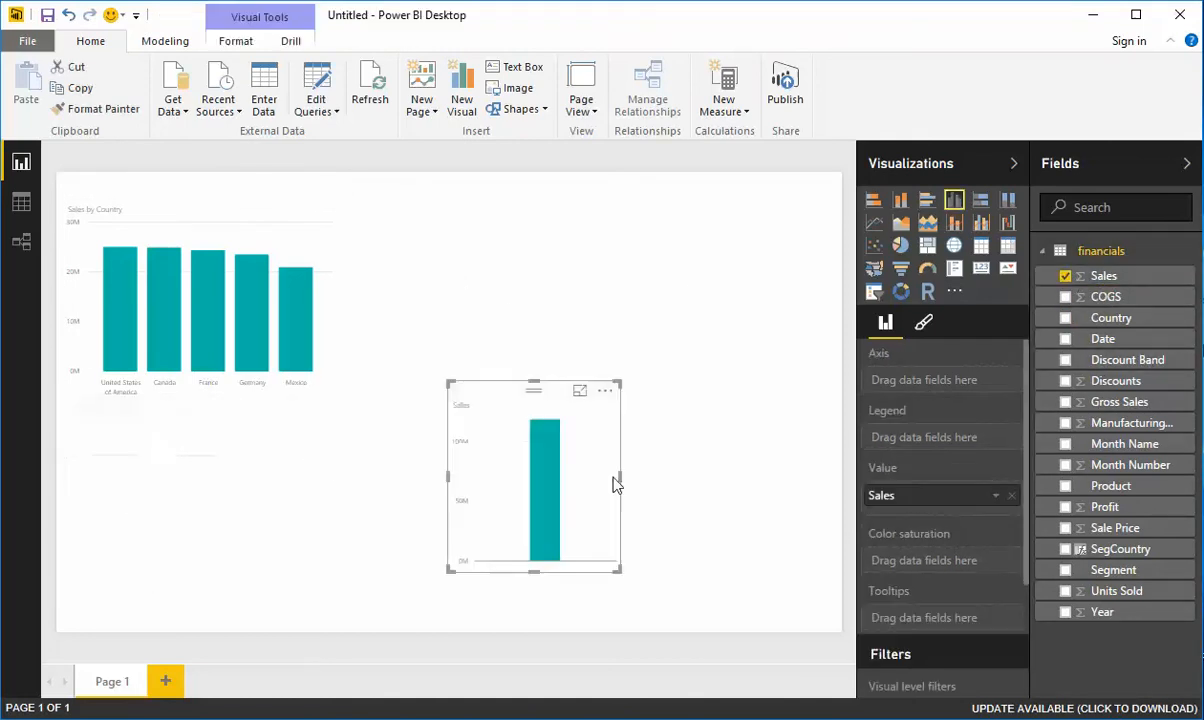
pyautogui.moveTo(533, 499); pyautogui.dragTo(484, 325)
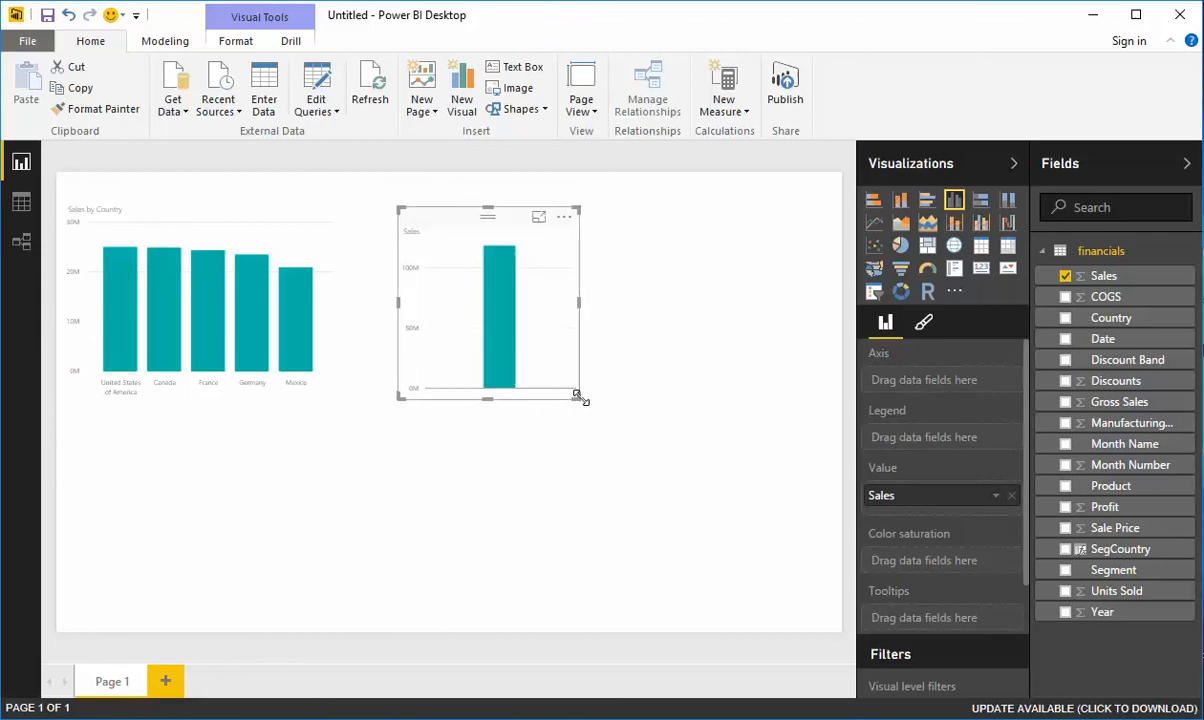
pyautogui.moveTo(580, 398); pyautogui.dragTo(727, 388)
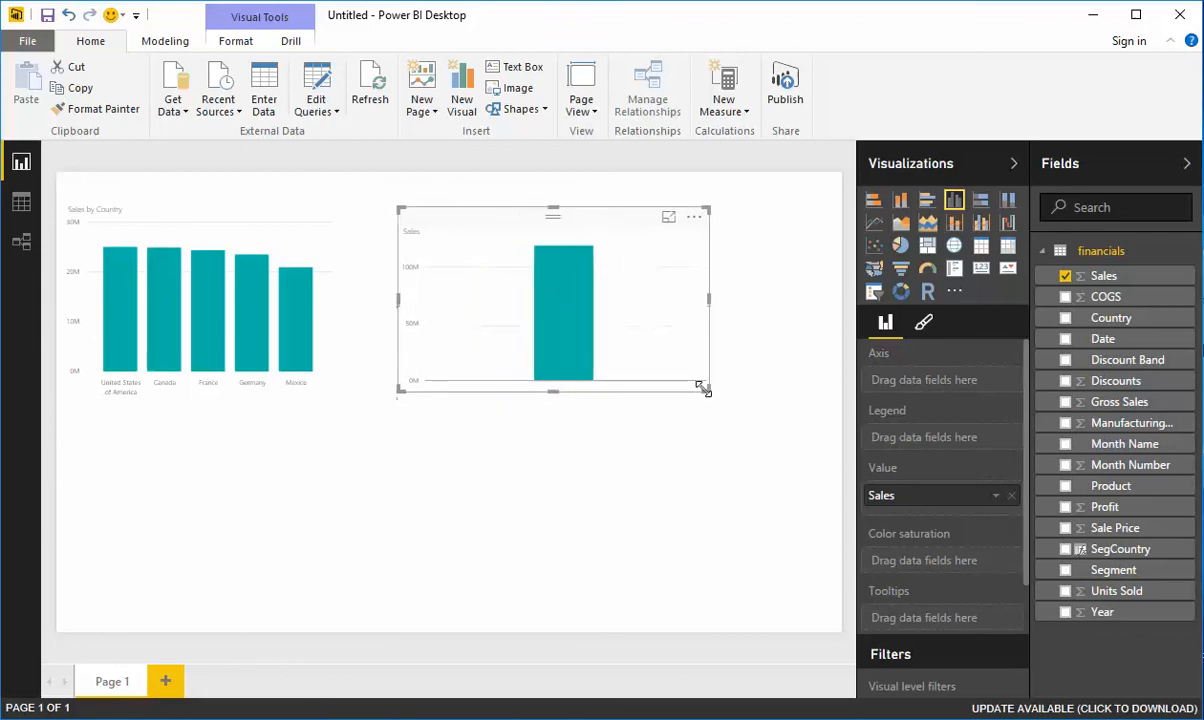
pyautogui.click(1066, 487)
pyautogui.moveTo(513, 370)
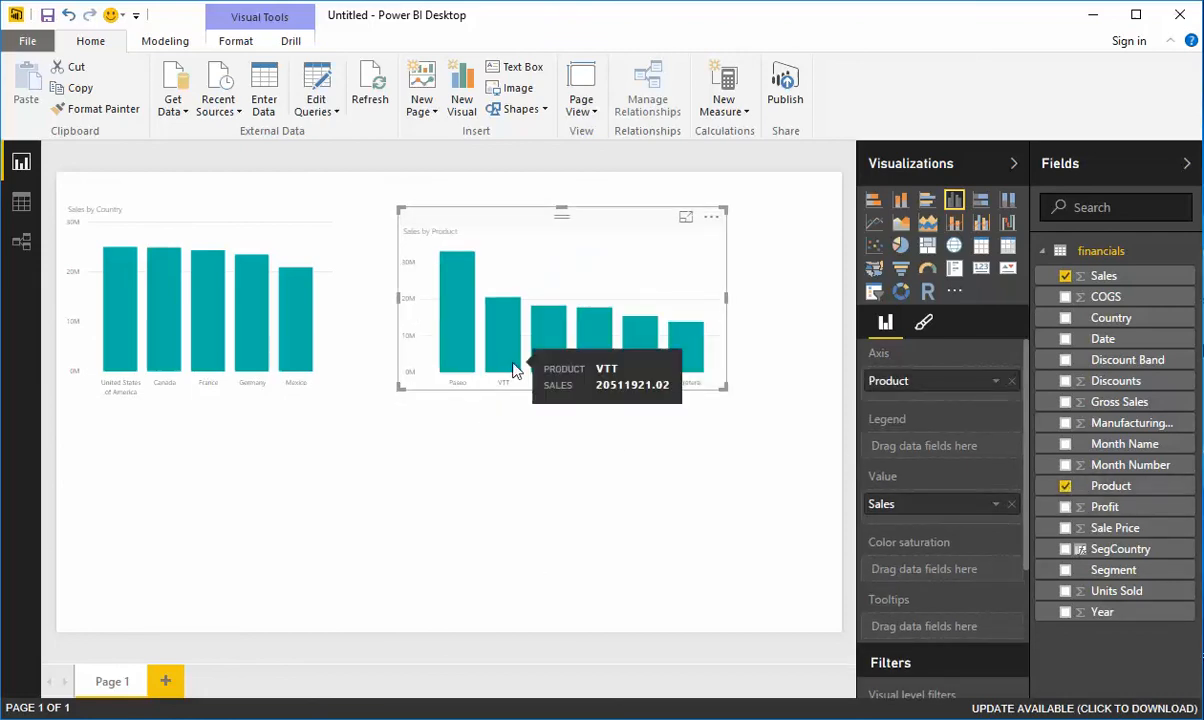
# Cross-highlight the product chart by United States of America, Canada and Germany in the country chart, then clear the highlighting.
pyautogui.click(124, 340)
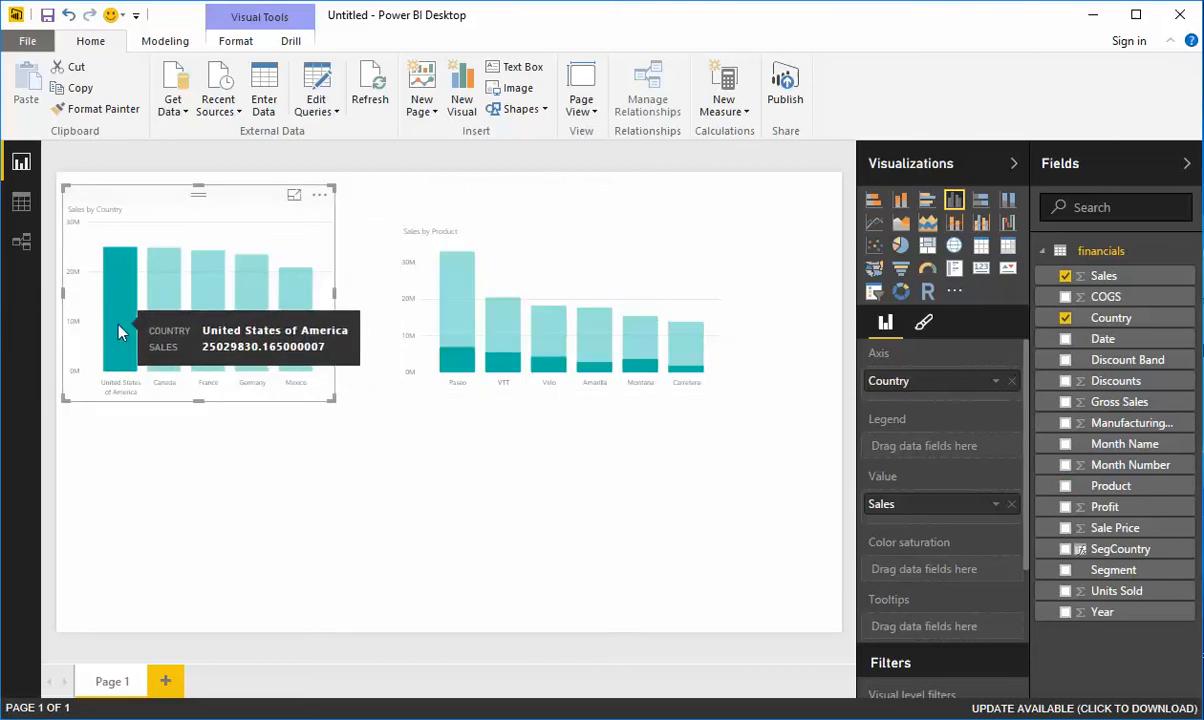
pyautogui.moveTo(557, 390)
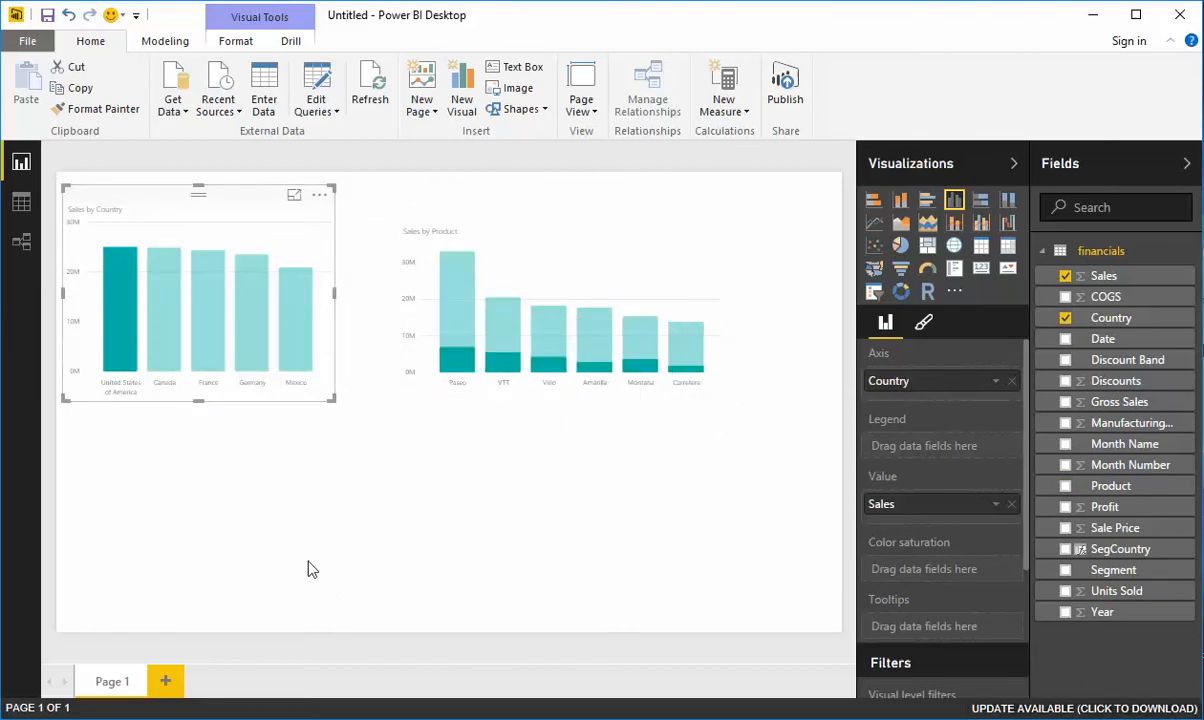
pyautogui.click(170, 328)
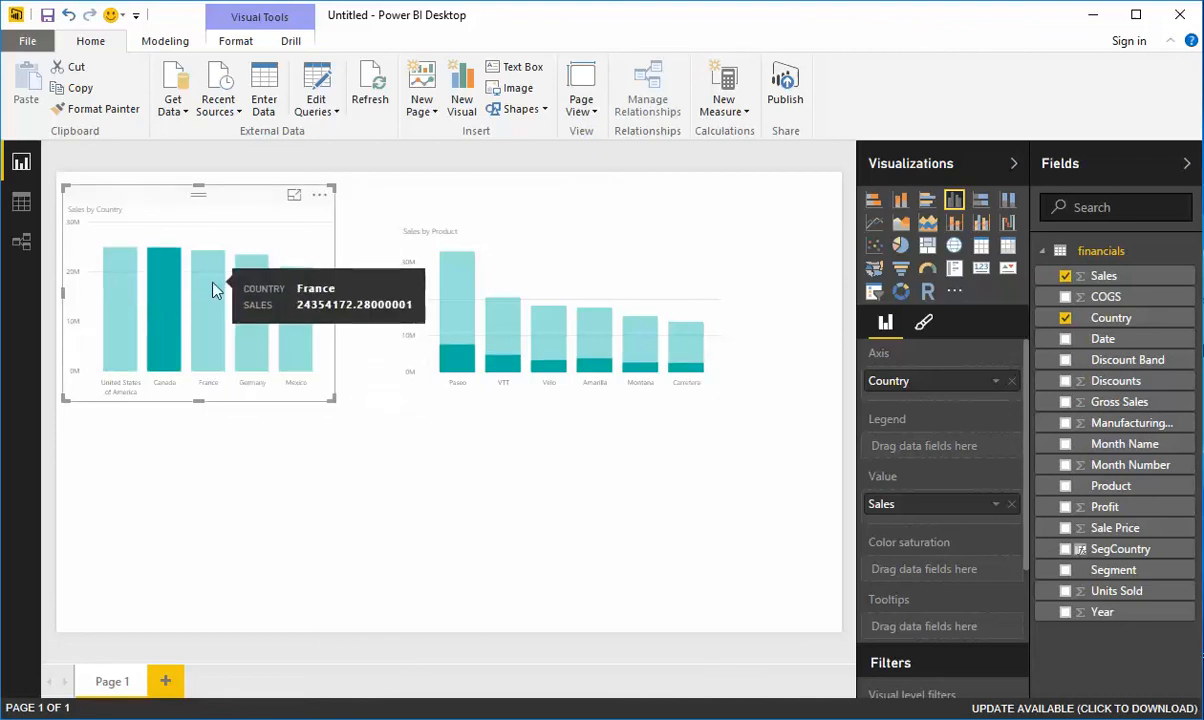
pyautogui.click(180, 306)
pyautogui.click(246, 326)
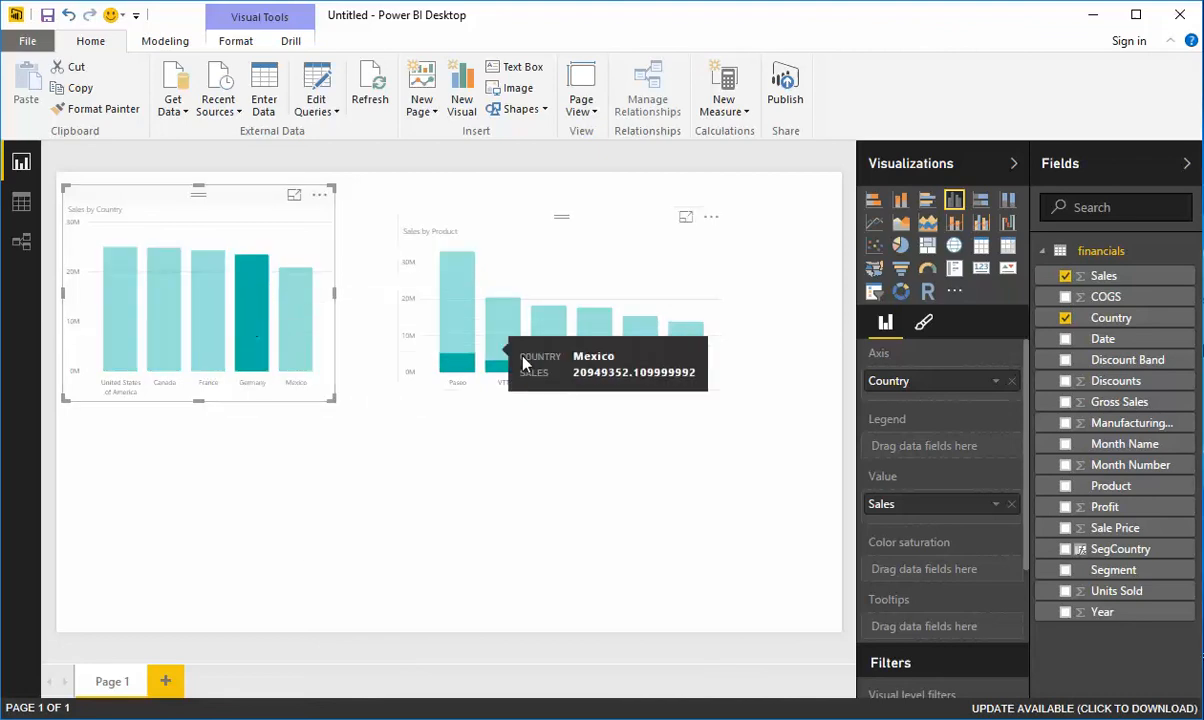
pyautogui.click(371, 491)
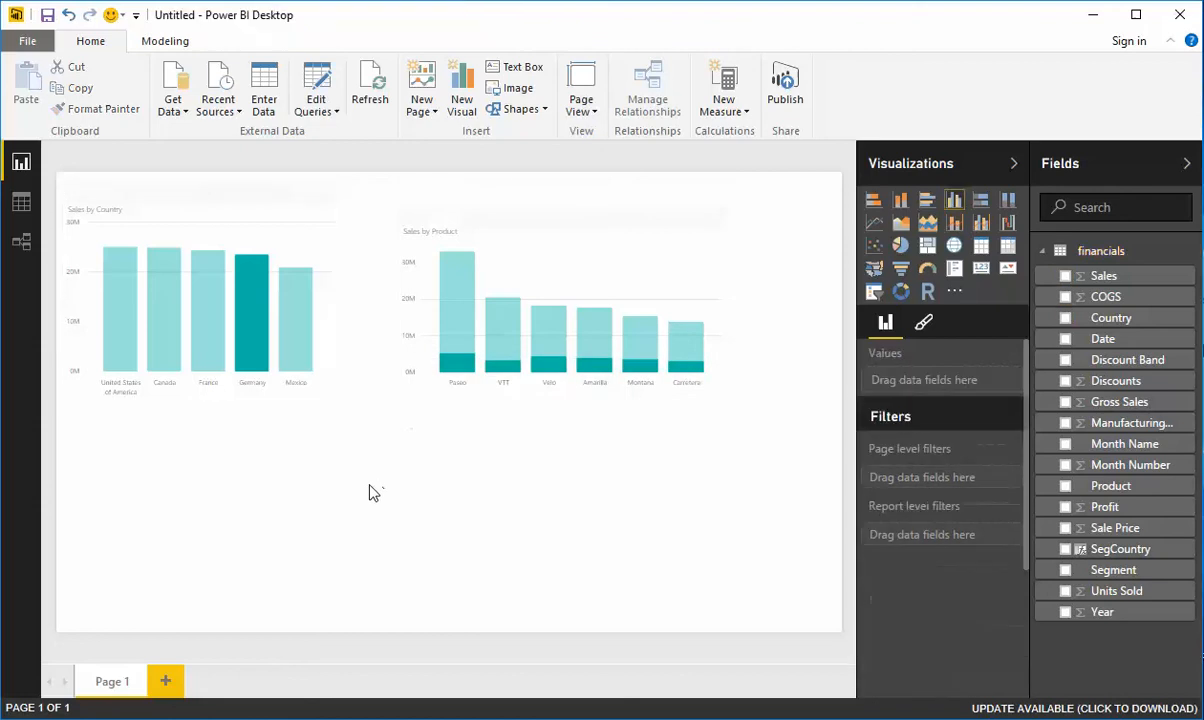
pyautogui.click(139, 333)
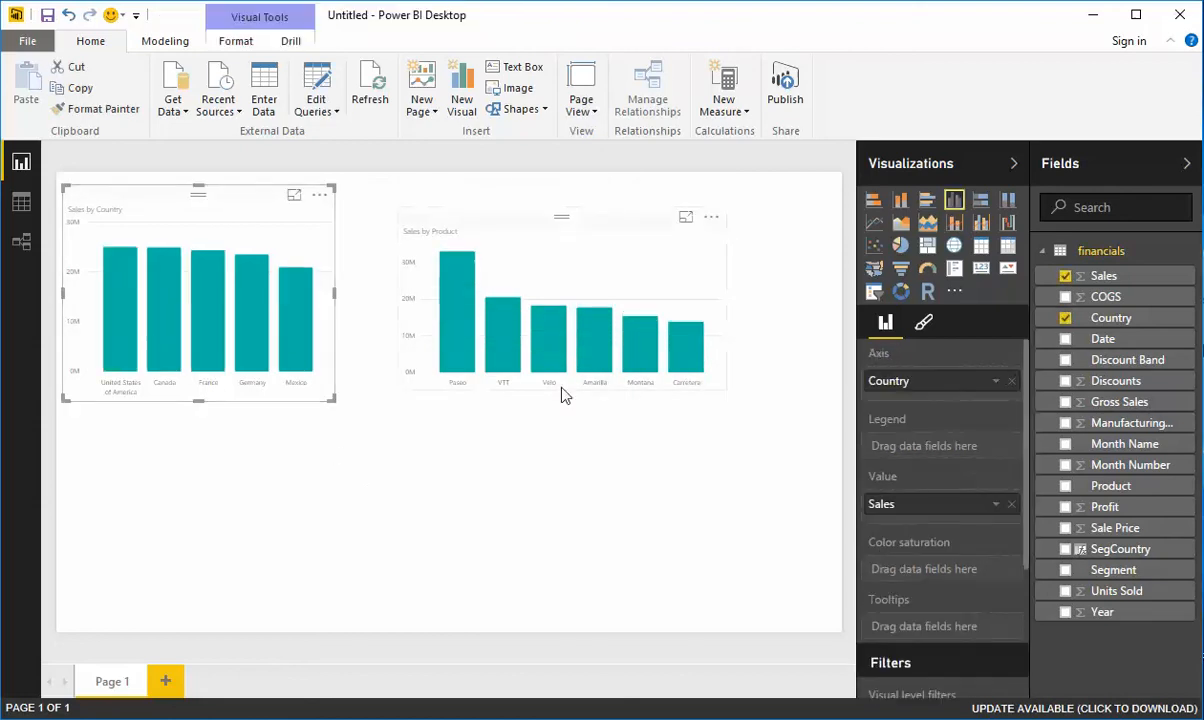
# Try the stacked, clustered and 100% stacked bar and column types on the Sales by Country chart, ending with a line chart.
pyautogui.click(873, 202)
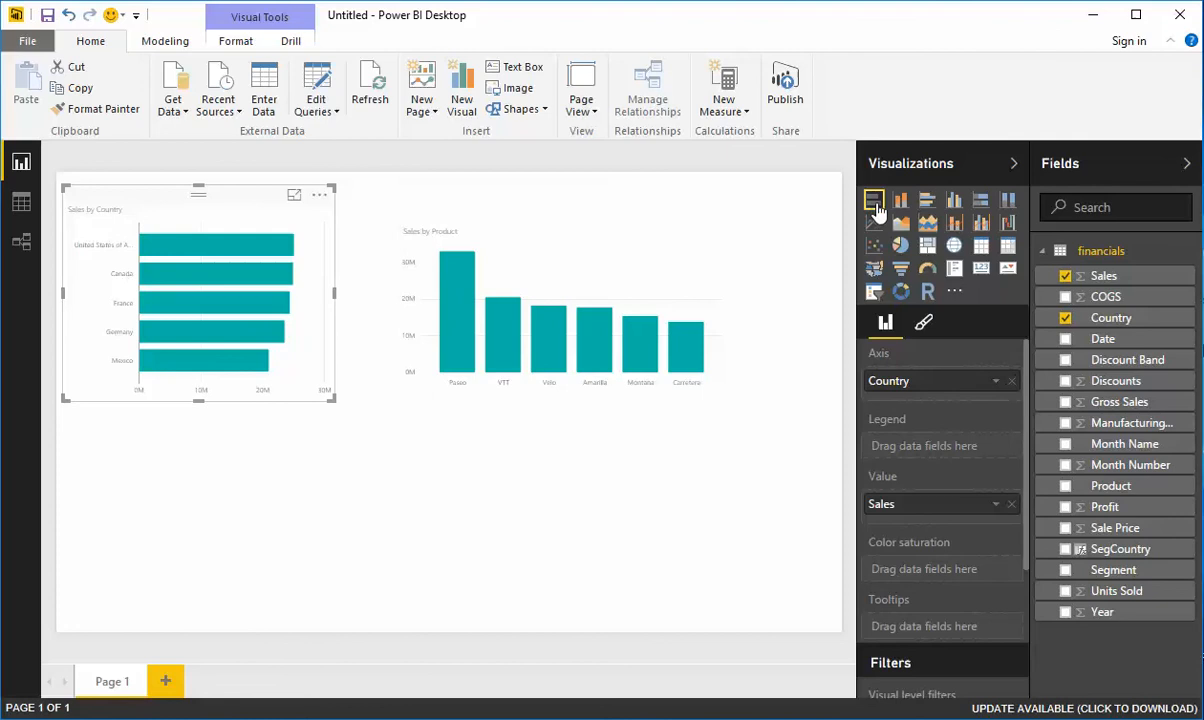
pyautogui.click(900, 202)
pyautogui.click(927, 201)
pyautogui.click(955, 202)
pyautogui.click(981, 201)
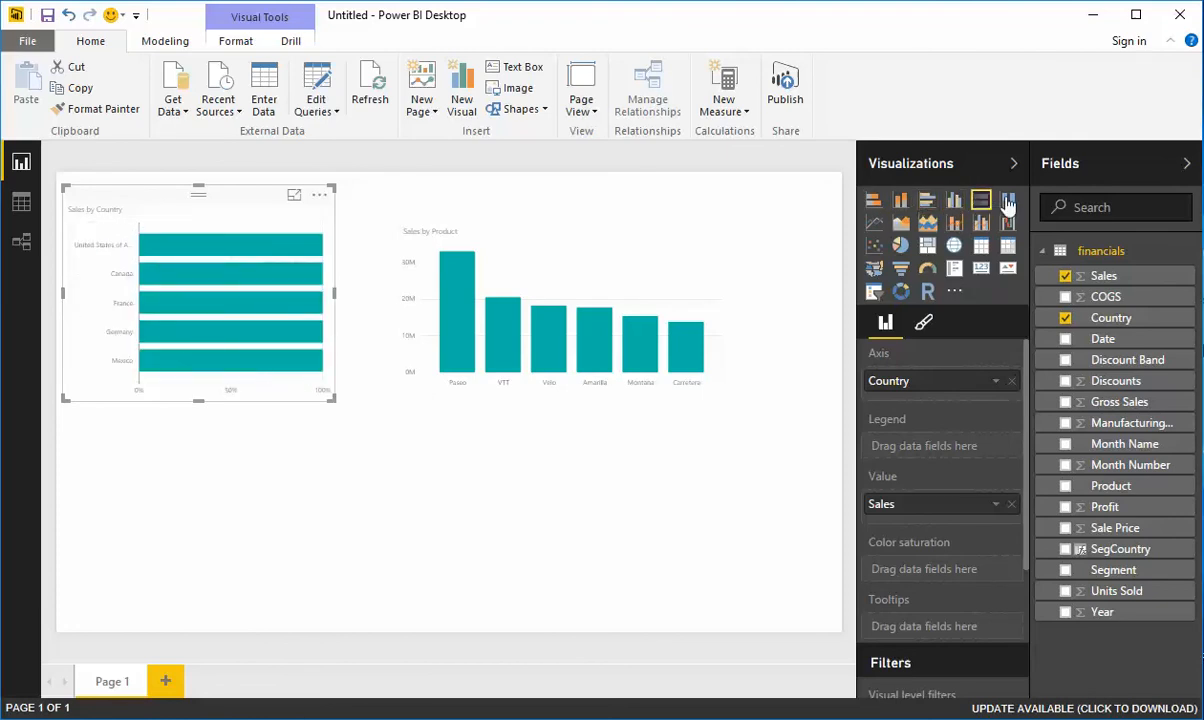
pyautogui.click(1008, 201)
pyautogui.click(874, 223)
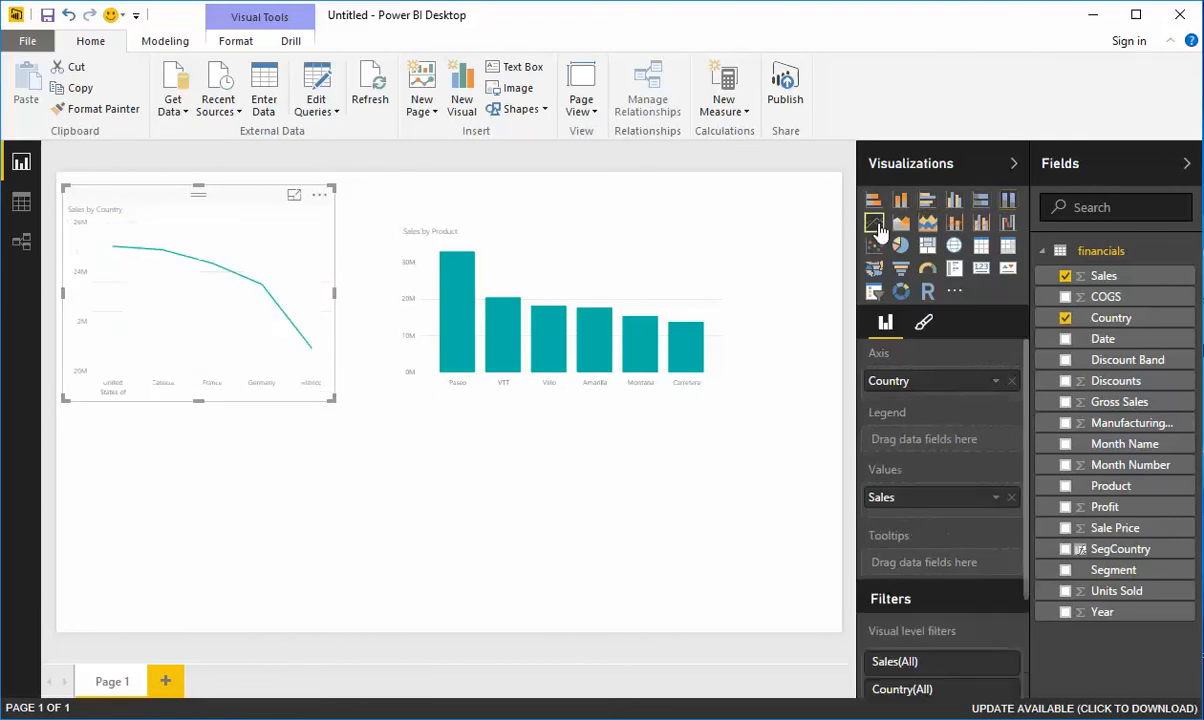
# Try the area and stacked area types on the Sales by Country chart, then turn it into a table.
pyautogui.click(901, 222)
pyautogui.click(927, 222)
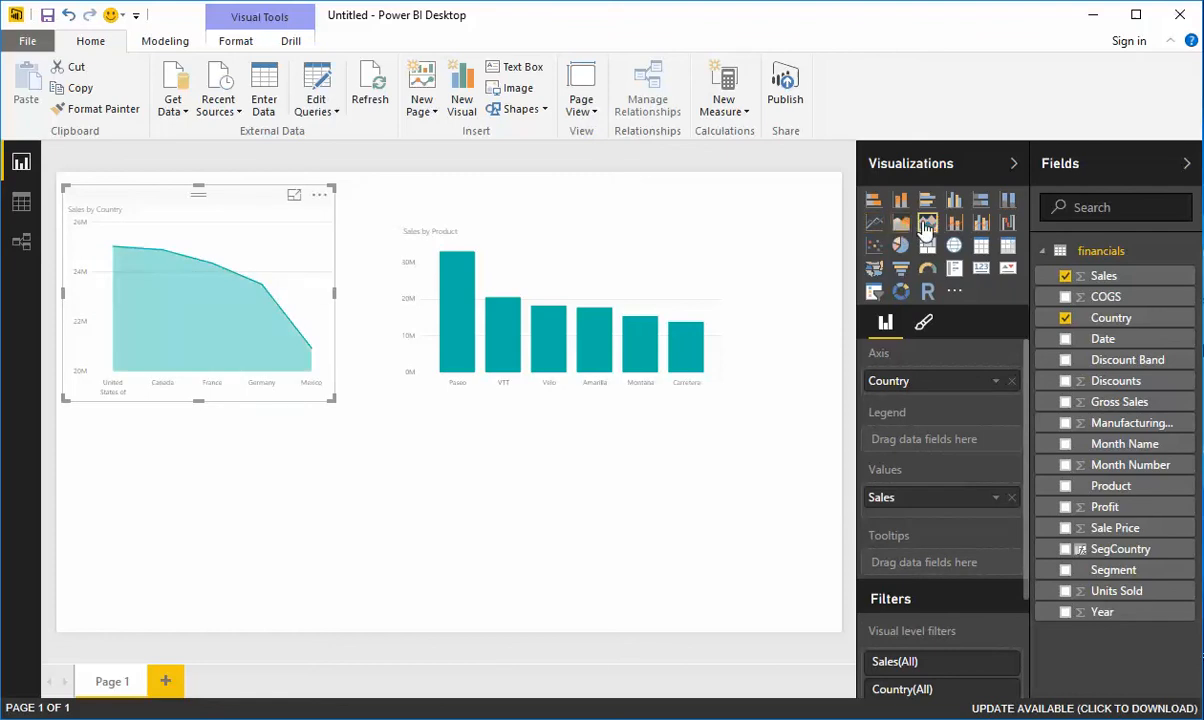
pyautogui.click(980, 247)
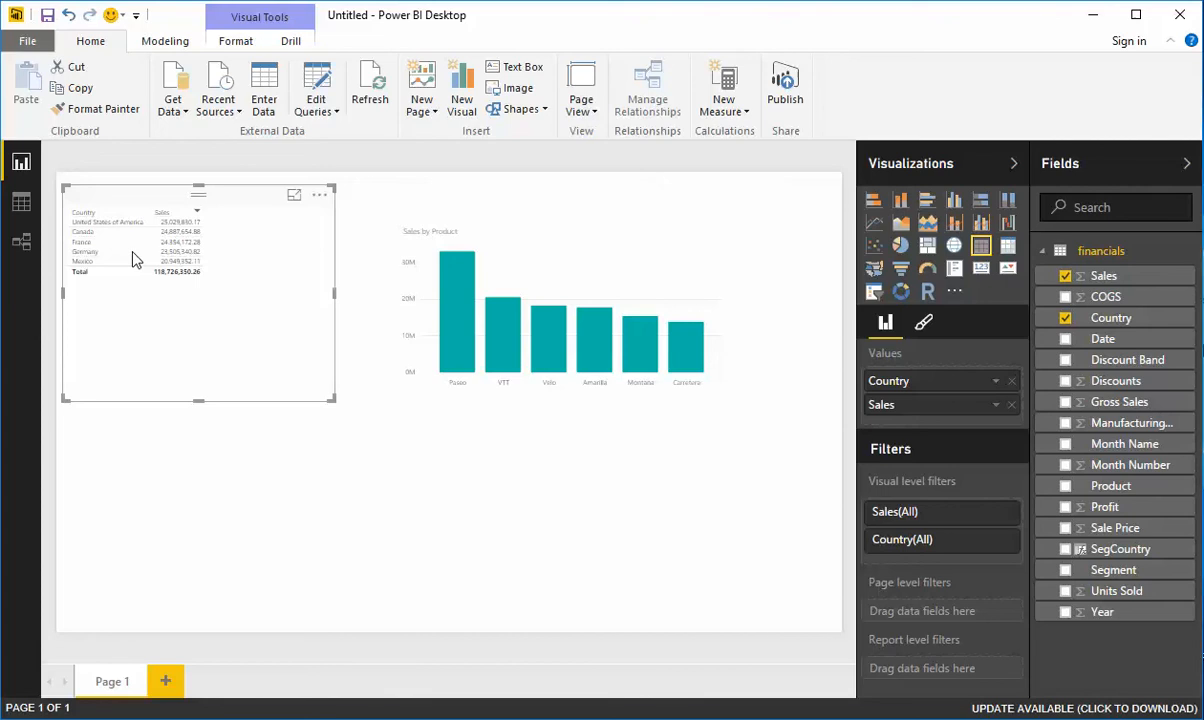
# Set the general text size of the Country and Sales table to 16 pt.
pyautogui.click(923, 323)
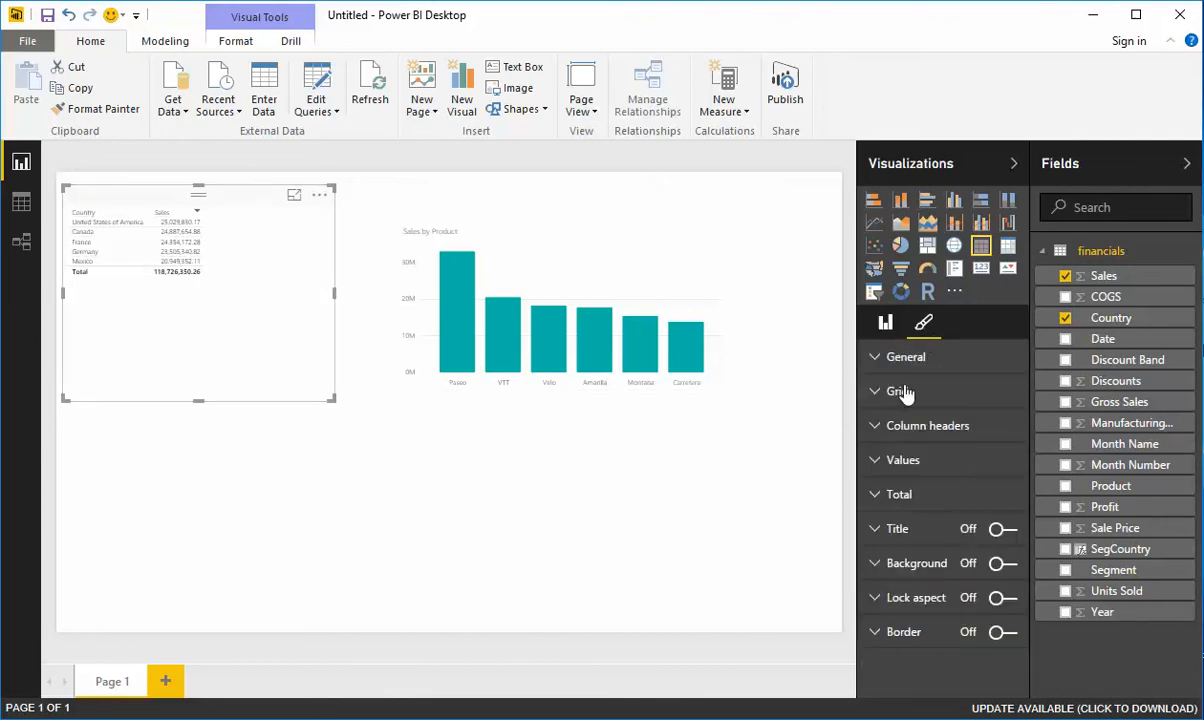
pyautogui.click(874, 359)
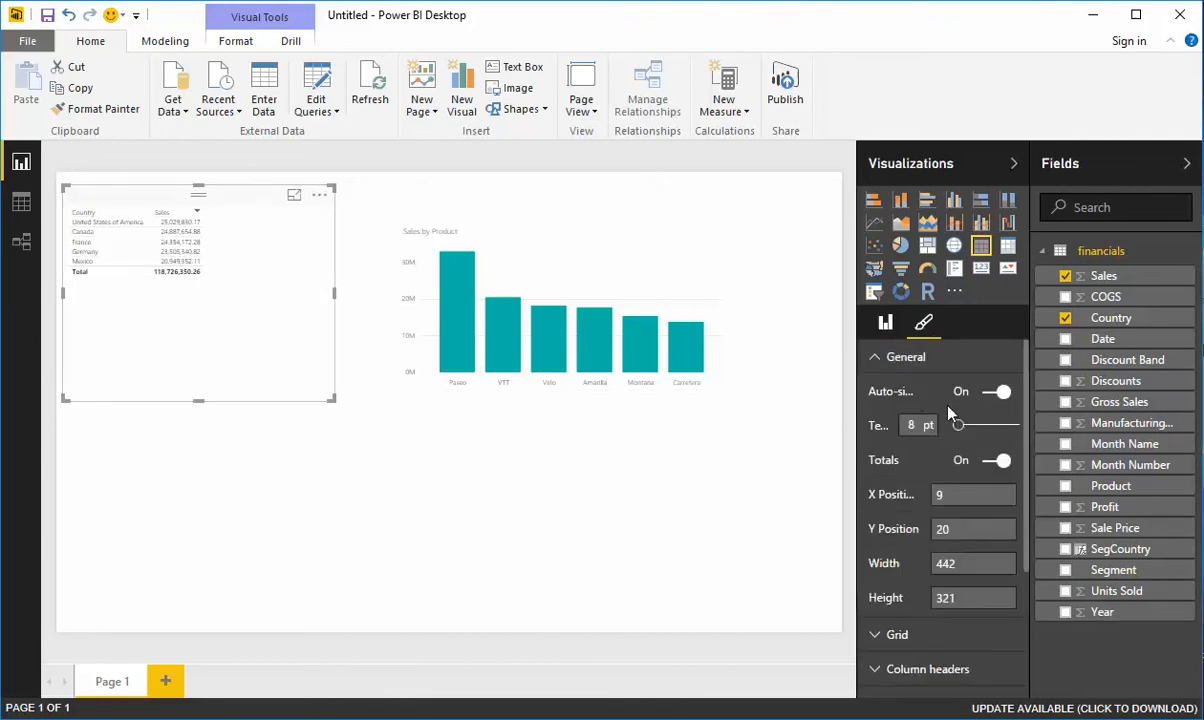
pyautogui.moveTo(958, 424)
pyautogui.mouseDown()
pyautogui.moveTo(986, 430)
pyautogui.moveTo(974, 440)
pyautogui.mouseUp()
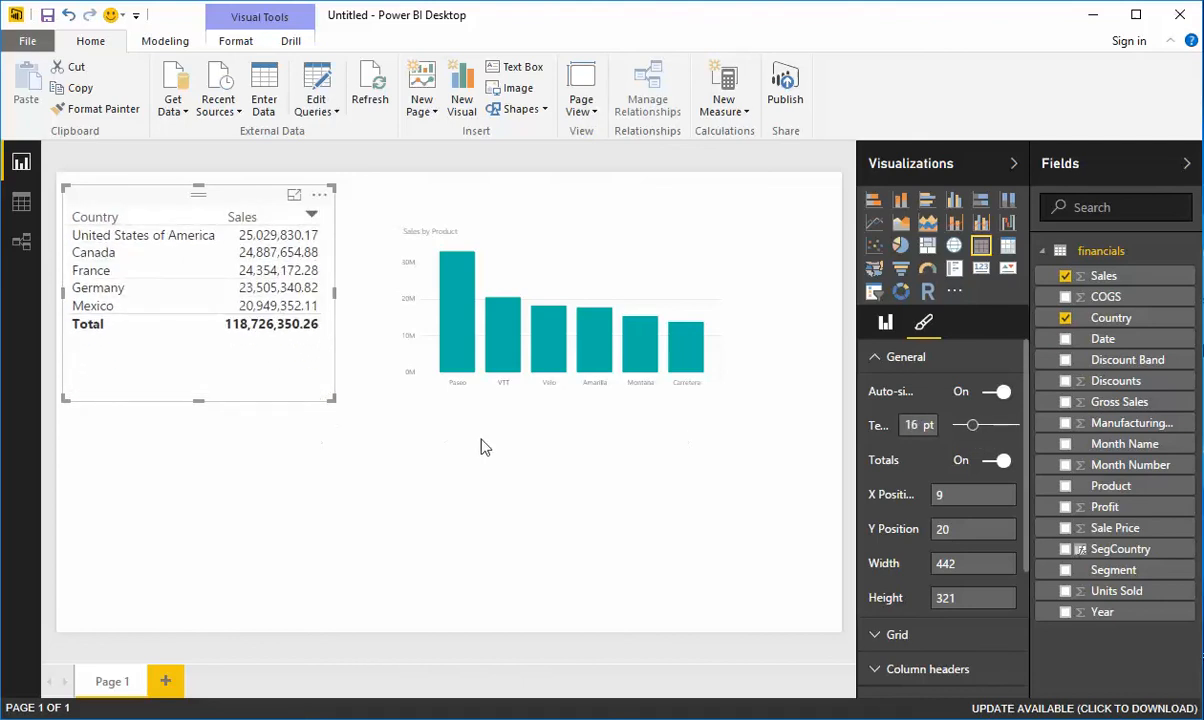
# Cross-filter the country table by VTT, Amarilla, Paseo and other products in the Sales by Product chart, then clear the selection.
pyautogui.click(462, 352)
pyautogui.click(505, 352)
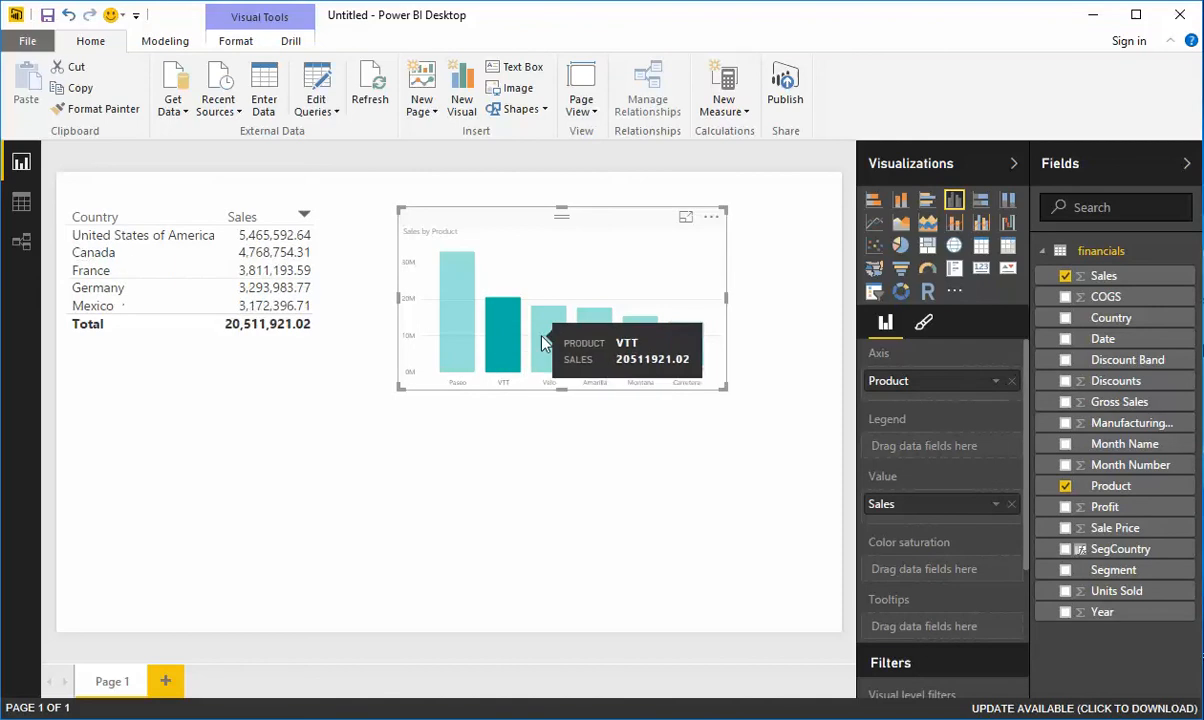
pyautogui.click(550, 344)
pyautogui.click(593, 344)
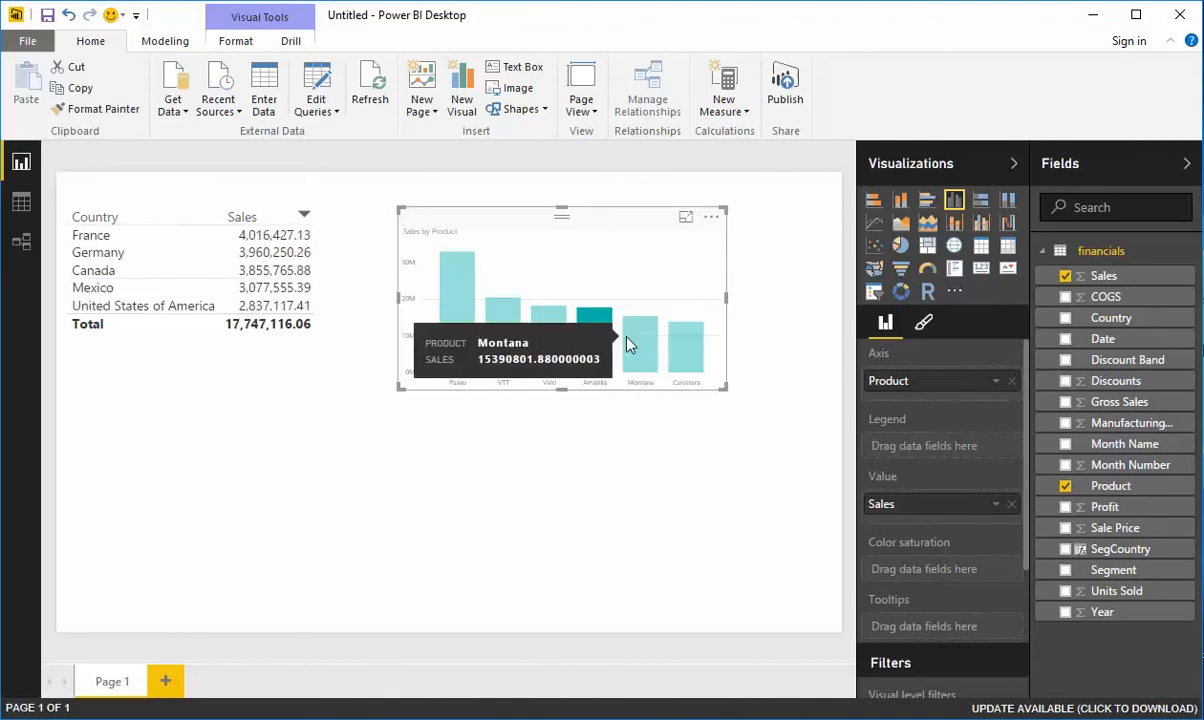
pyautogui.click(687, 345)
pyautogui.click(455, 330)
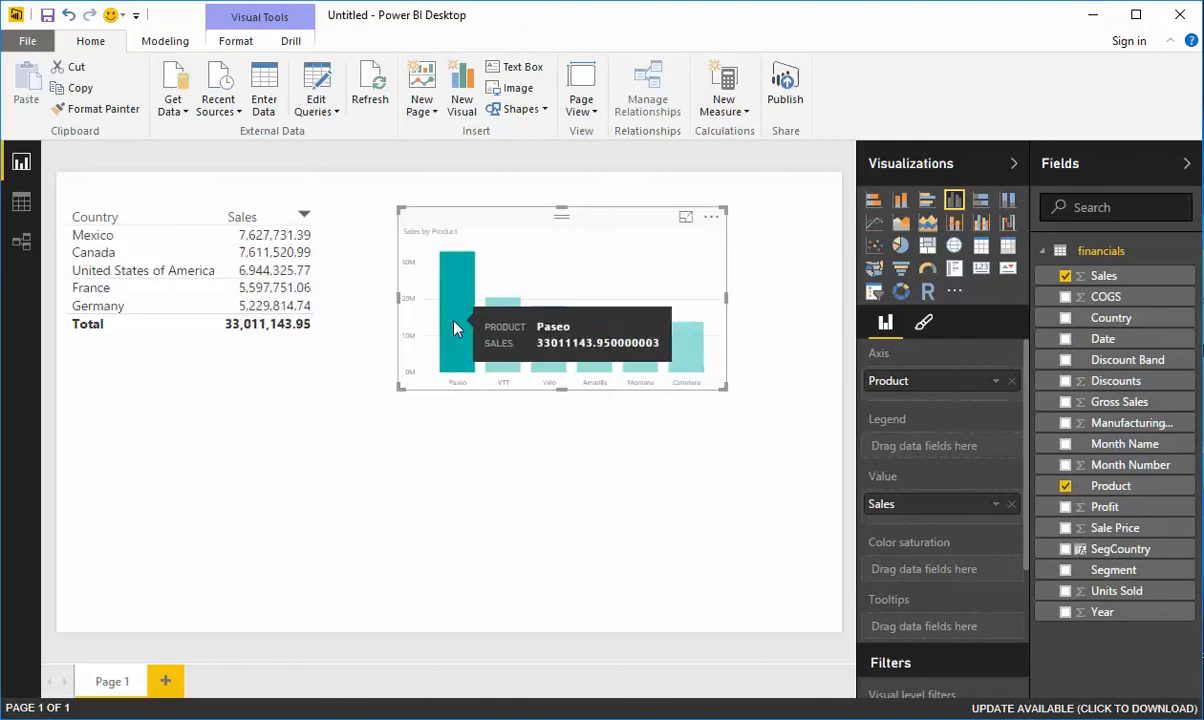
pyautogui.click(539, 299)
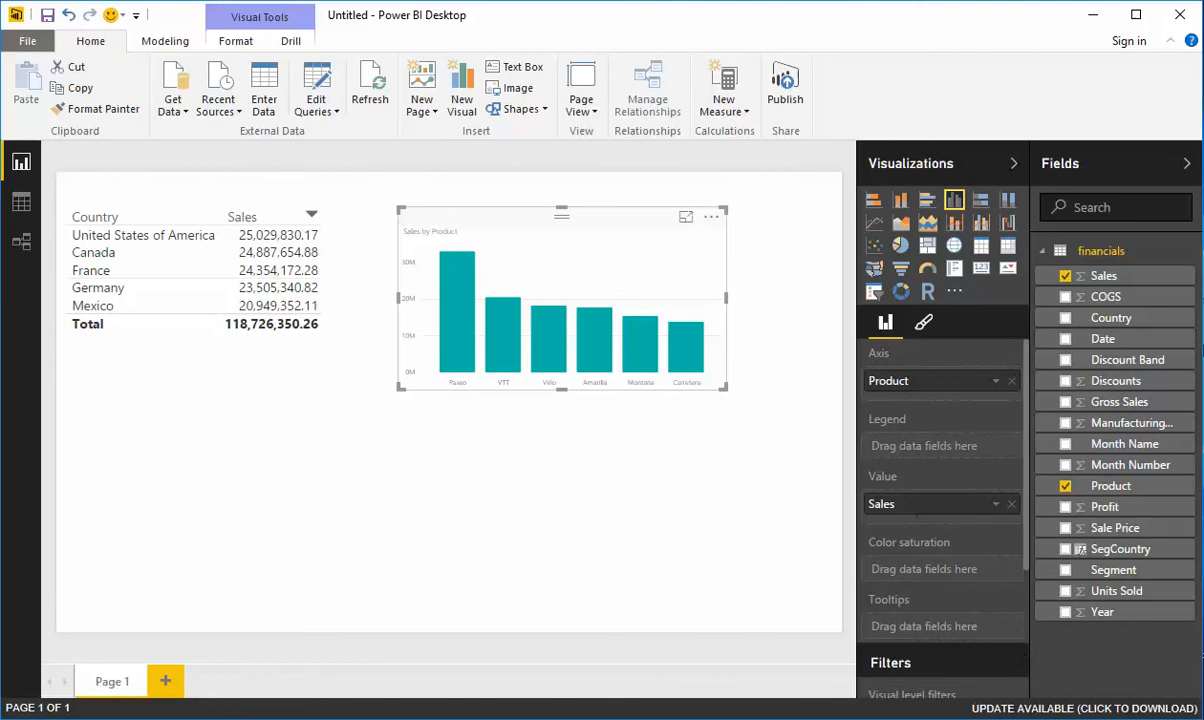
# Convert the Sales by Product chart and the country sales table into map visuals.
pyautogui.click(955, 247)
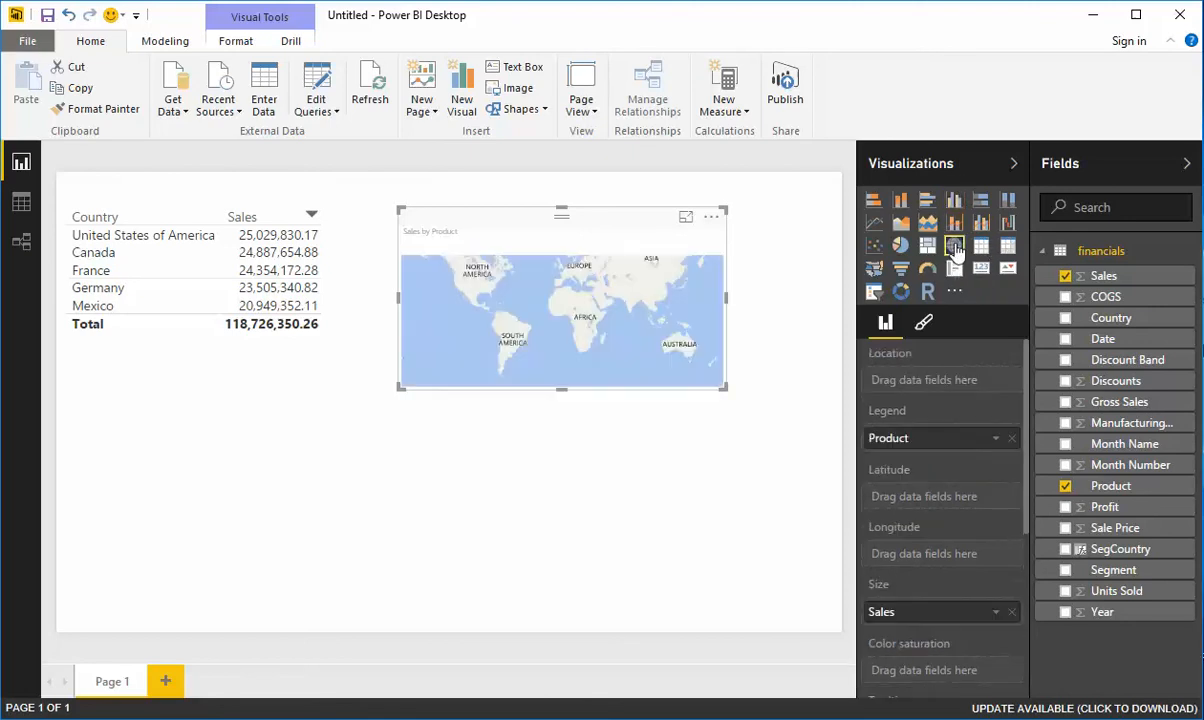
pyautogui.click(206, 250)
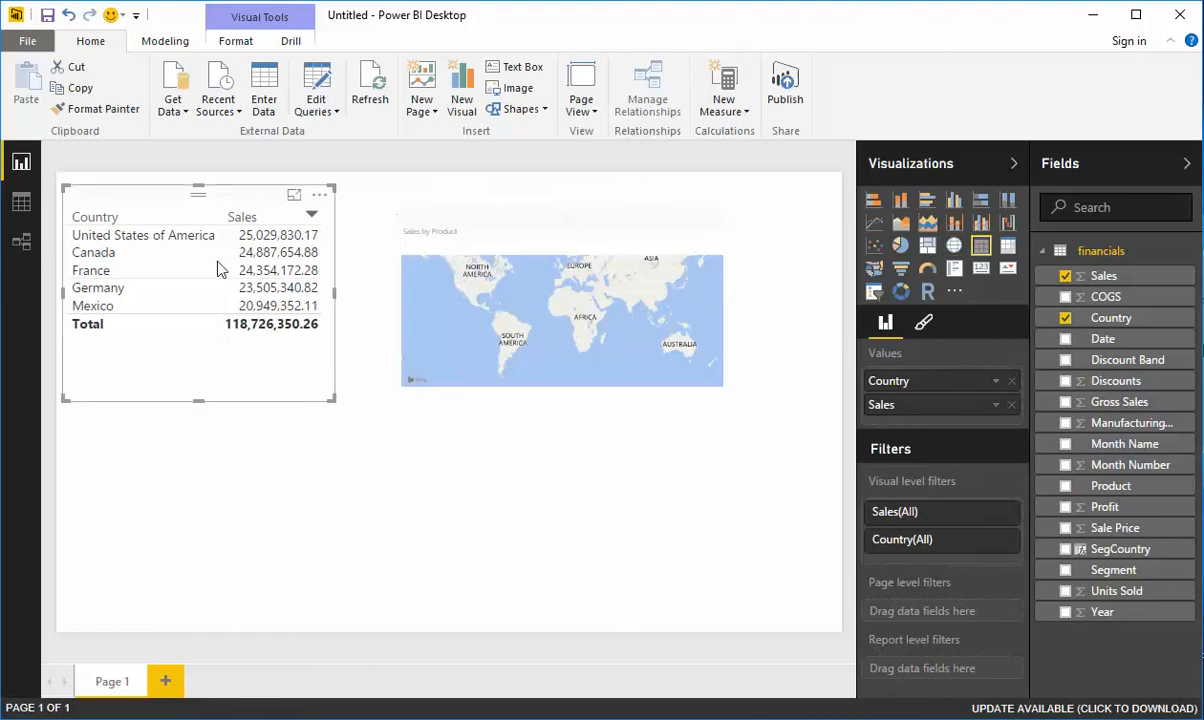
pyautogui.click(954, 247)
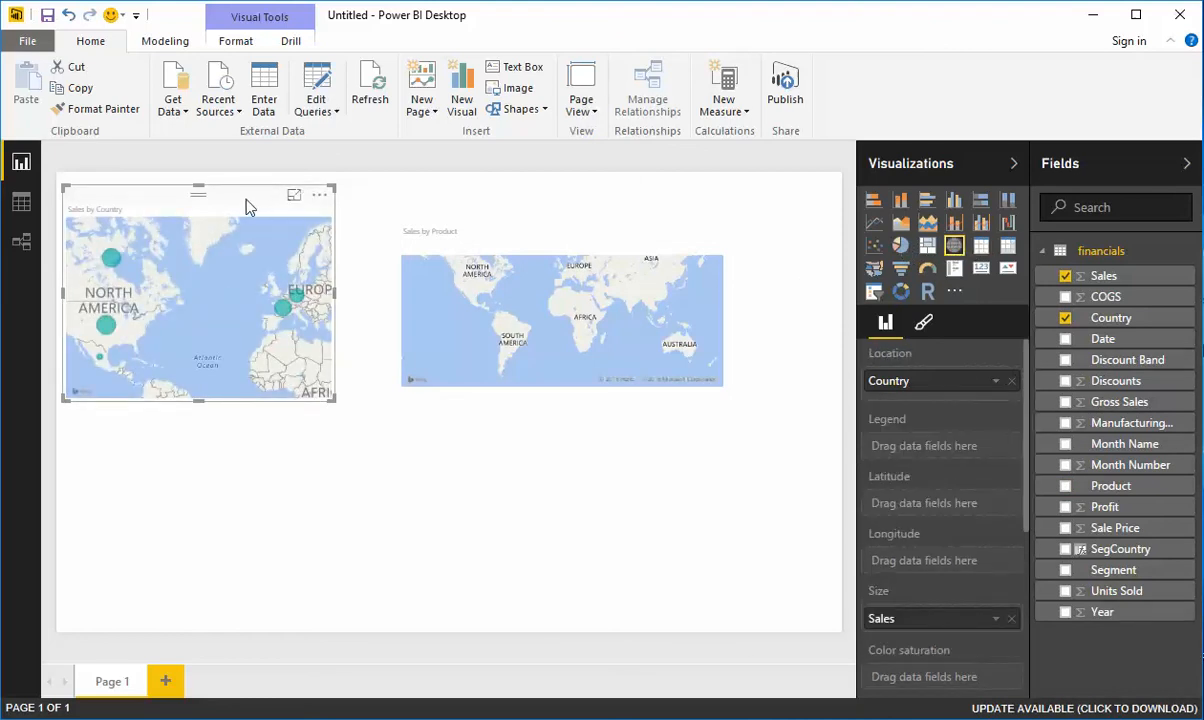
# Move the Sales by Country map lower on the page, enlarge it to cover most of the canvas, and inspect its country bubbles.
pyautogui.moveTo(248, 200); pyautogui.dragTo(264, 392)
pyautogui.moveTo(346, 590); pyautogui.dragTo(597, 628)
pyautogui.moveTo(395, 398); pyautogui.dragTo(405, 324)
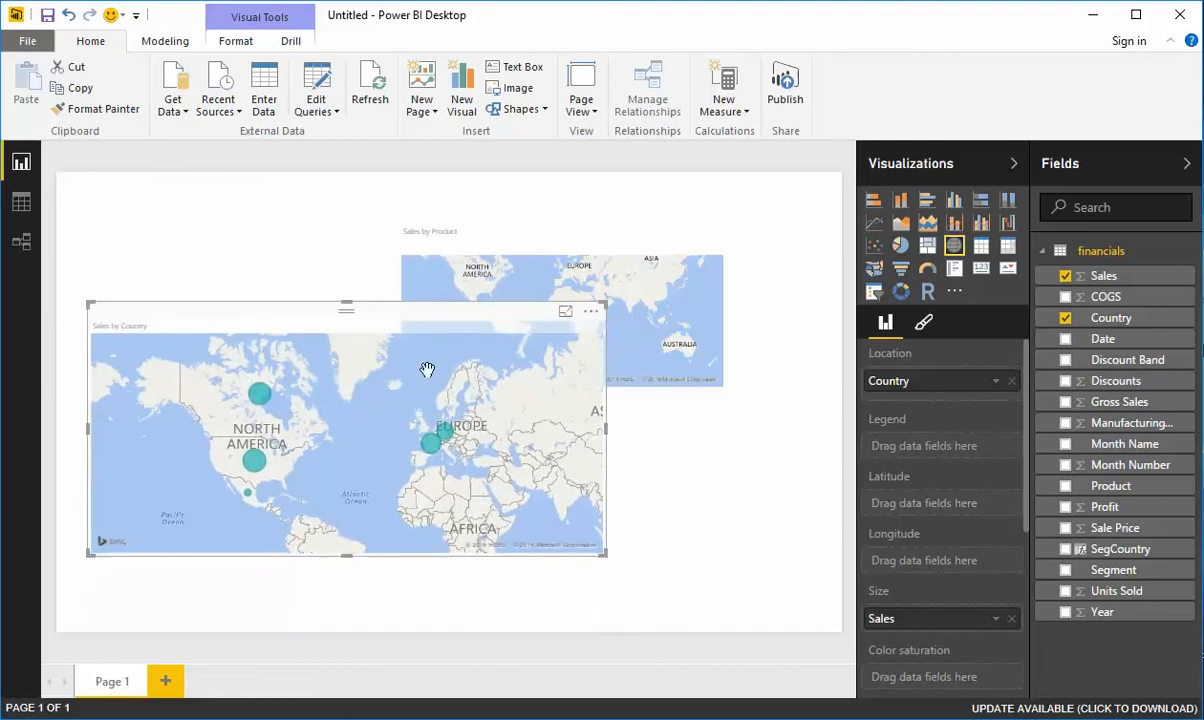
pyautogui.moveTo(598, 556); pyautogui.dragTo(650, 618)
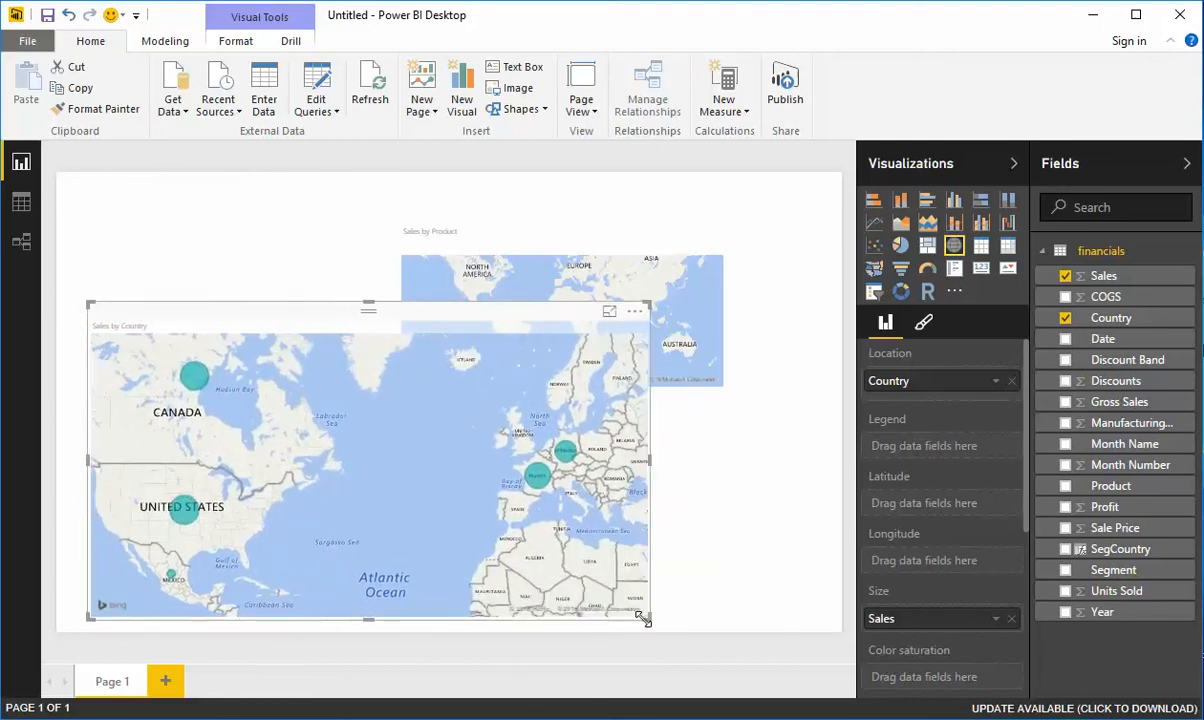
pyautogui.moveTo(197, 380)
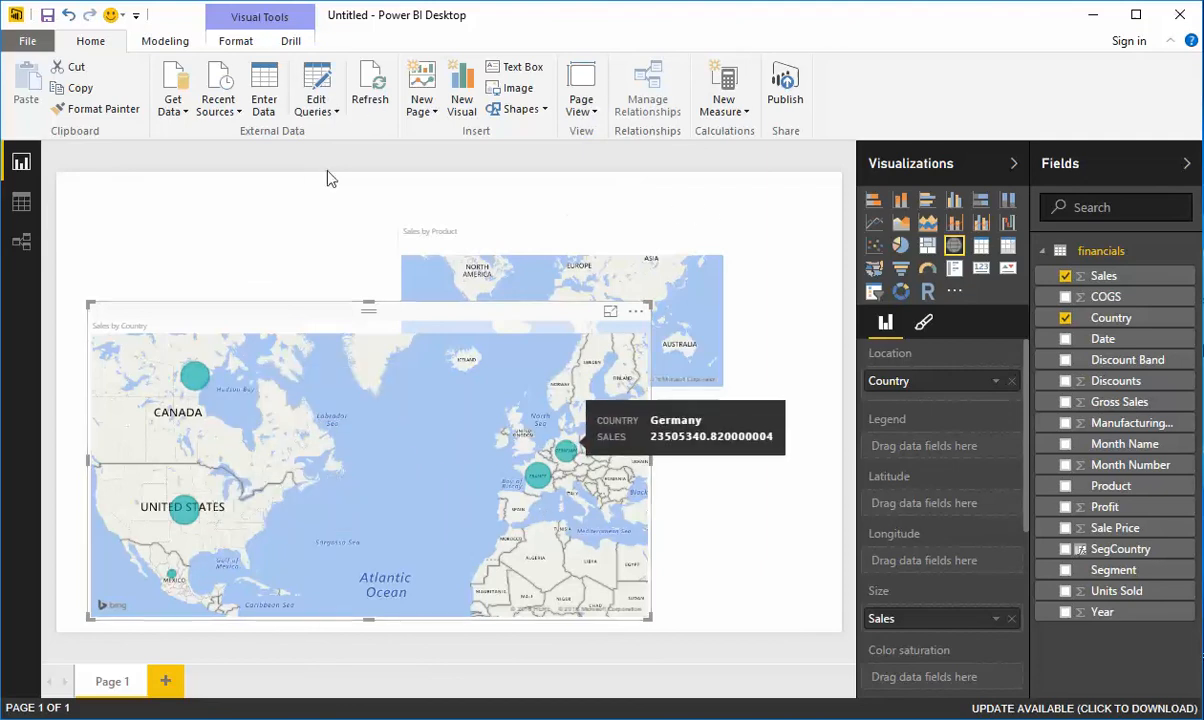
pyautogui.moveTo(300, 324)
pyautogui.mouseDown()
pyautogui.moveTo(296, 263)
pyautogui.moveTo(282, 308)
pyautogui.mouseUp()
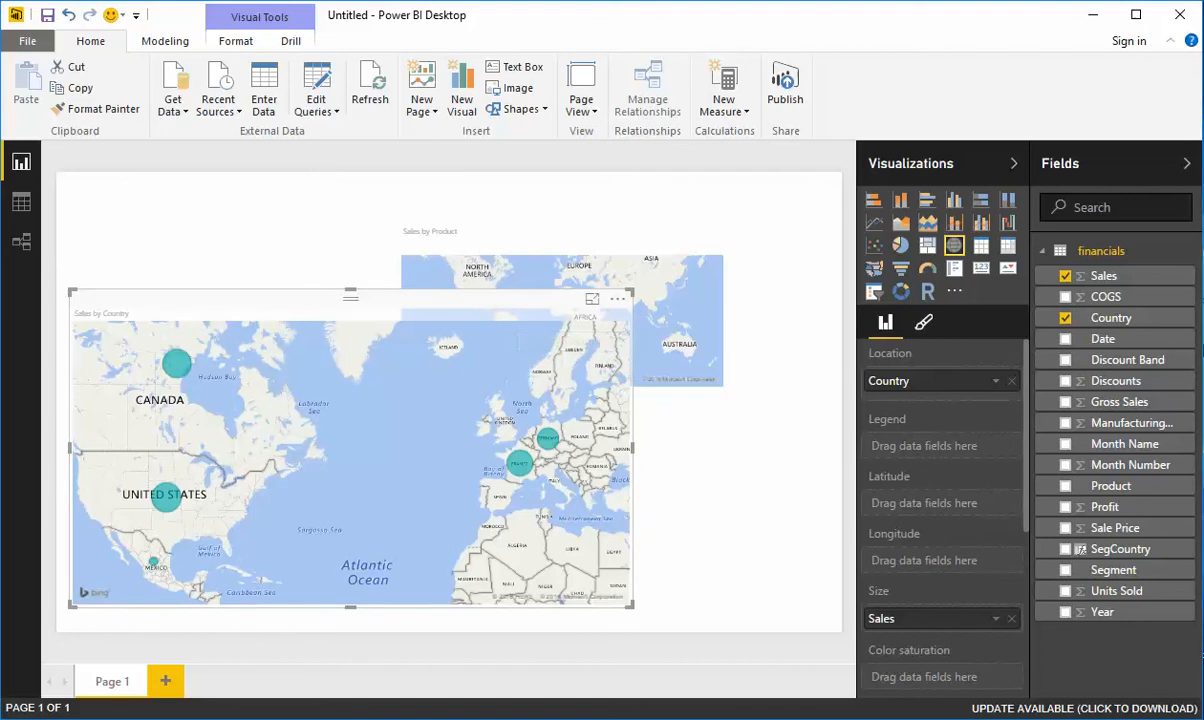
pyautogui.click(20, 46)
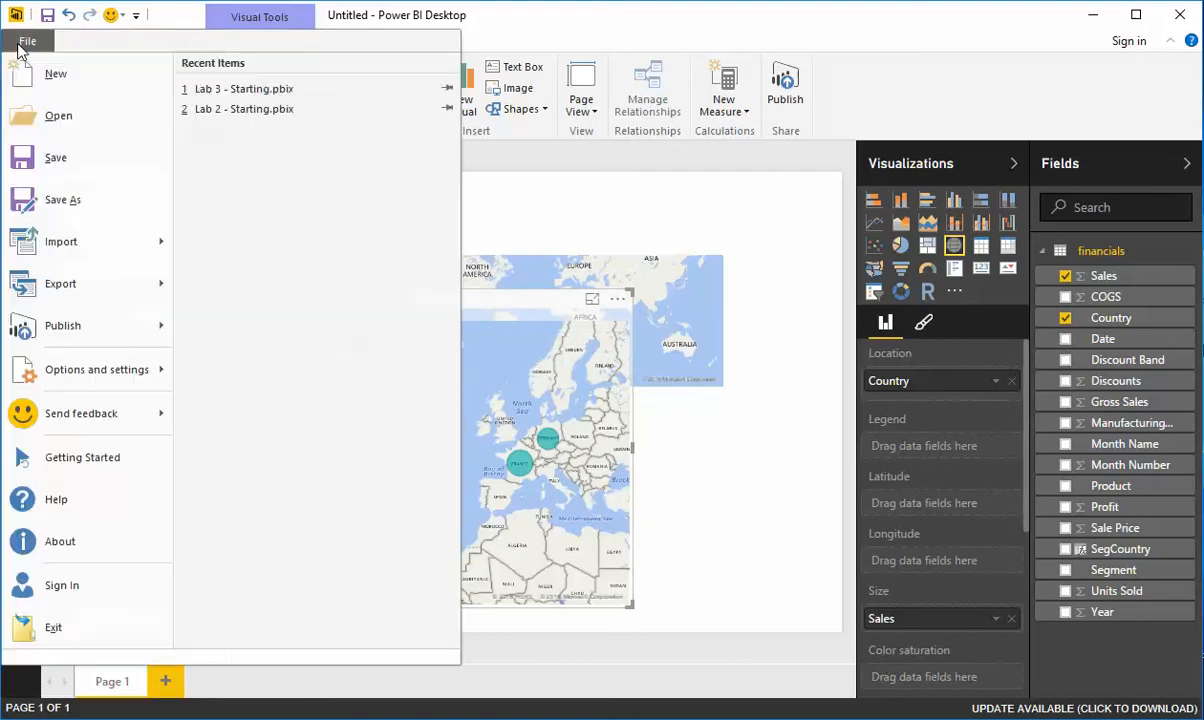
pyautogui.click(699, 43)
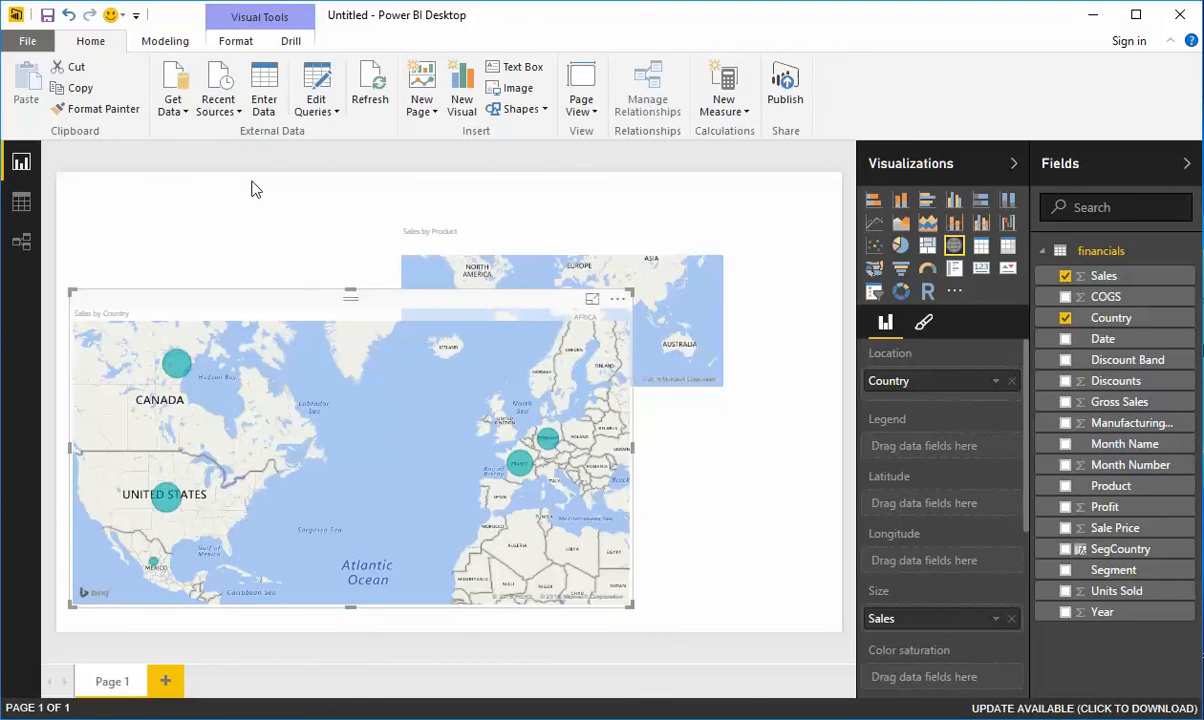
pyautogui.click(171, 76)
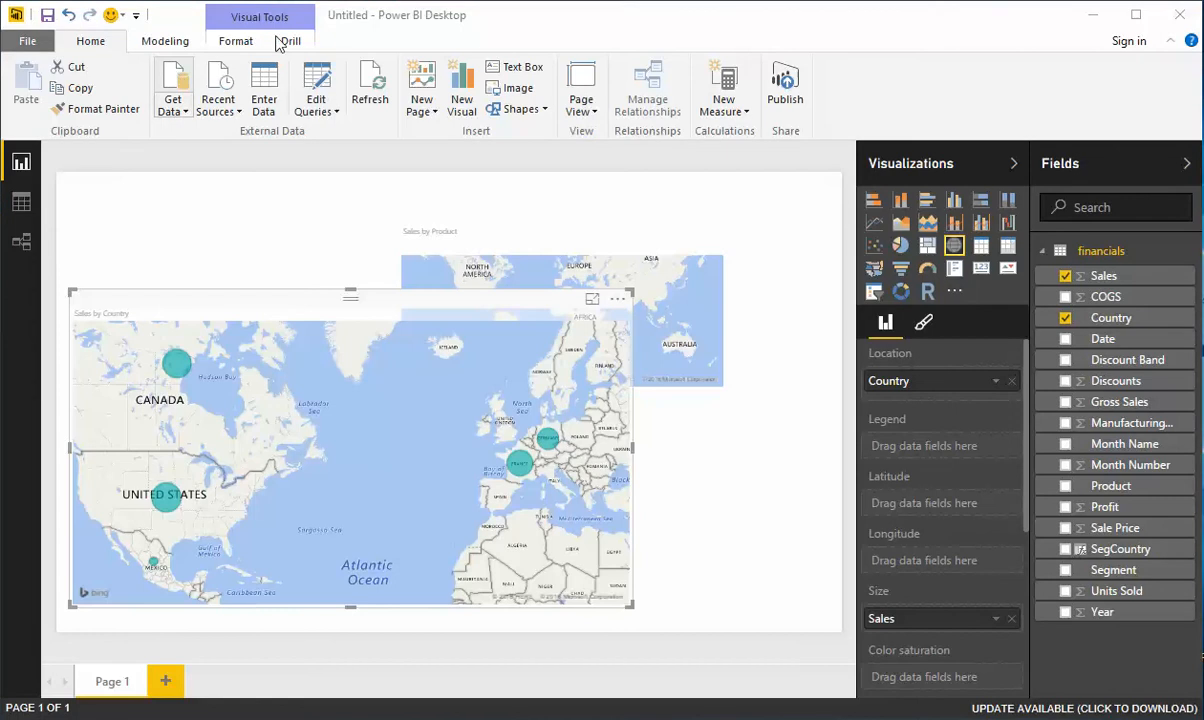
pyautogui.click(878, 59)
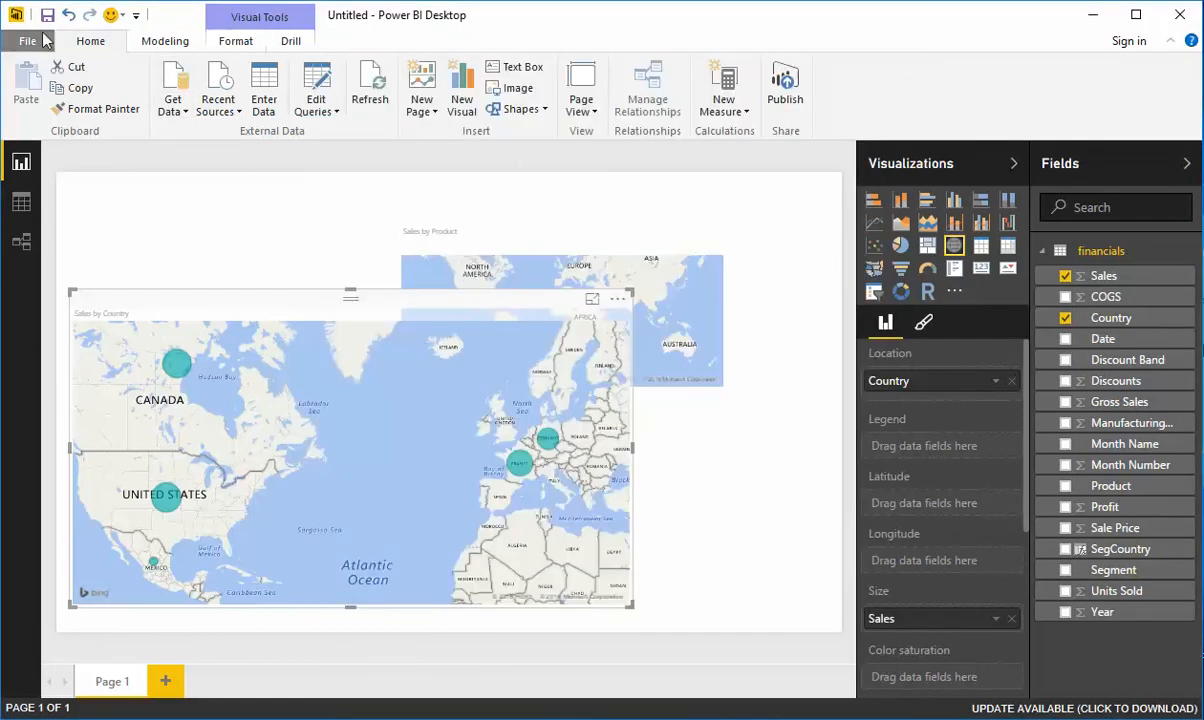
# Open the report file Lab 3 - Starting.pbix from the Day X Power BI Only folder.
pyautogui.click(24, 44)
pyautogui.click(55, 117)
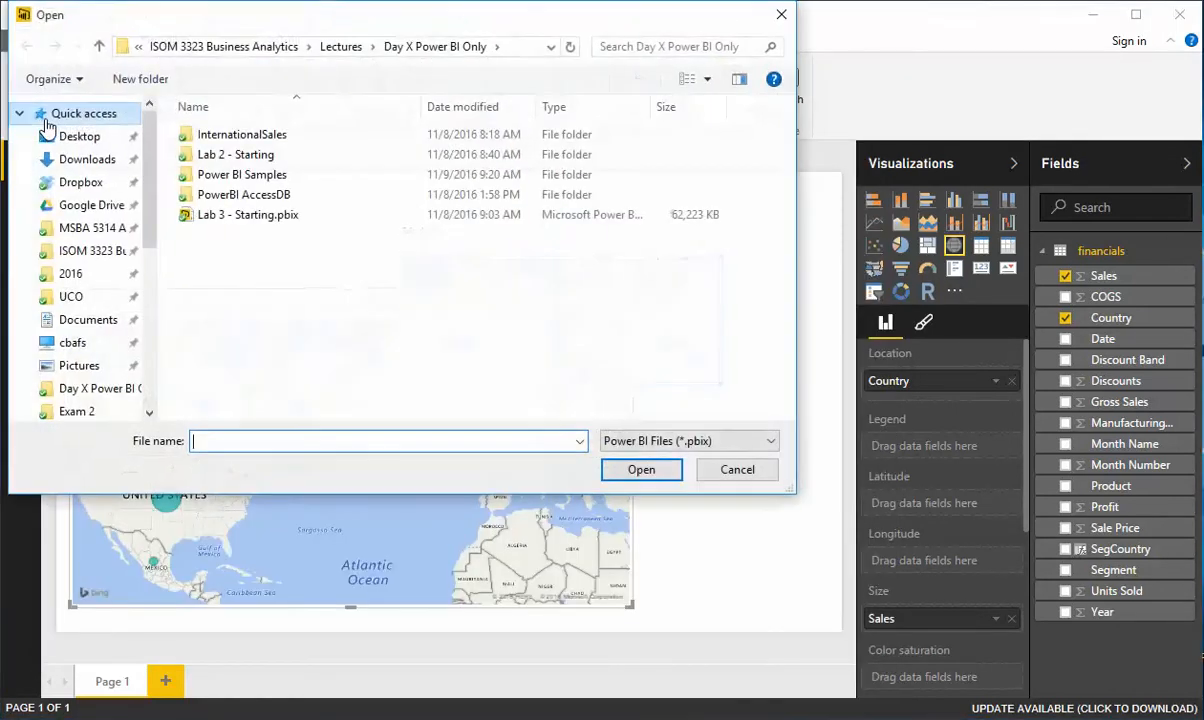
pyautogui.click(242, 218)
pyautogui.click(636, 470)
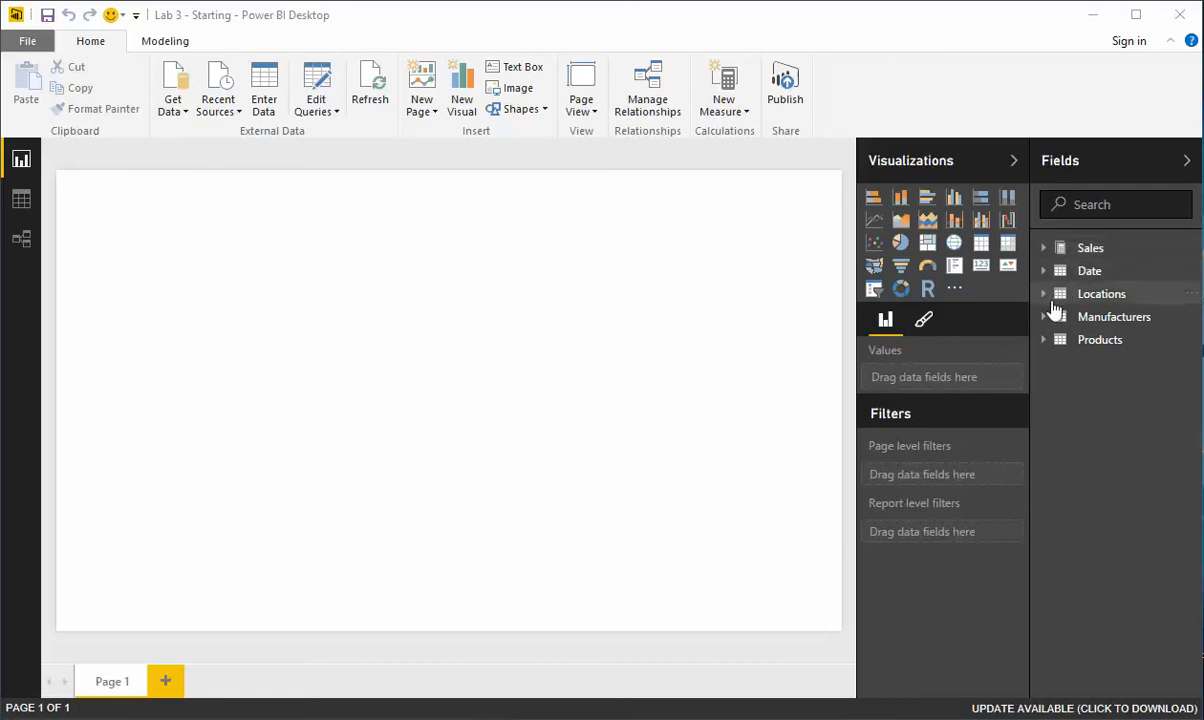
# Review the data in the Country Population, Date, International Sales, Locations, Manufacturers, Products and Sales tables, and examine the relationships between them.
pyautogui.click(20, 214)
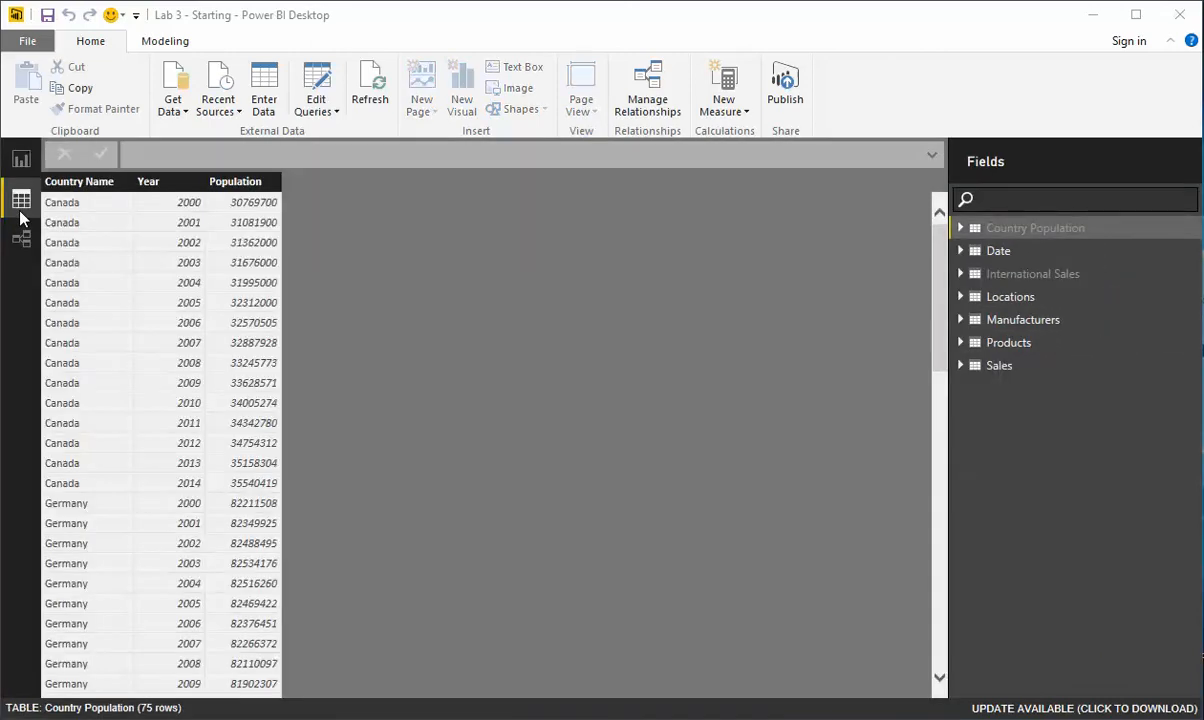
pyautogui.click(1017, 251)
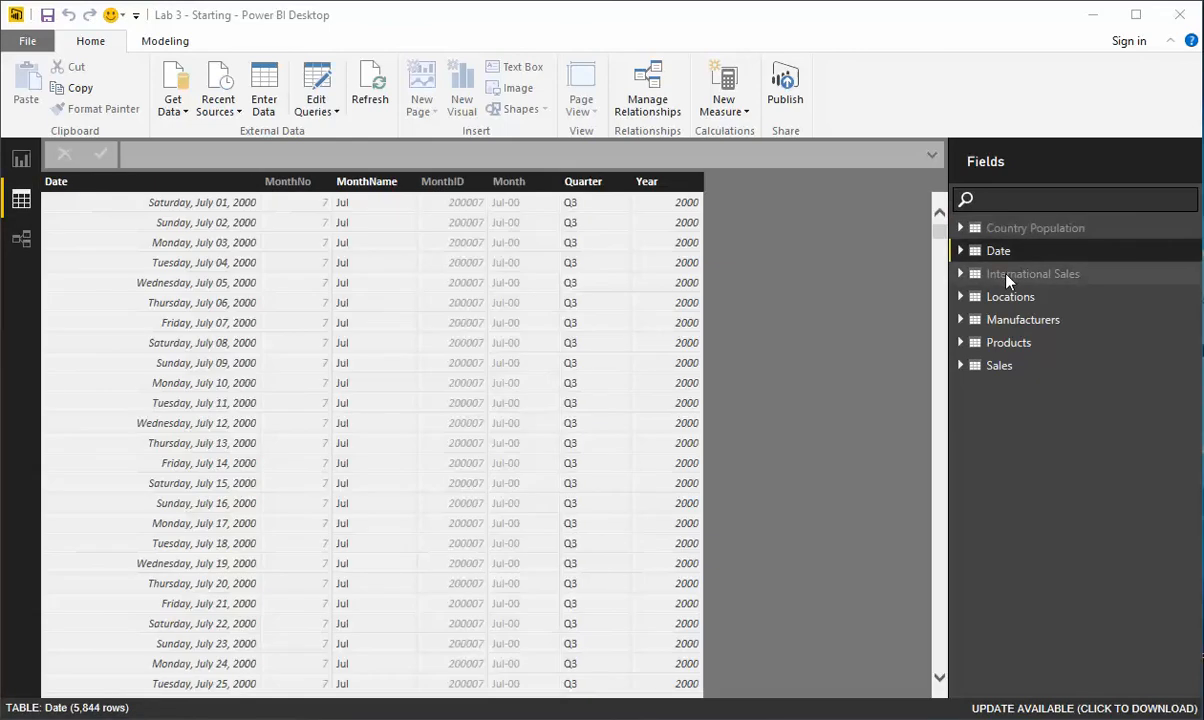
pyautogui.click(1008, 276)
pyautogui.click(1003, 300)
pyautogui.click(1008, 322)
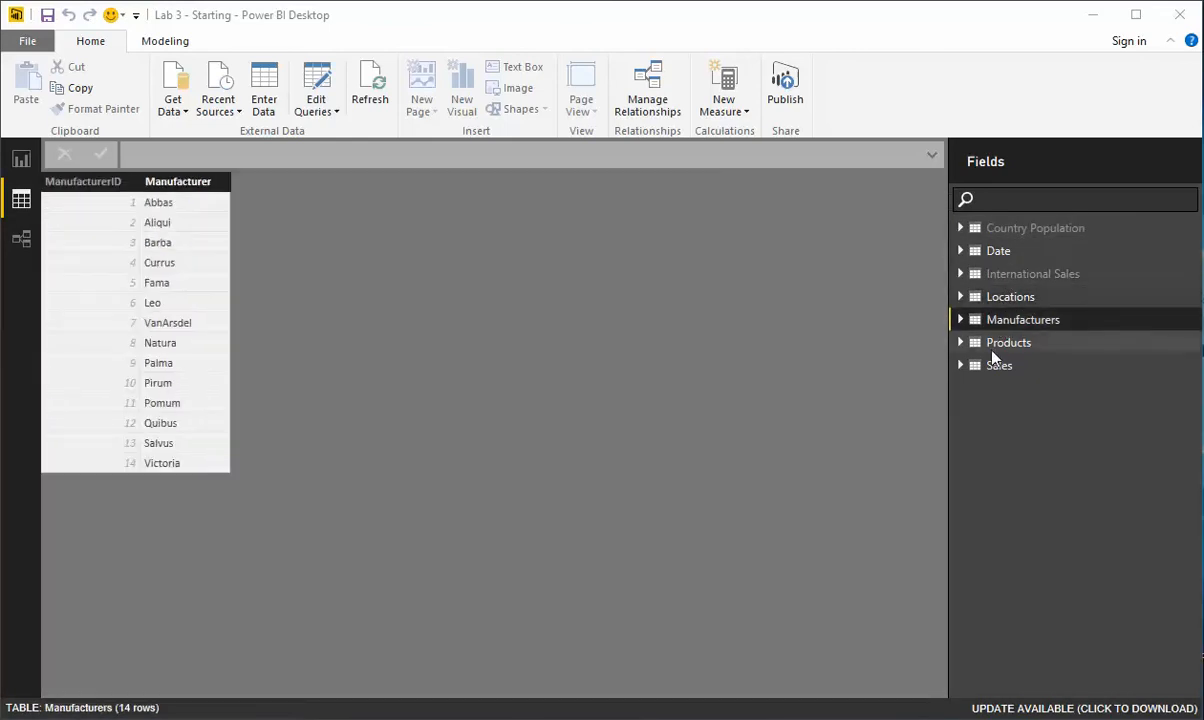
pyautogui.click(1006, 343)
pyautogui.click(997, 367)
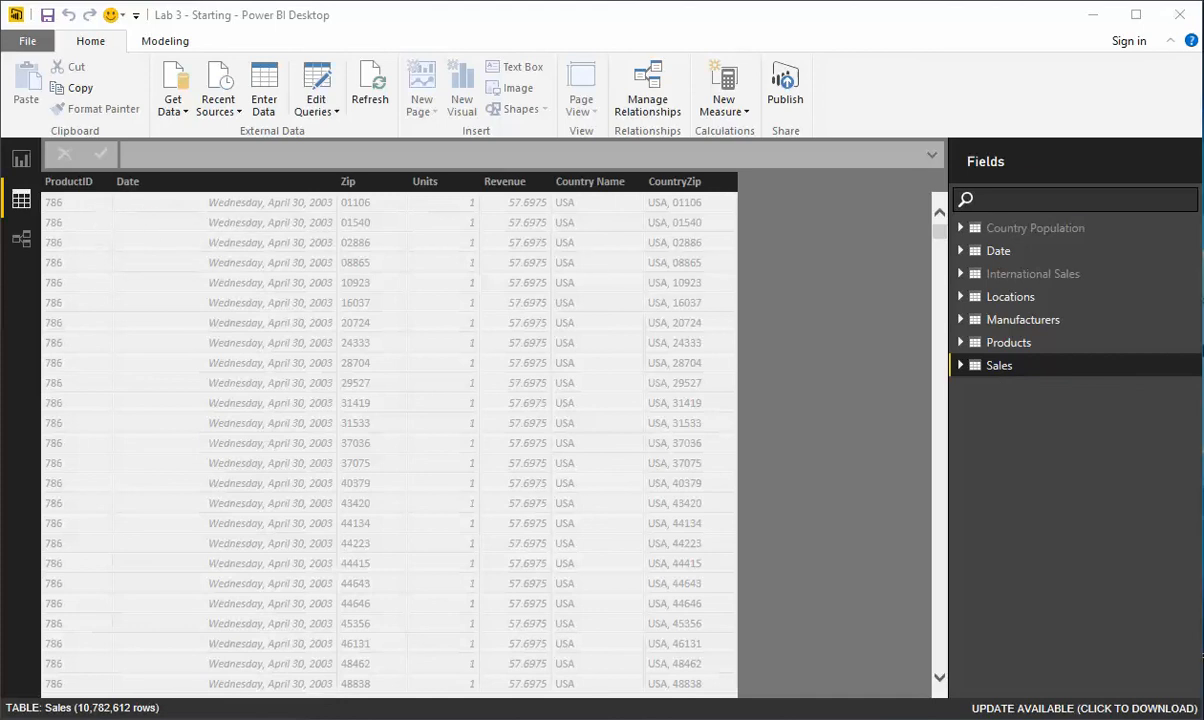
pyautogui.click(1020, 229)
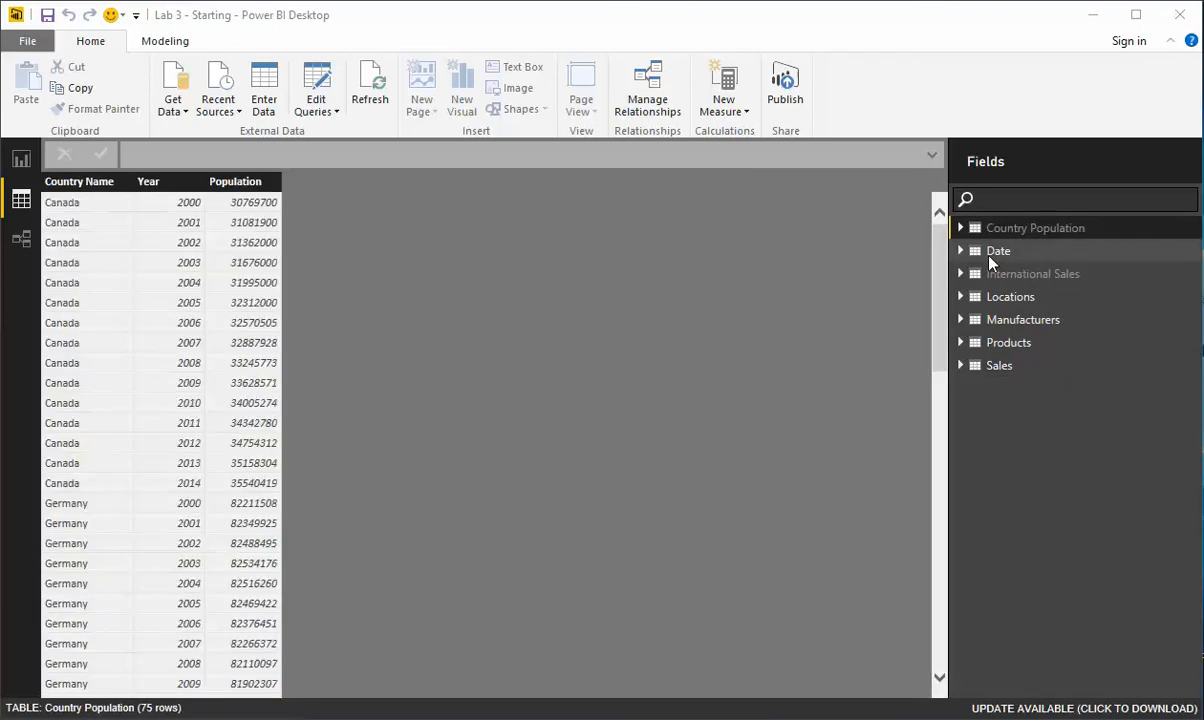
pyautogui.click(20, 240)
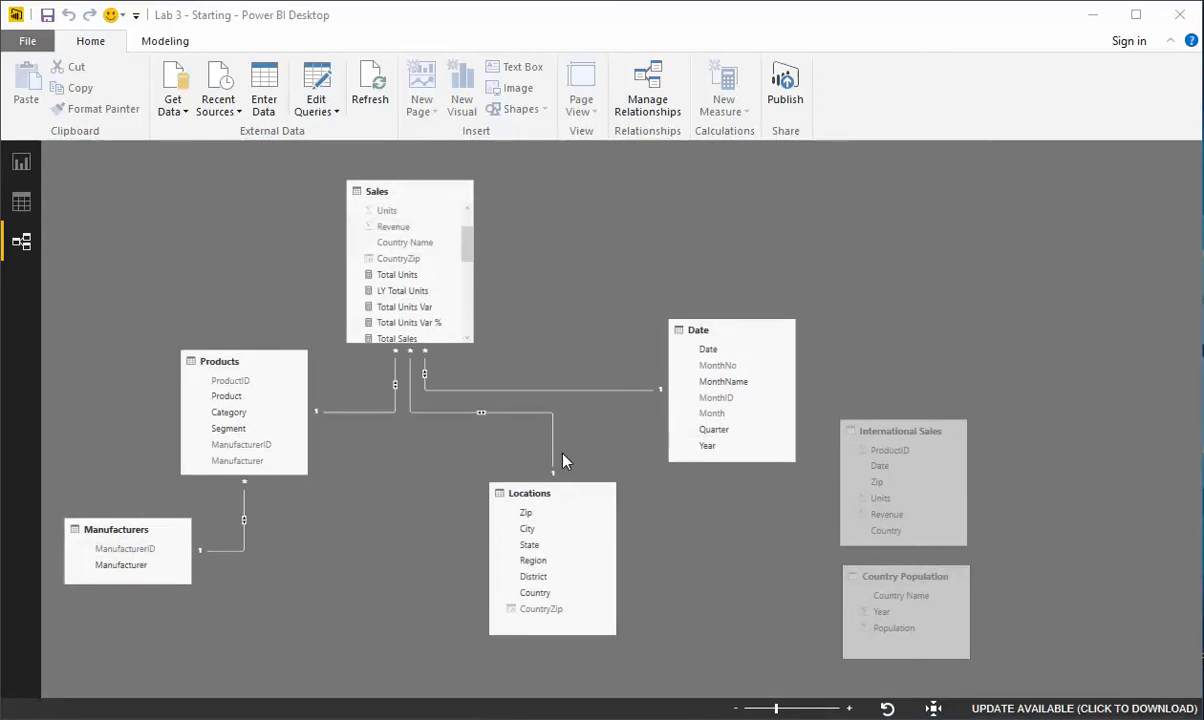
pyautogui.scroll(3, 565, 461)
pyautogui.scroll(1, 565, 461)
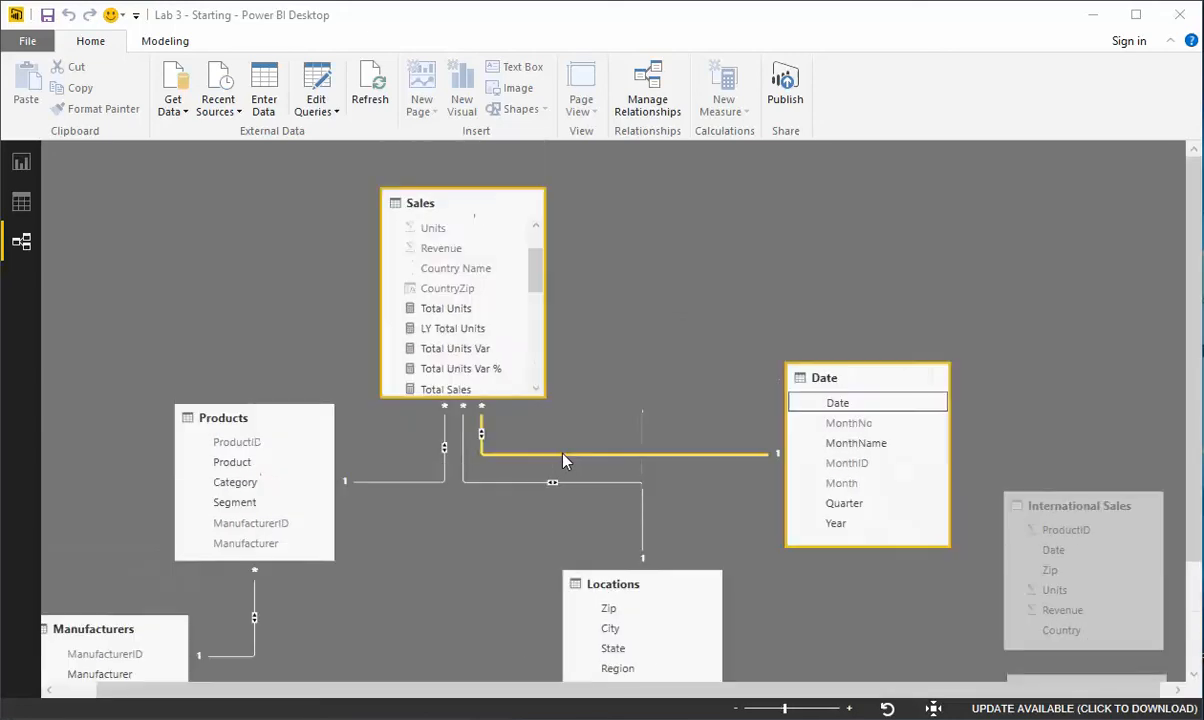
# Create a column chart of the Total Sales measure from the Sales table on the blank report page.
pyautogui.click(21, 161)
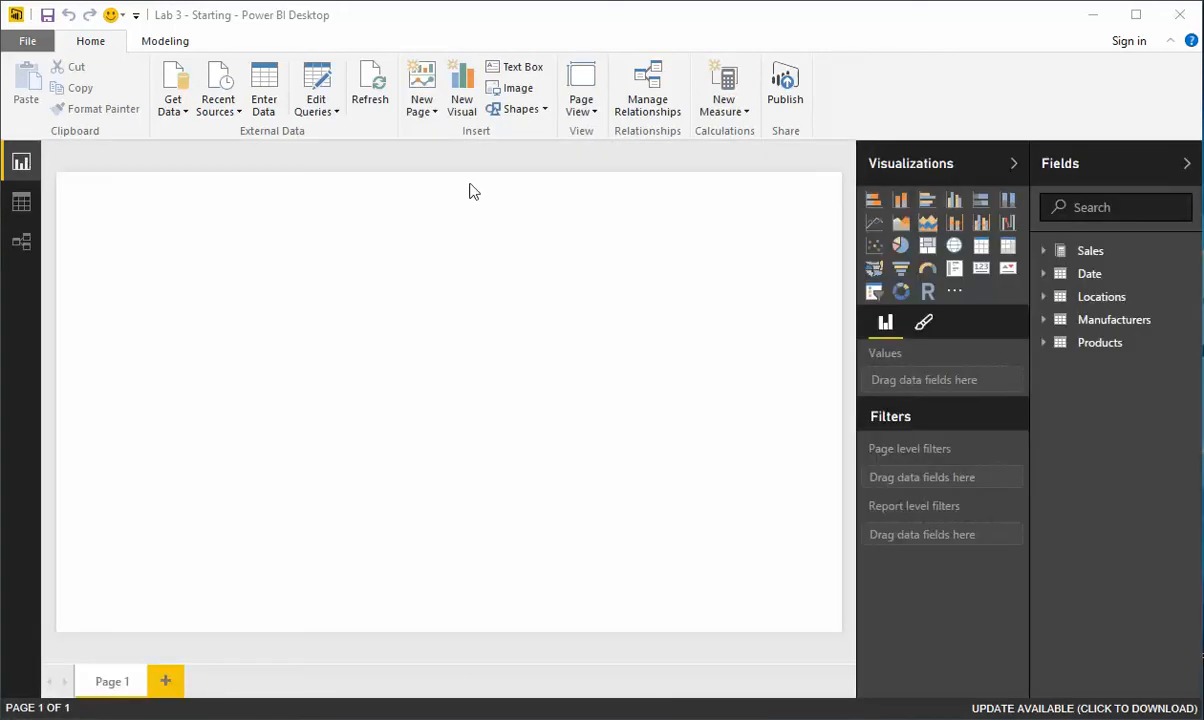
pyautogui.click(1044, 253)
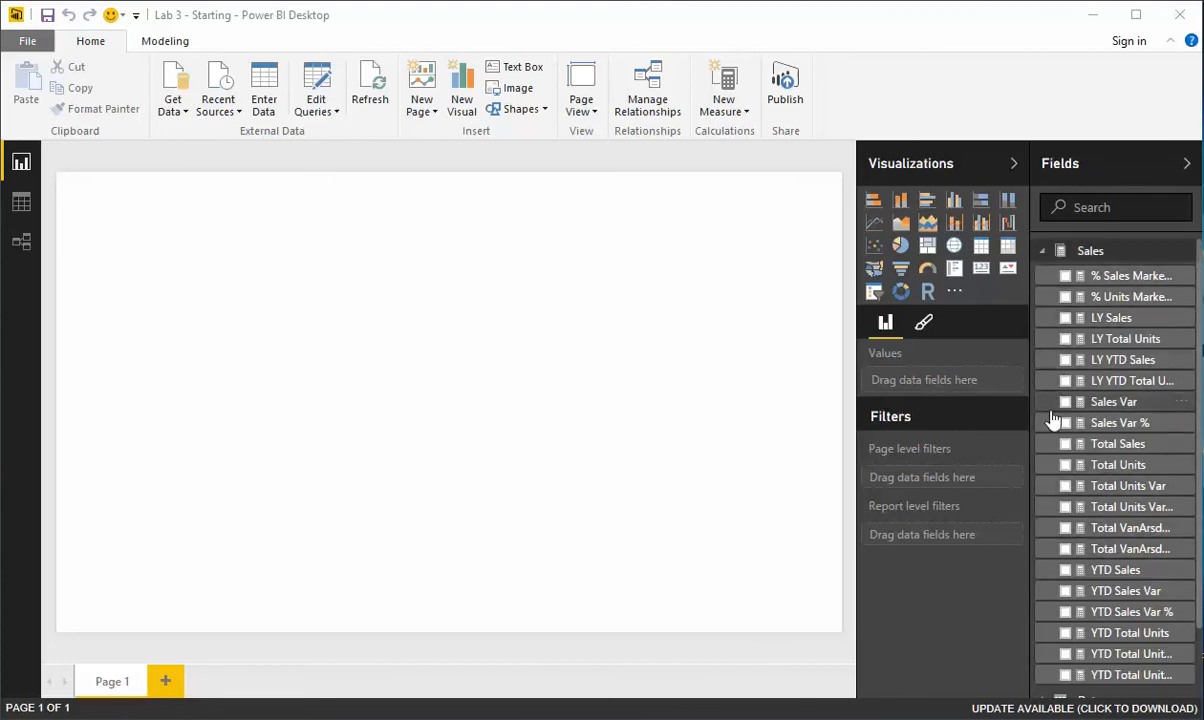
pyautogui.click(1064, 445)
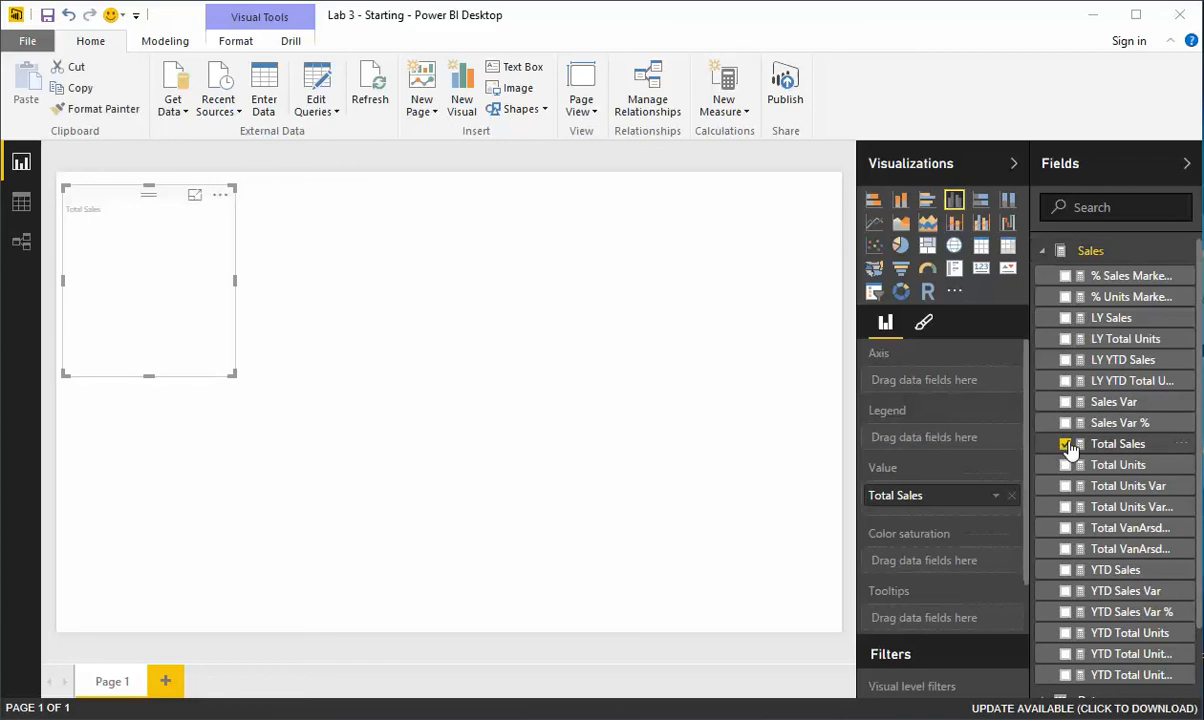
pyautogui.click(1046, 252)
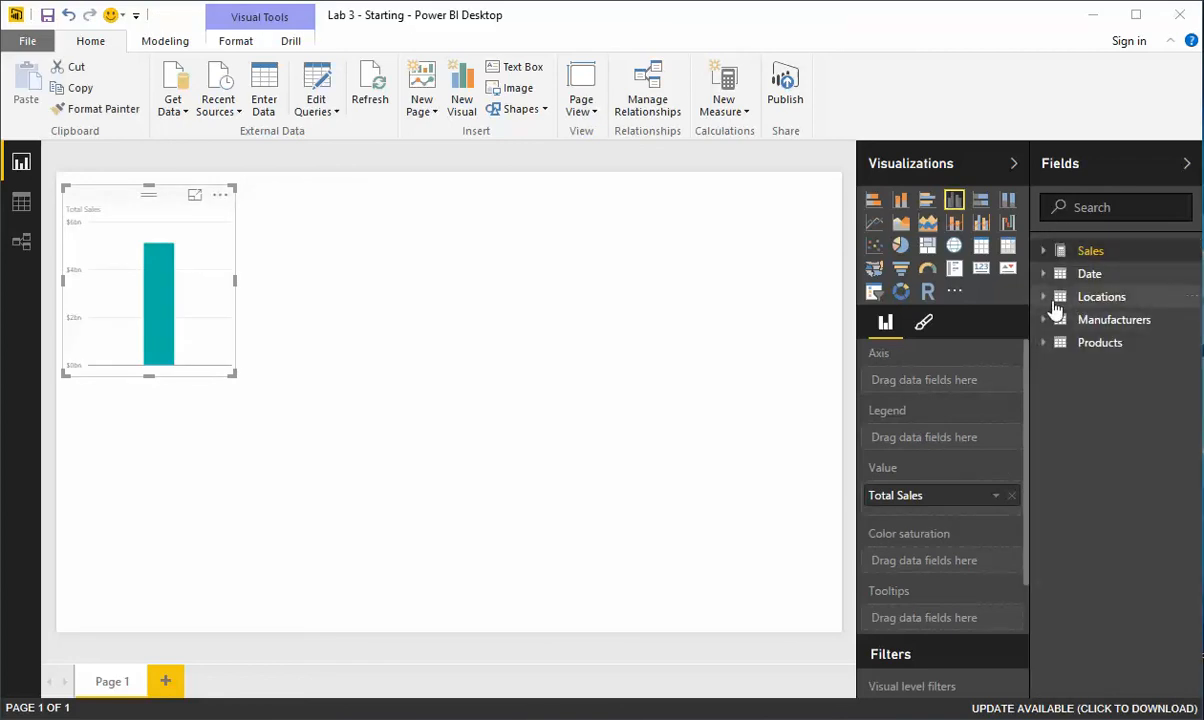
# Try Year on the axis of the Total Sales column chart, replace it with MonthName from the Date table, and inspect the Dec column.
pyautogui.click(1044, 298)
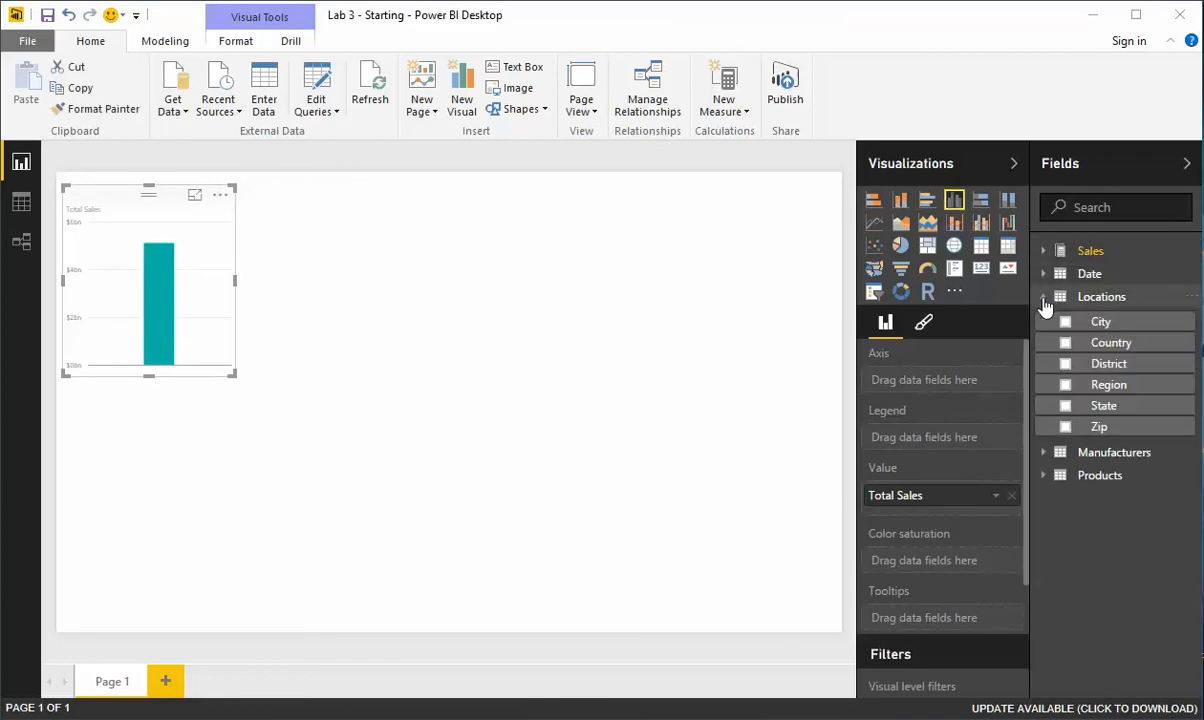
pyautogui.click(1043, 274)
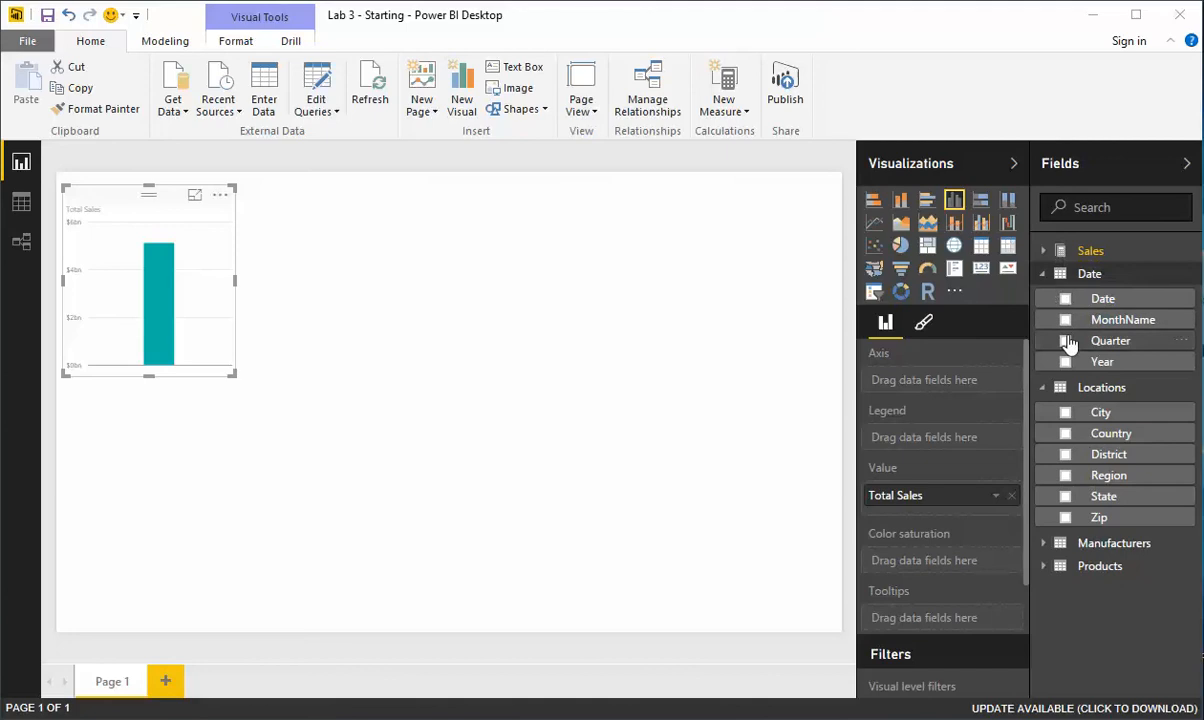
pyautogui.click(1065, 362)
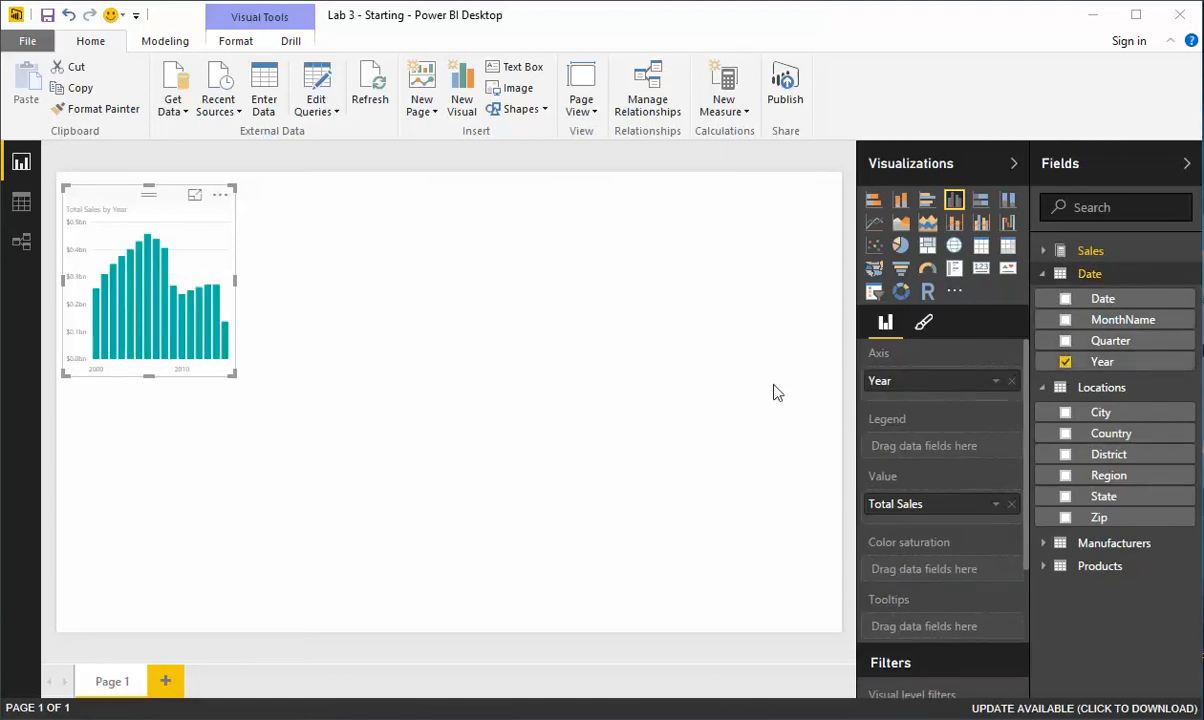
pyautogui.click(1065, 362)
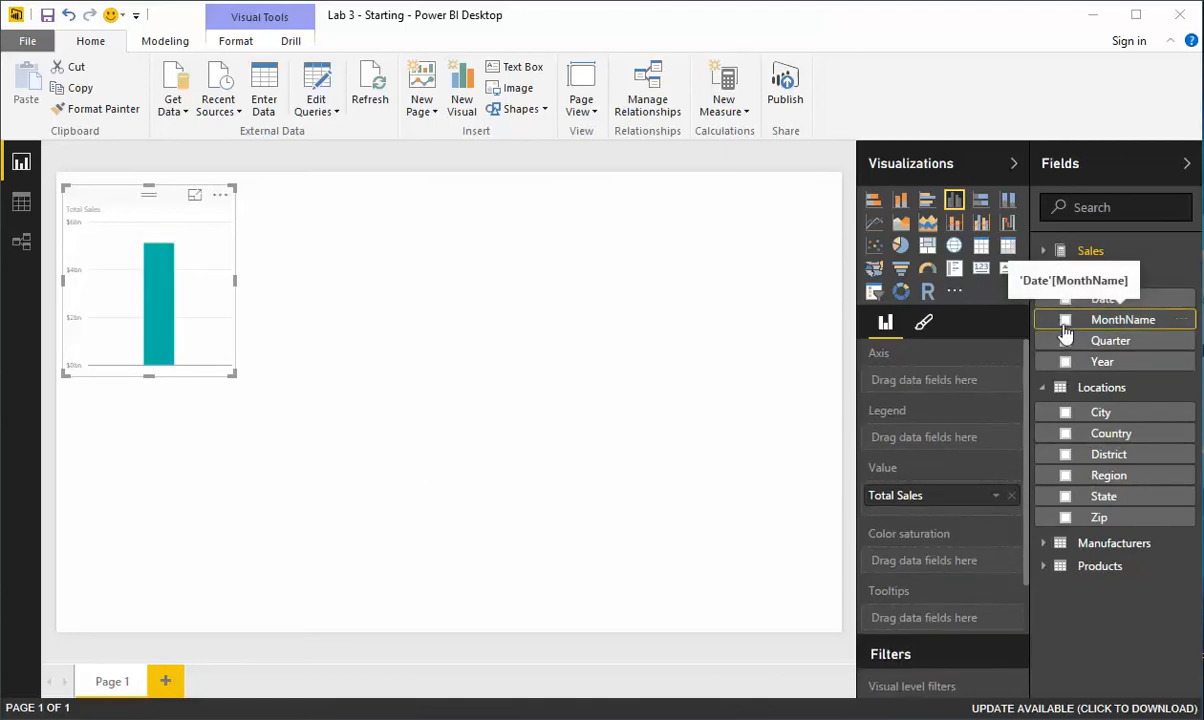
pyautogui.click(1064, 321)
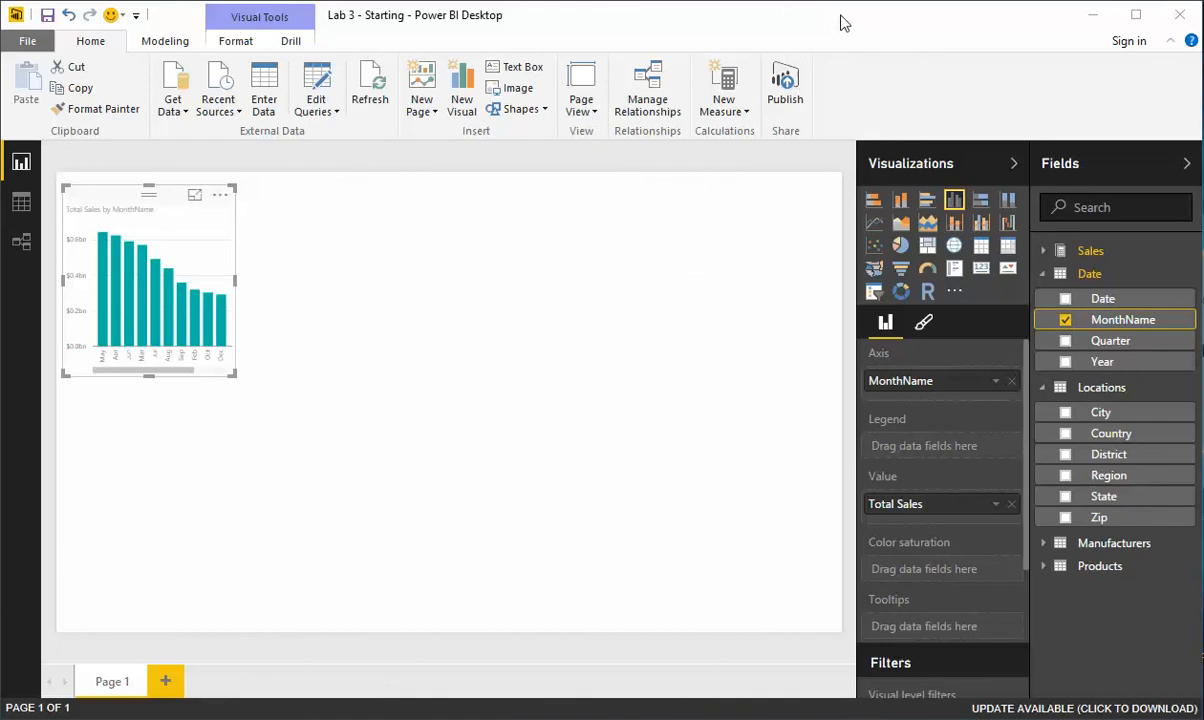
pyautogui.click(785, 90)
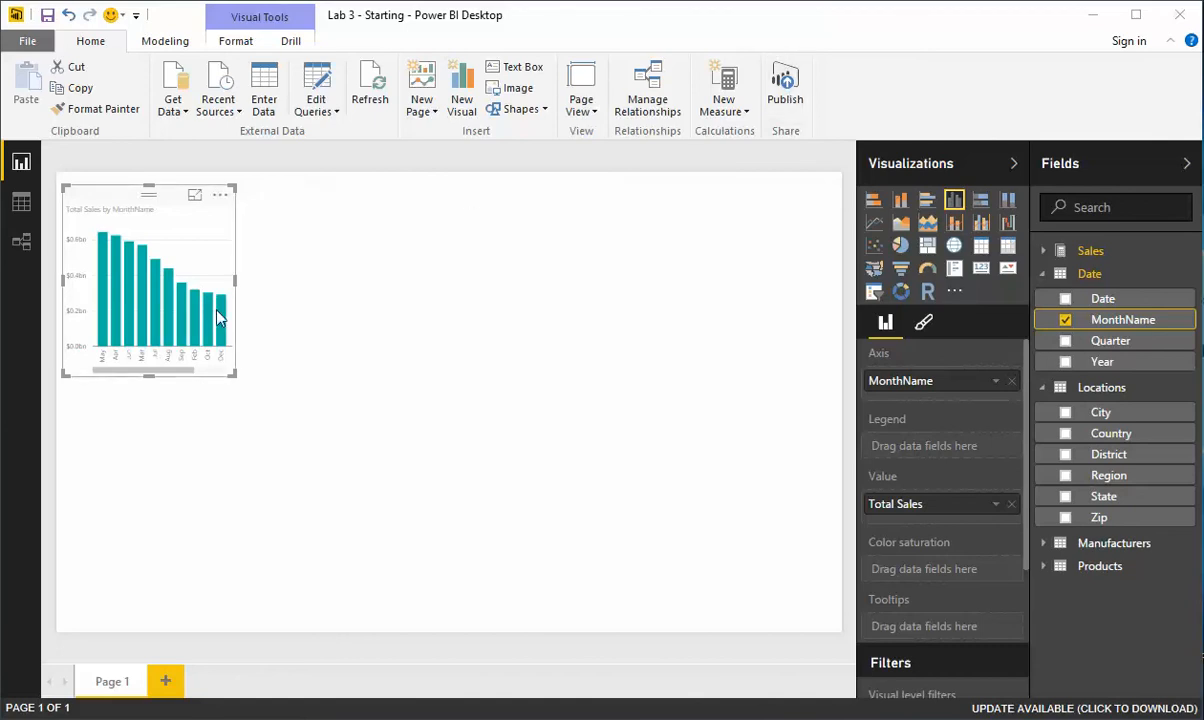
pyautogui.moveTo(220, 316)
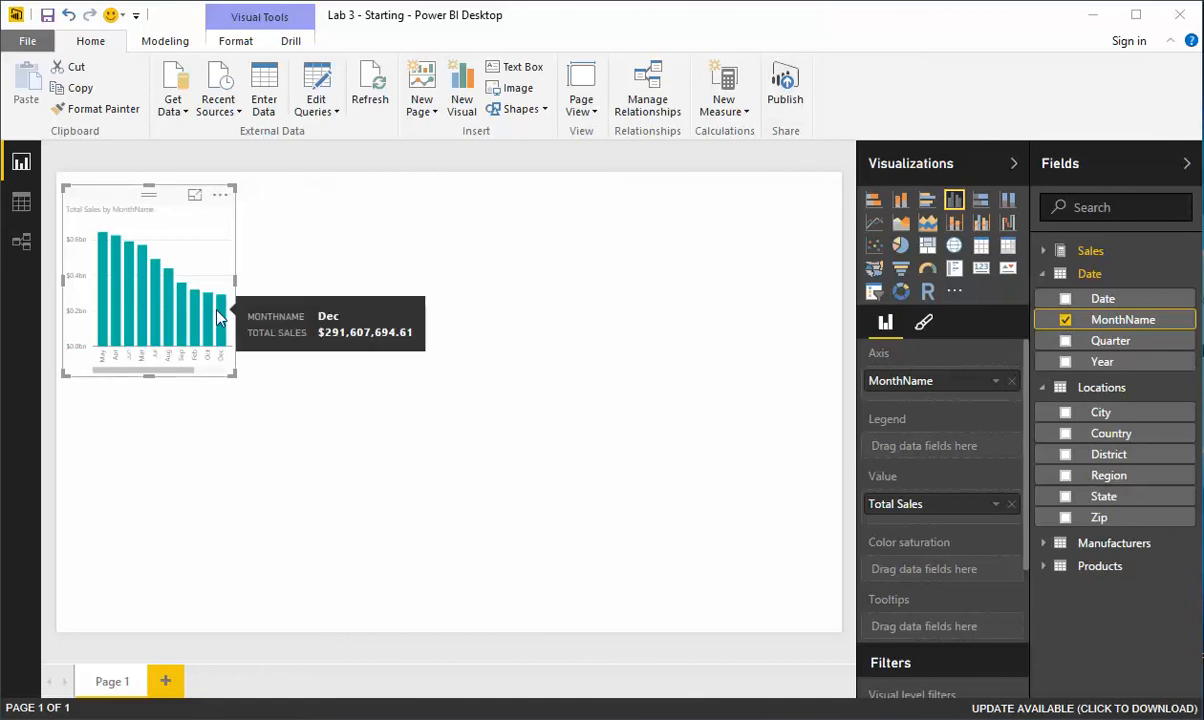
pyautogui.click(1045, 567)
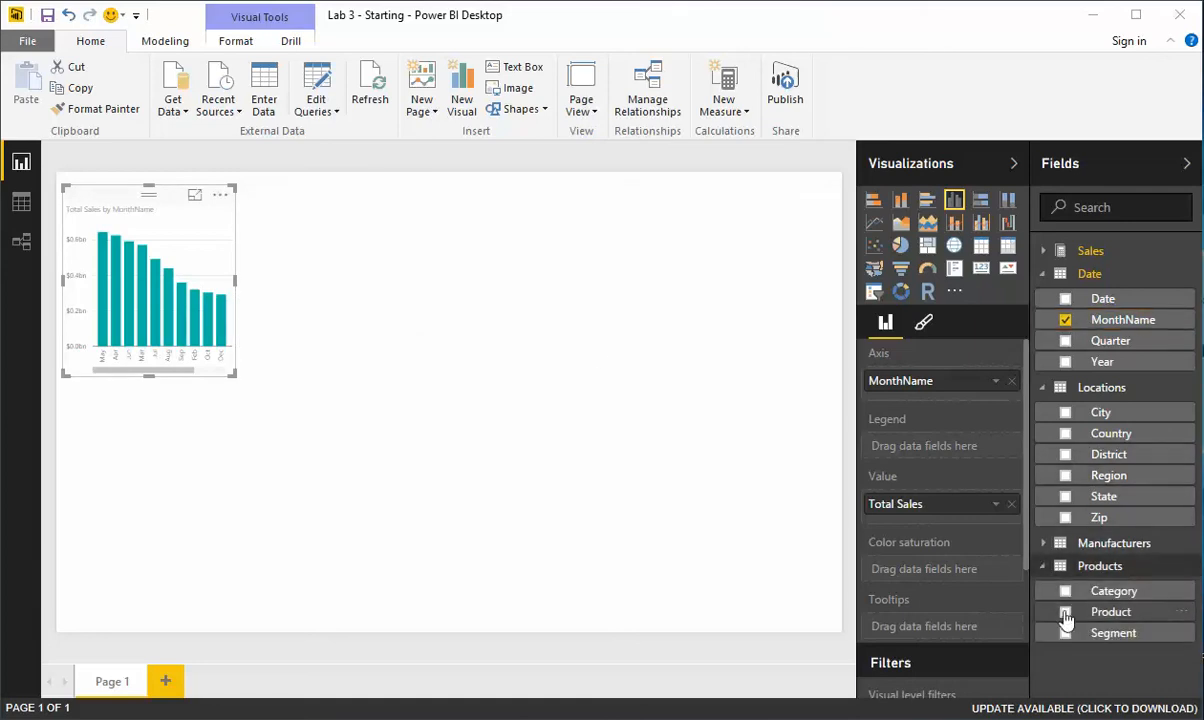
pyautogui.click(1065, 612)
pyautogui.click(1065, 612)
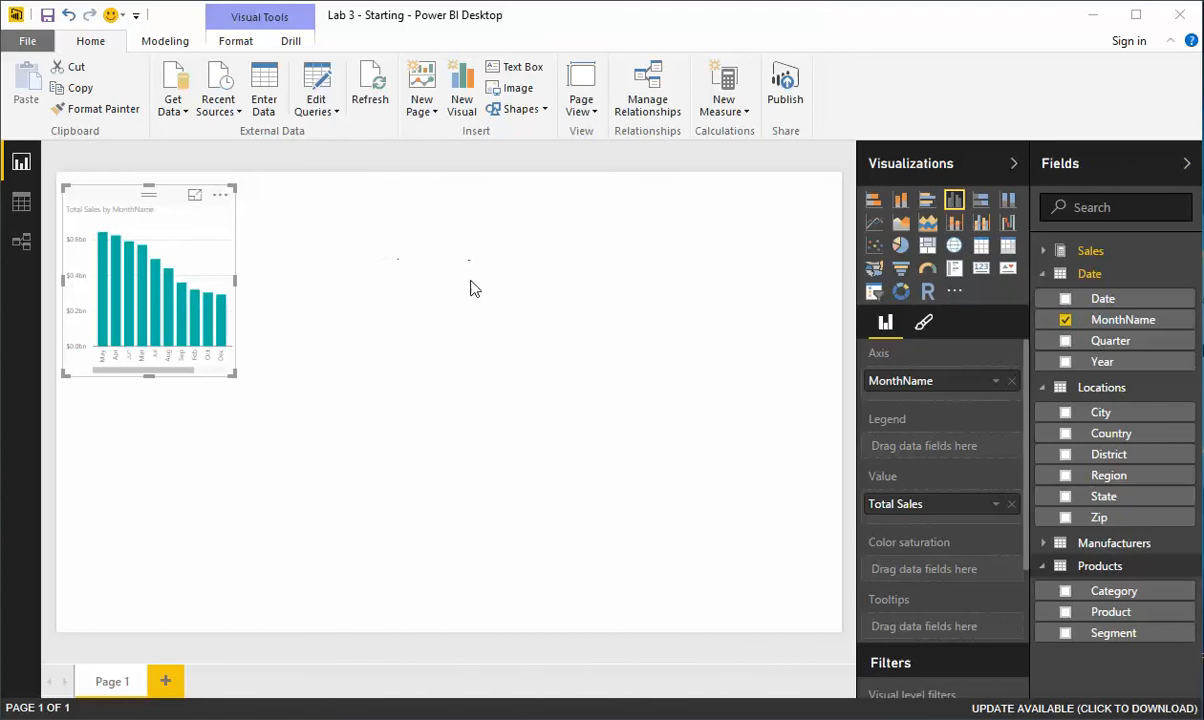
pyautogui.click(873, 292)
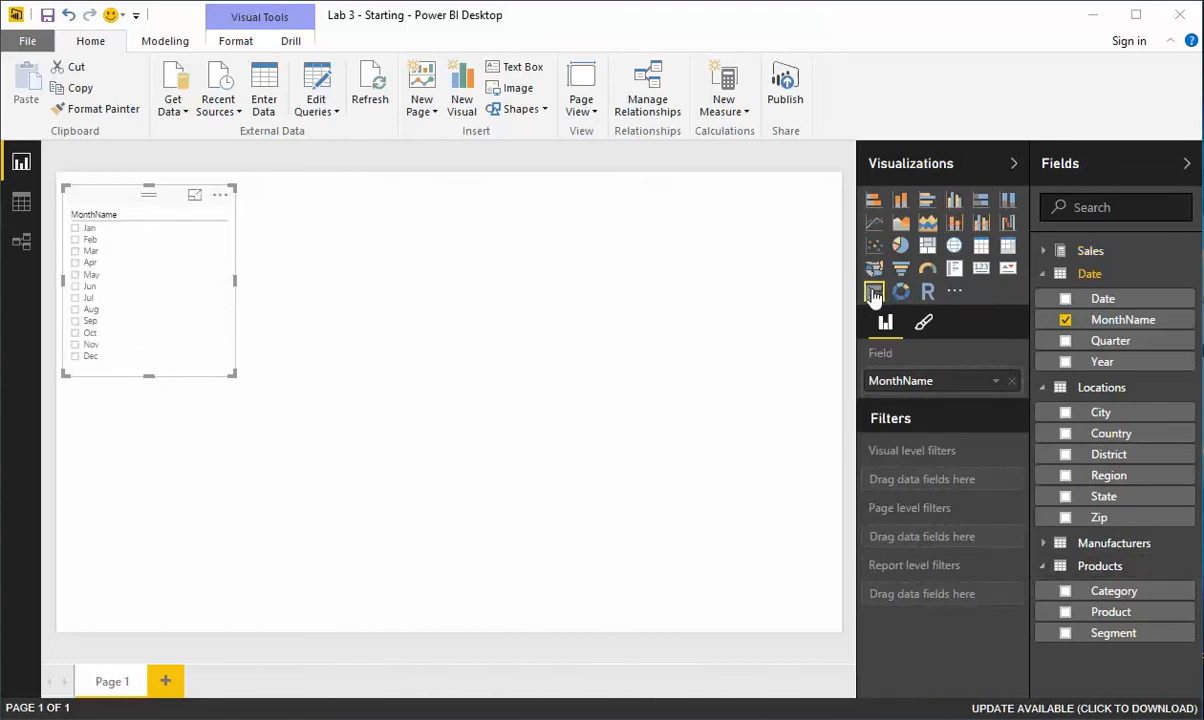
pyautogui.hotkey('ctrl', 'z')
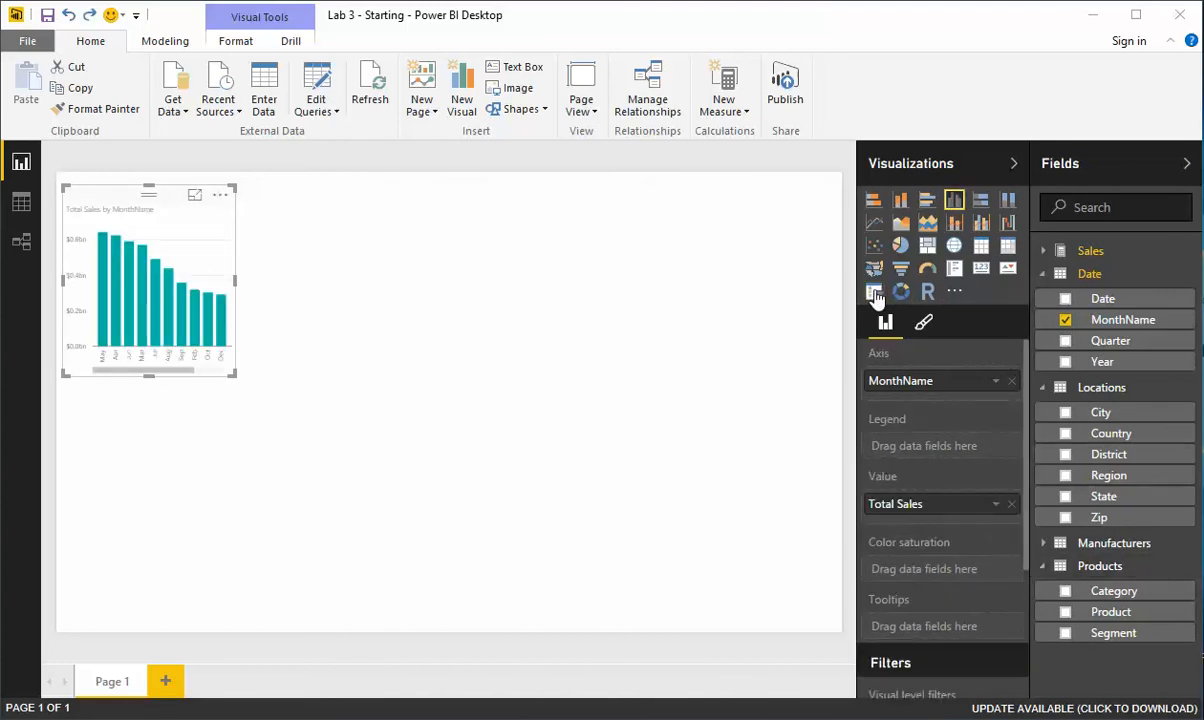
# Add a separate slicer for the Product field of the Products table and filter the page to Abbas MA-03.
pyautogui.click(492, 247)
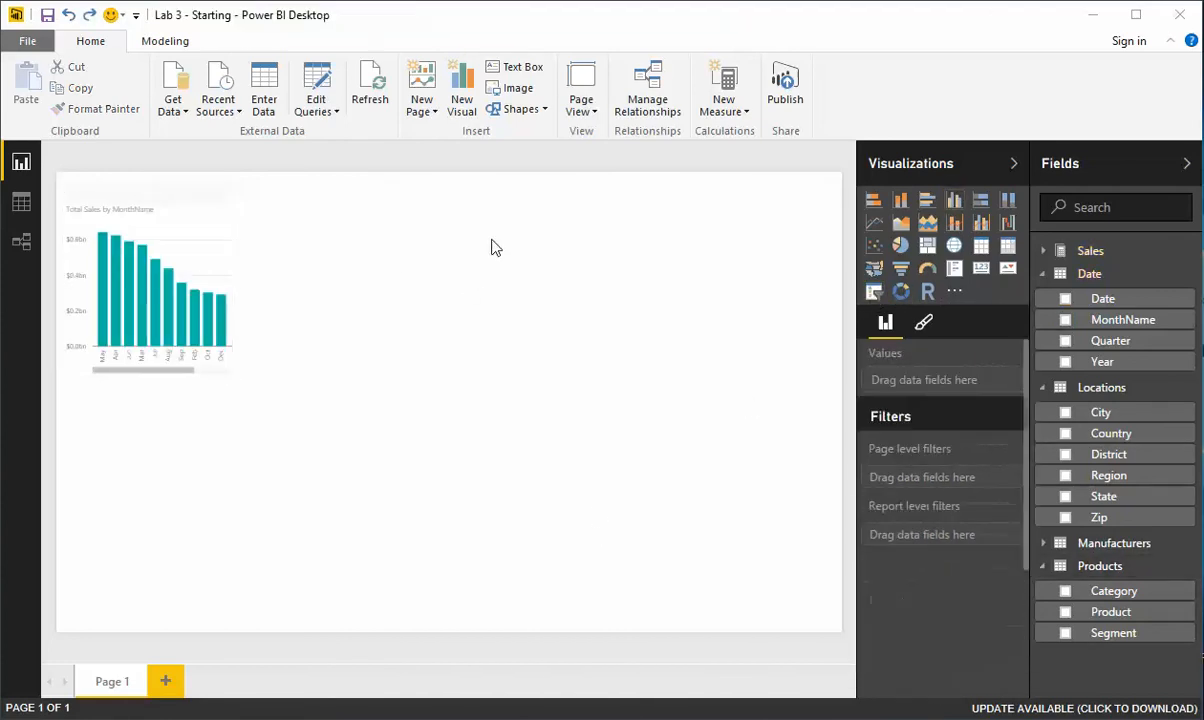
pyautogui.click(875, 292)
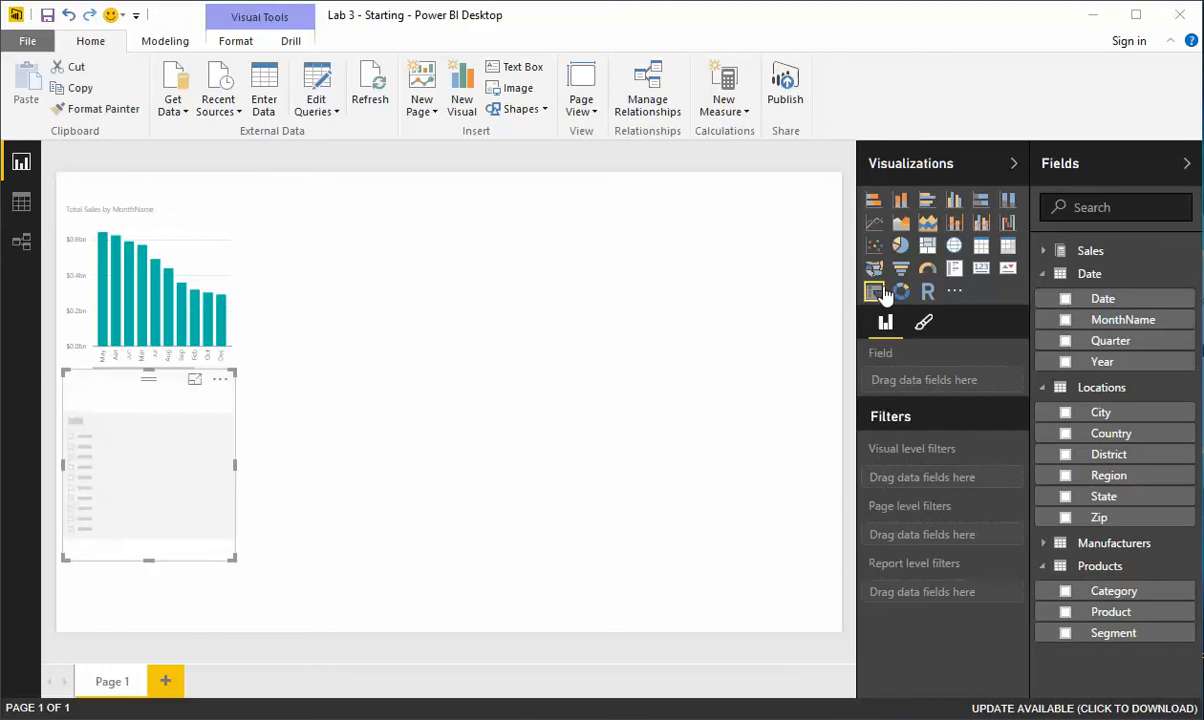
pyautogui.click(1065, 613)
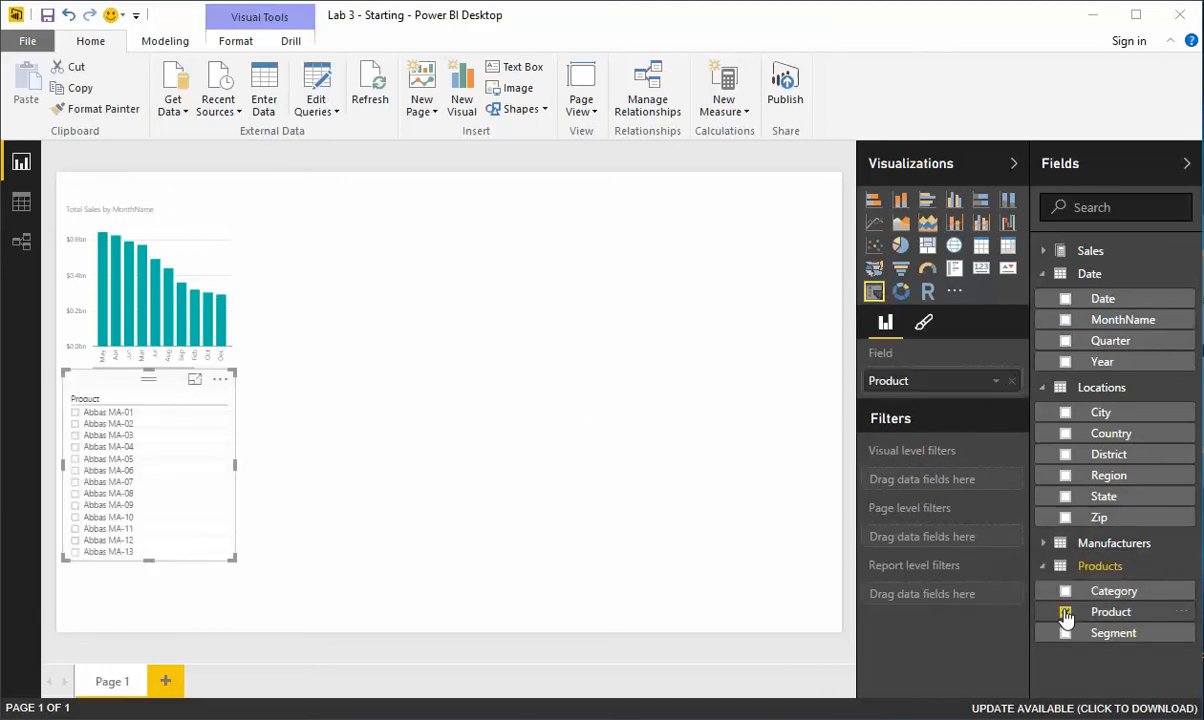
pyautogui.click(75, 435)
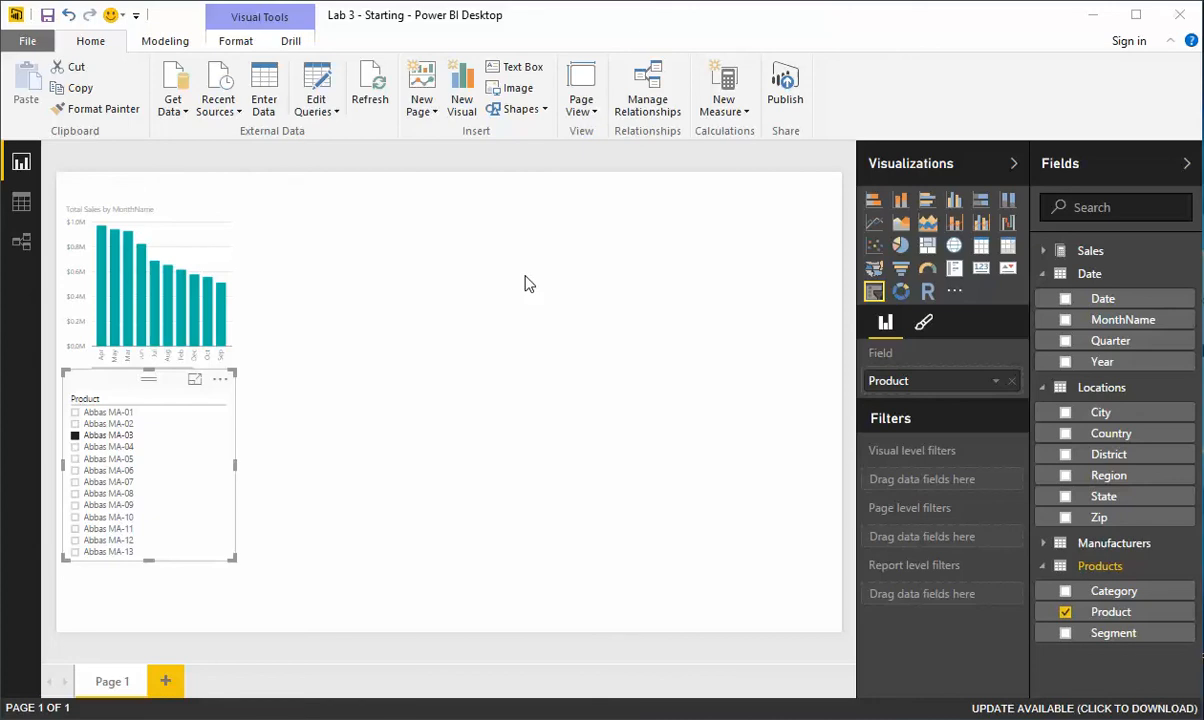
# Highlight individual month columns in the Total Sales by MonthName chart one after another, including Aug and Oct, ending with Mar.
pyautogui.click(156, 280)
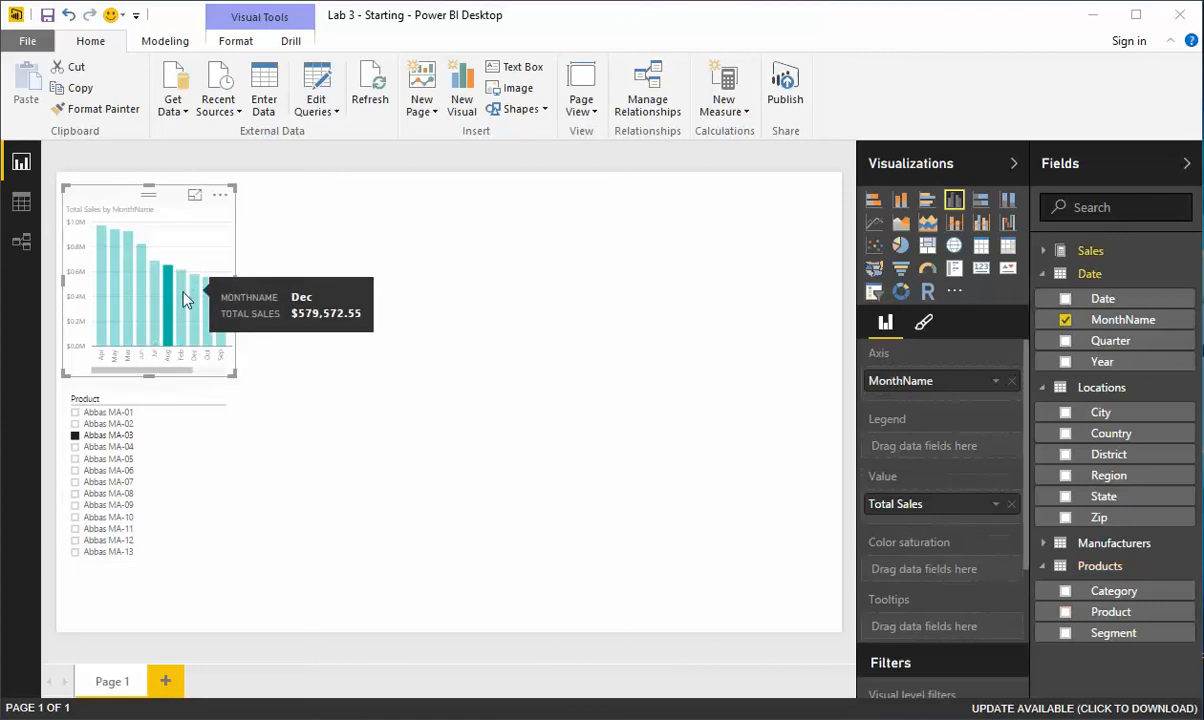
pyautogui.click(115, 297)
pyautogui.click(213, 310)
pyautogui.click(211, 309)
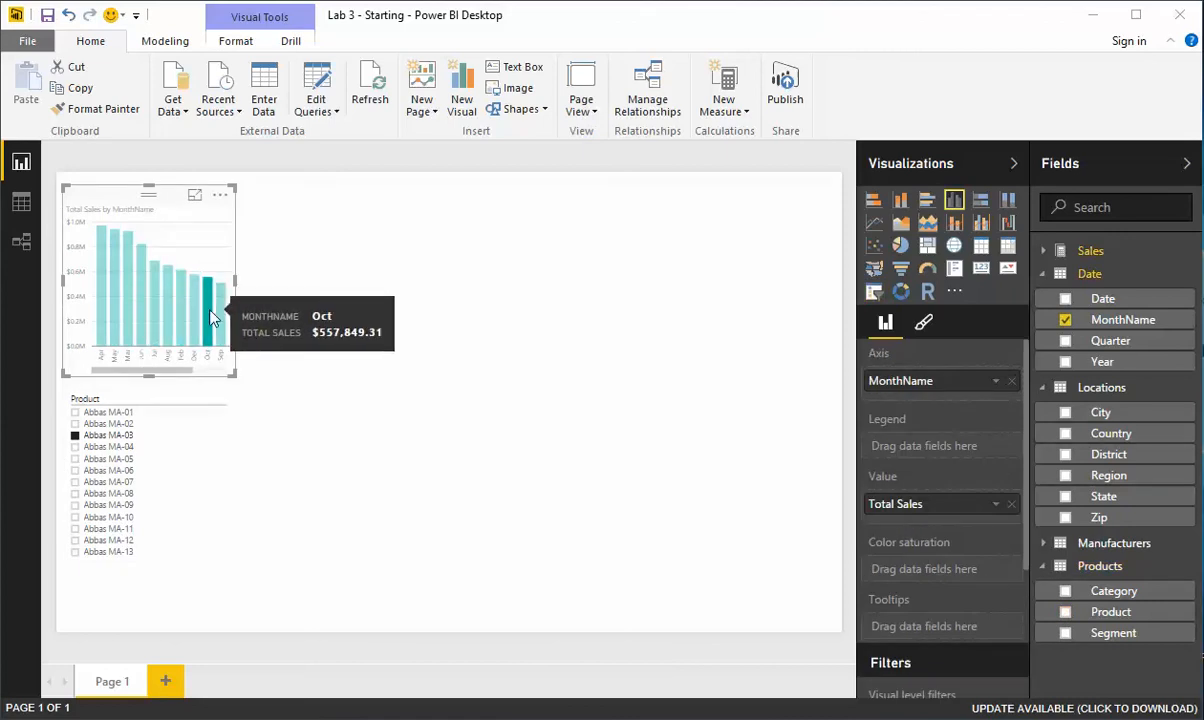
pyautogui.click(125, 299)
pyautogui.click(125, 302)
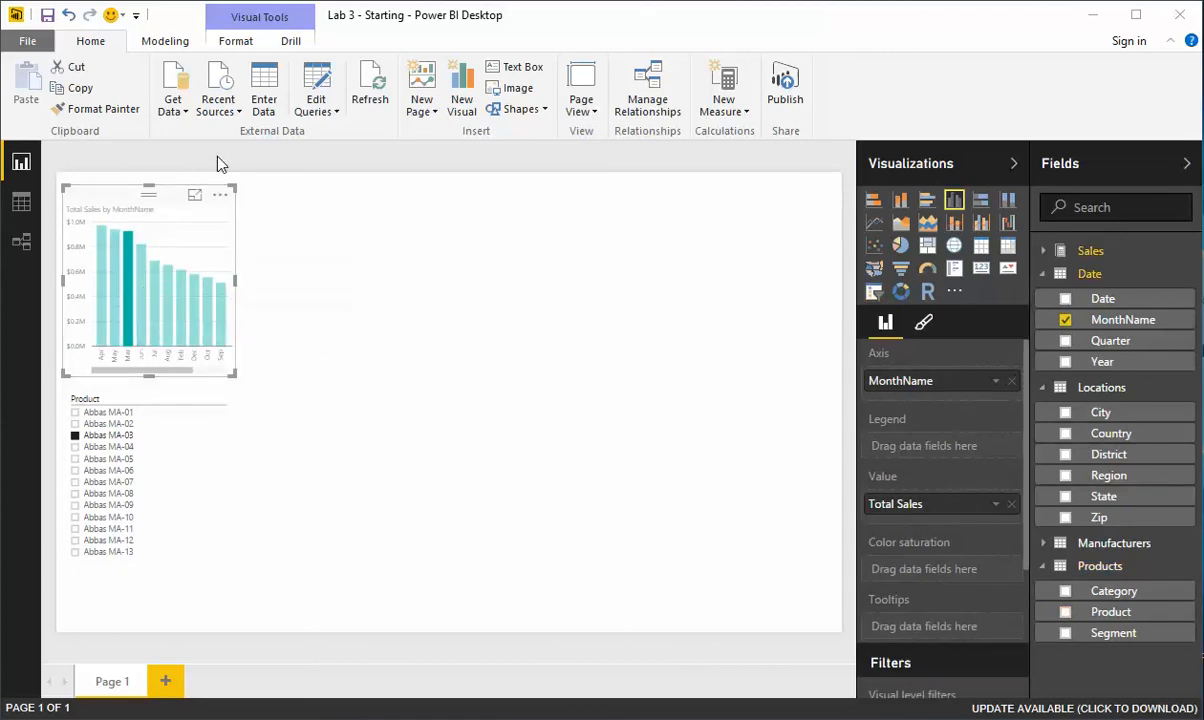